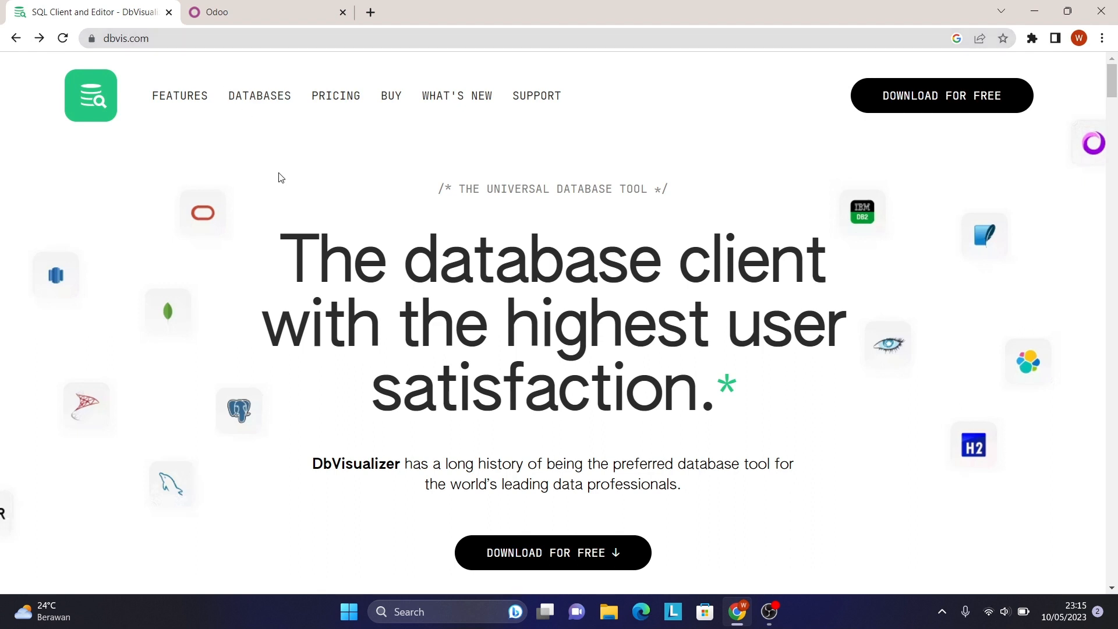
Scroll down the dbvis.com home page and reveal the recommended installer options under 'Download for free'.
scroll(283, 178, down, 4)
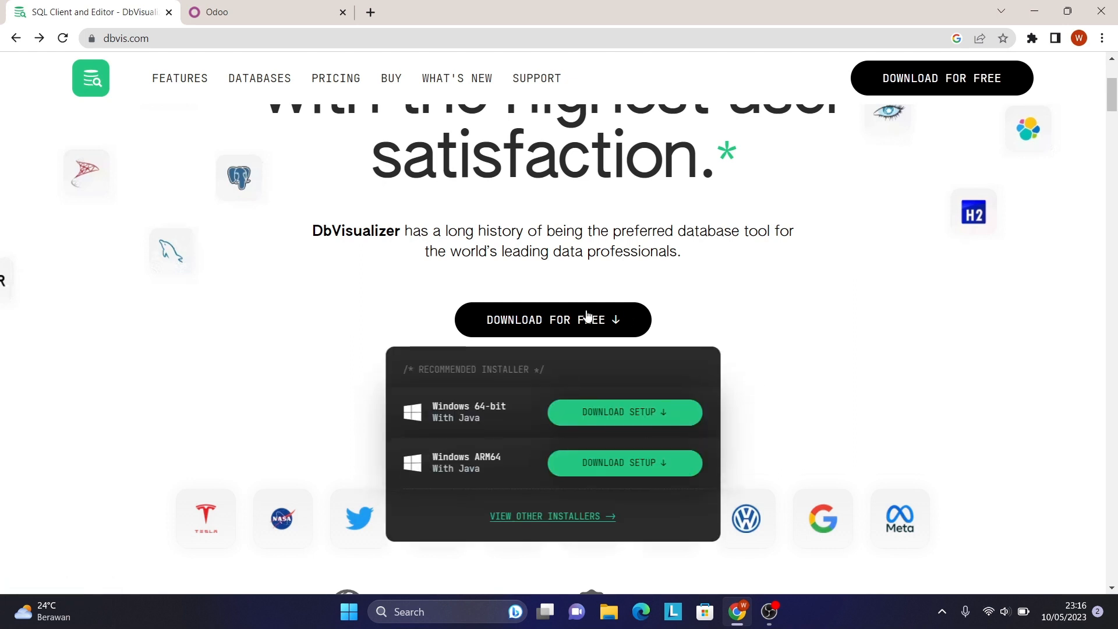
mouse_move(540, 327)
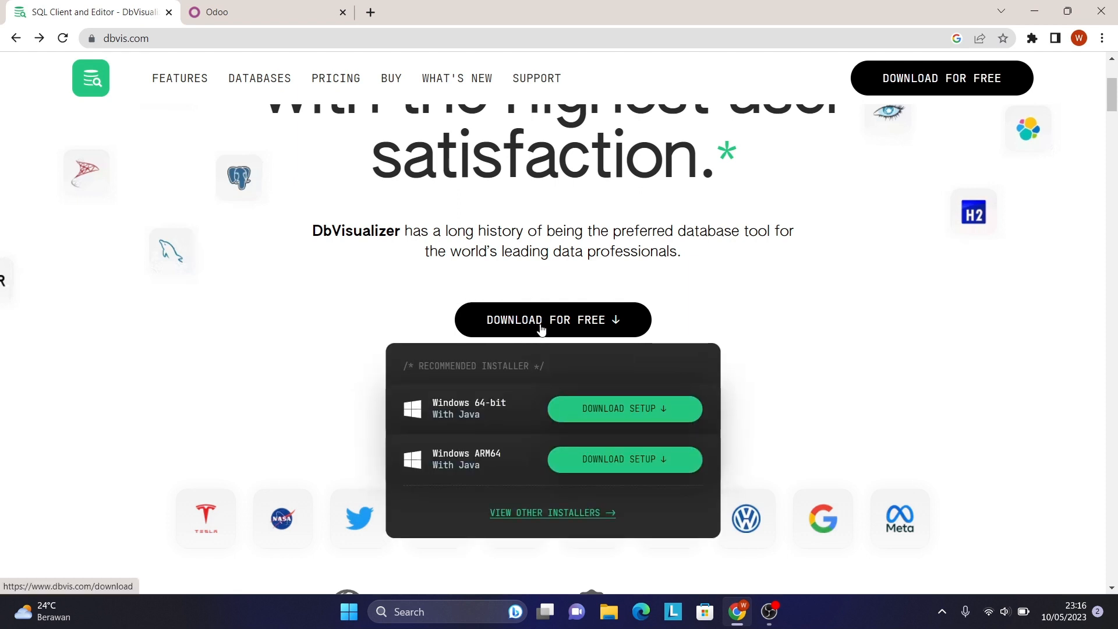
Go to the dbvis.com download page, close the cookie policy banner, and browse the Windows installers.
click(539, 327)
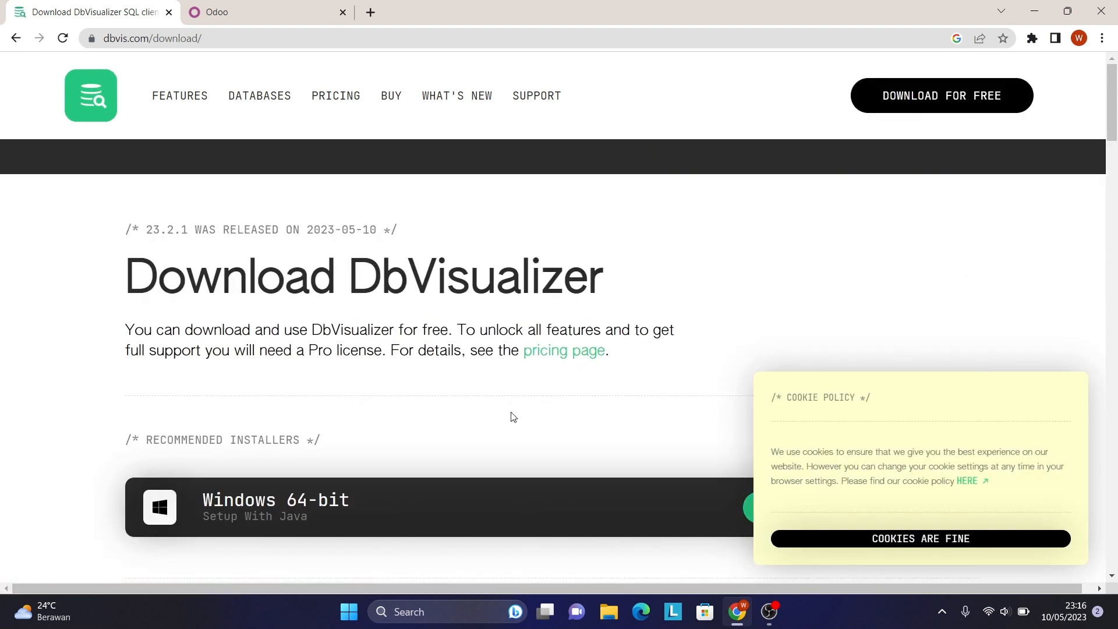
scroll(511, 414, down, 5)
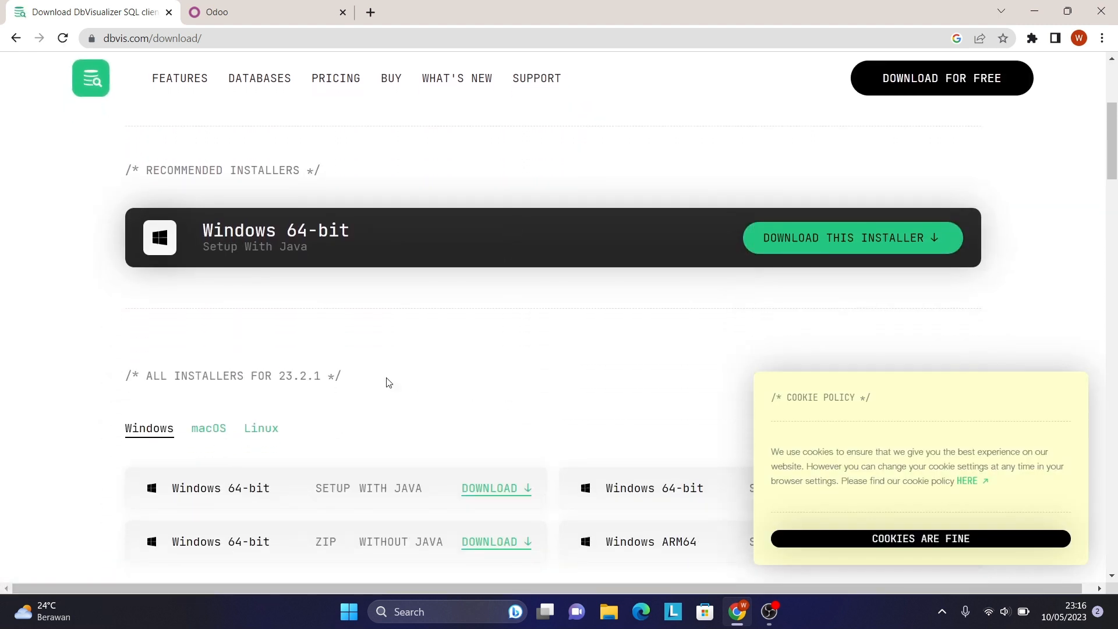
mouse_move(1023, 382)
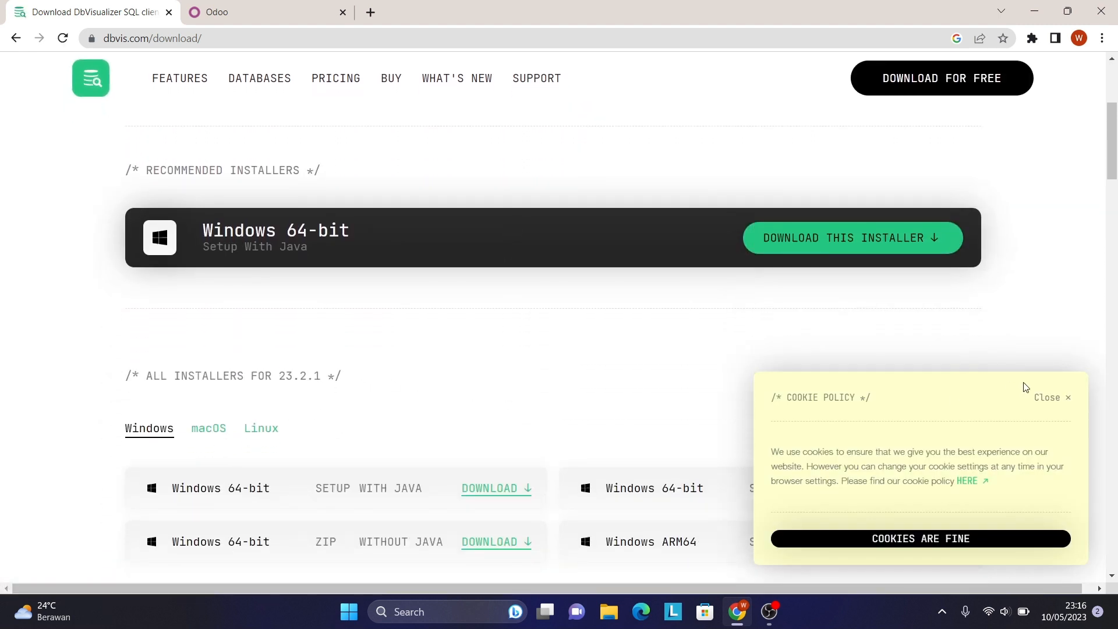
click(1056, 398)
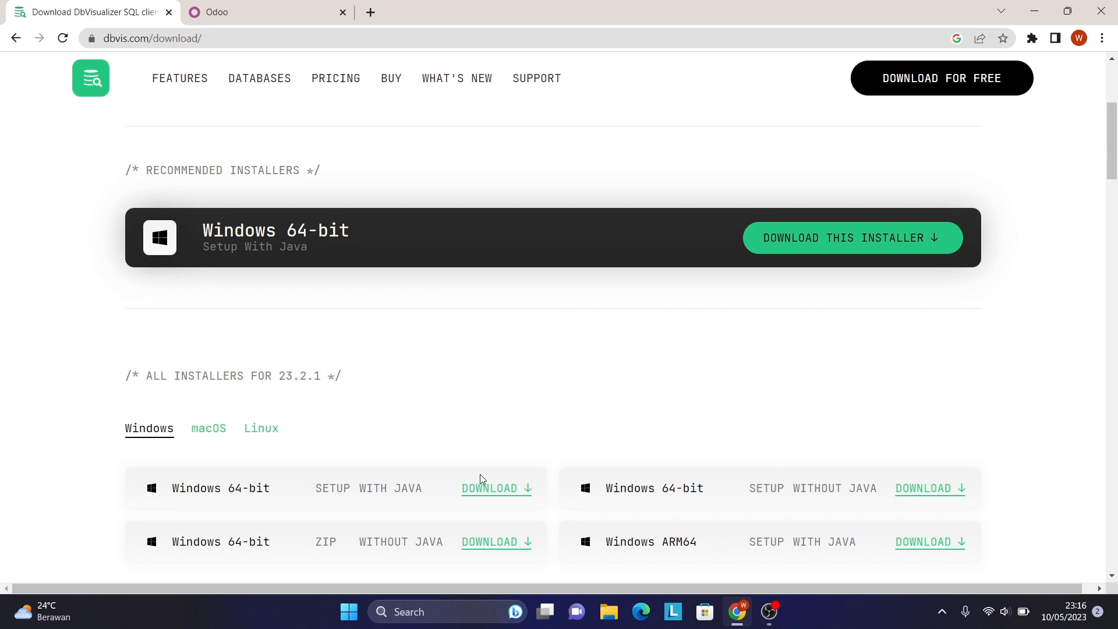
scroll(479, 474, down, 1)
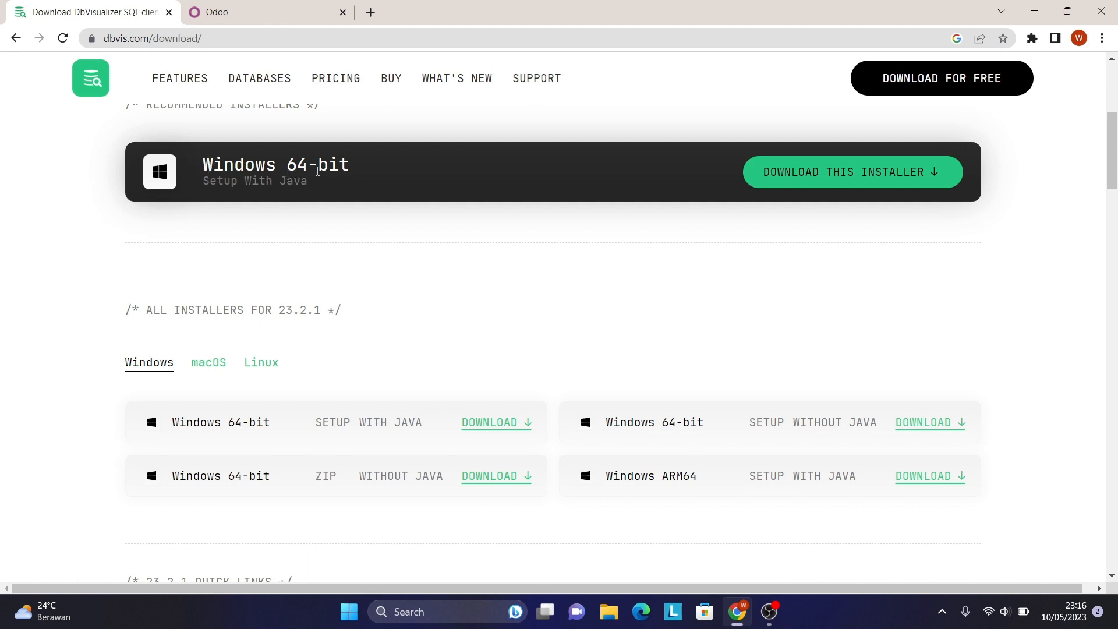
scroll(488, 448, up, 3)
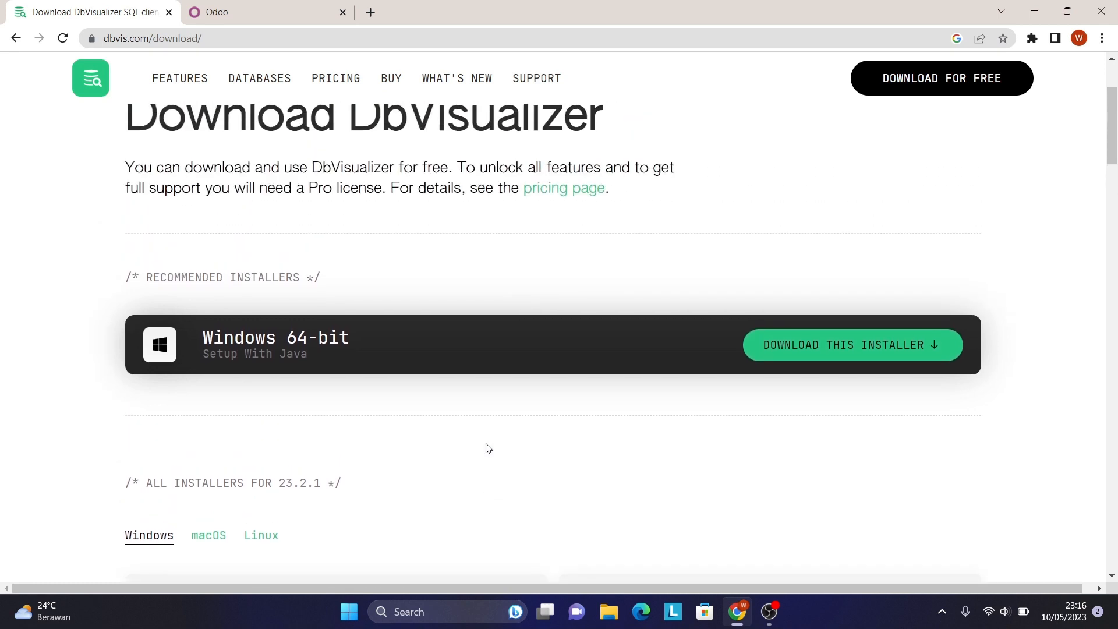
scroll(488, 448, down, 1)
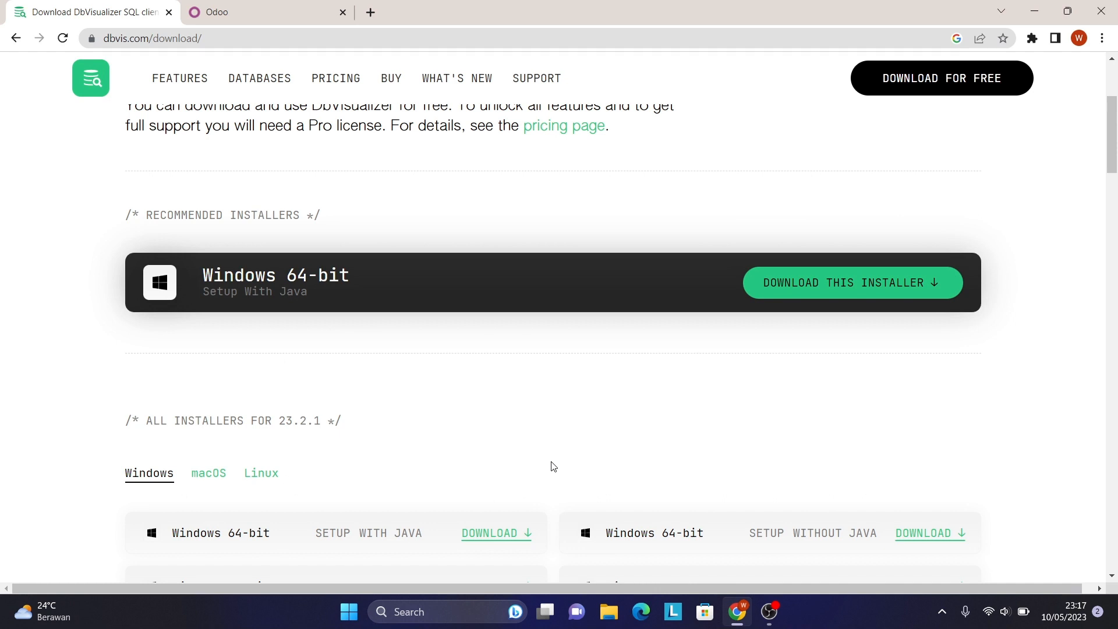
scroll(553, 466, down, 1)
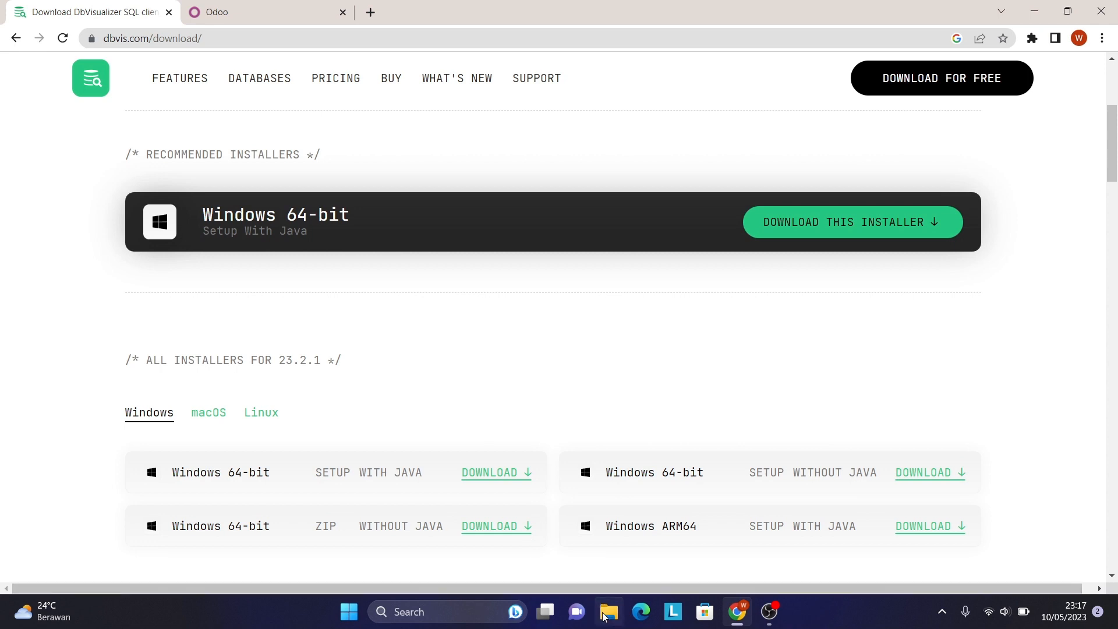
click(606, 613)
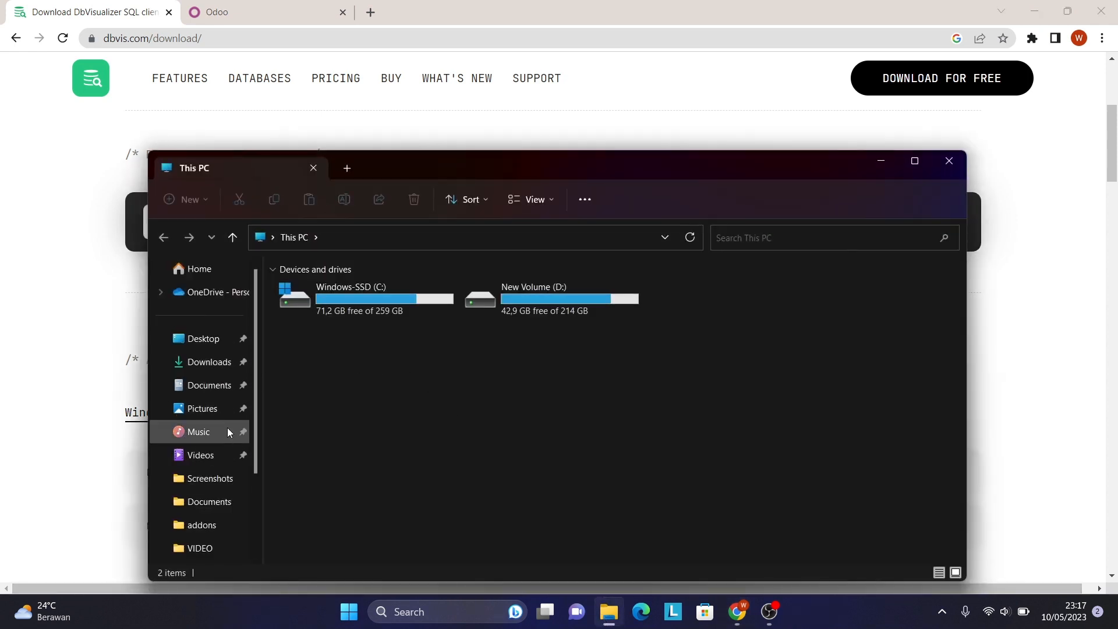
scroll(220, 392, down, 2)
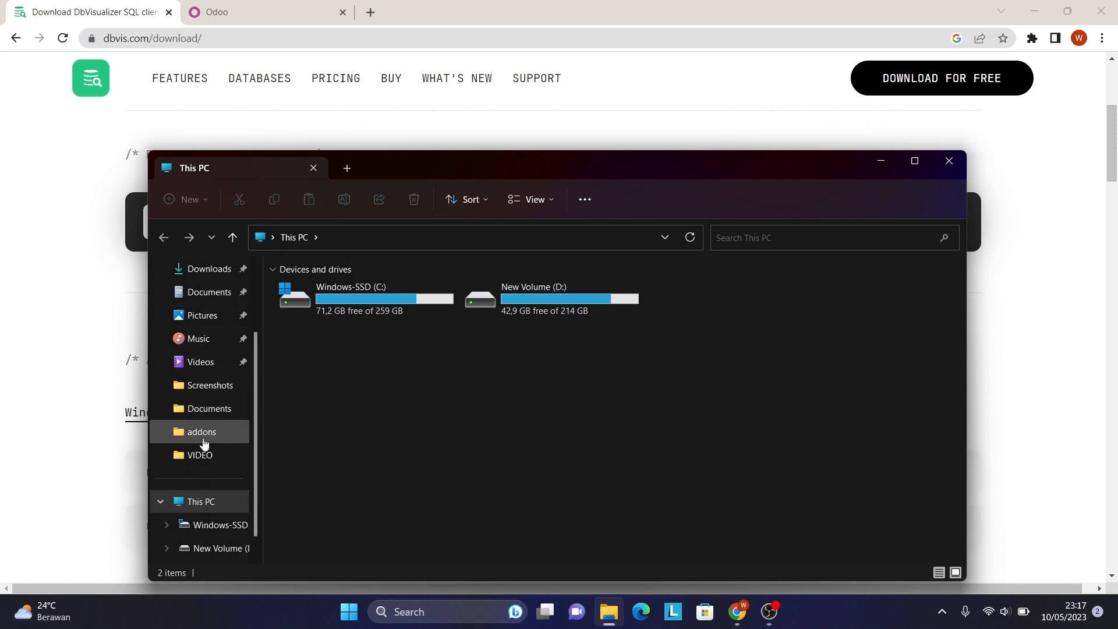
right_click(211, 508)
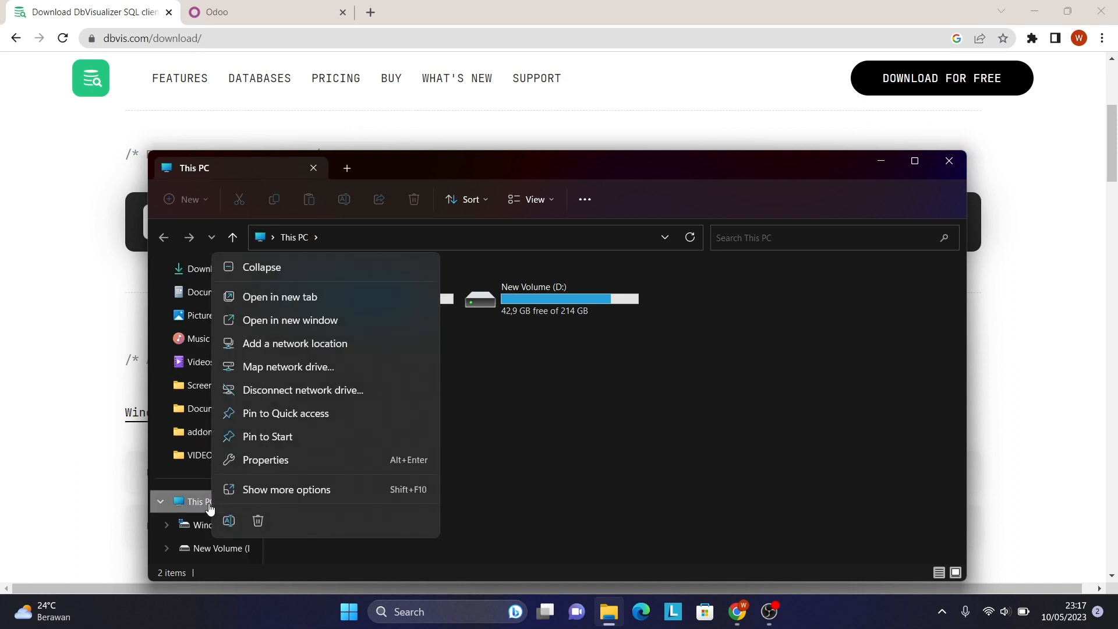
click(267, 459)
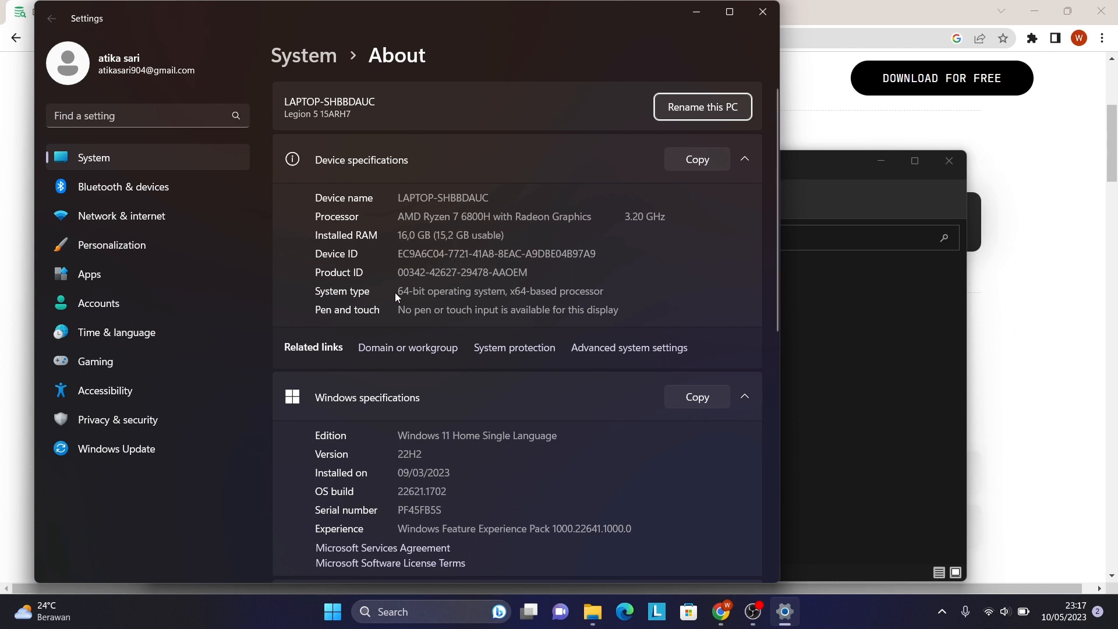
click(697, 10)
click(879, 164)
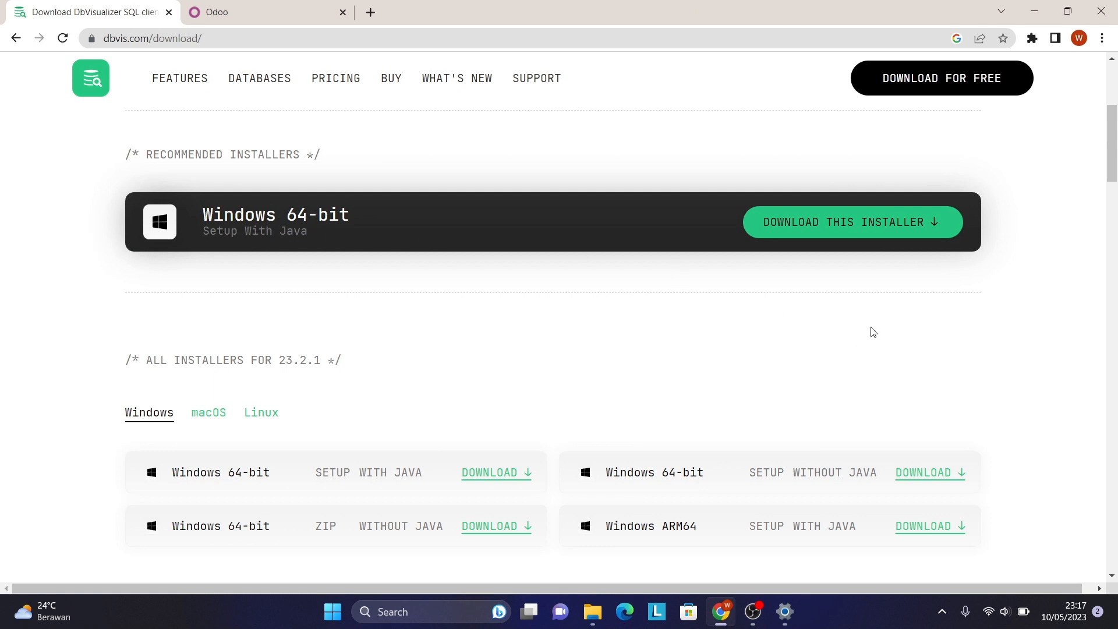
Download the recommended Windows 64-bit DbVisualizer installer bundled with Java.
click(848, 231)
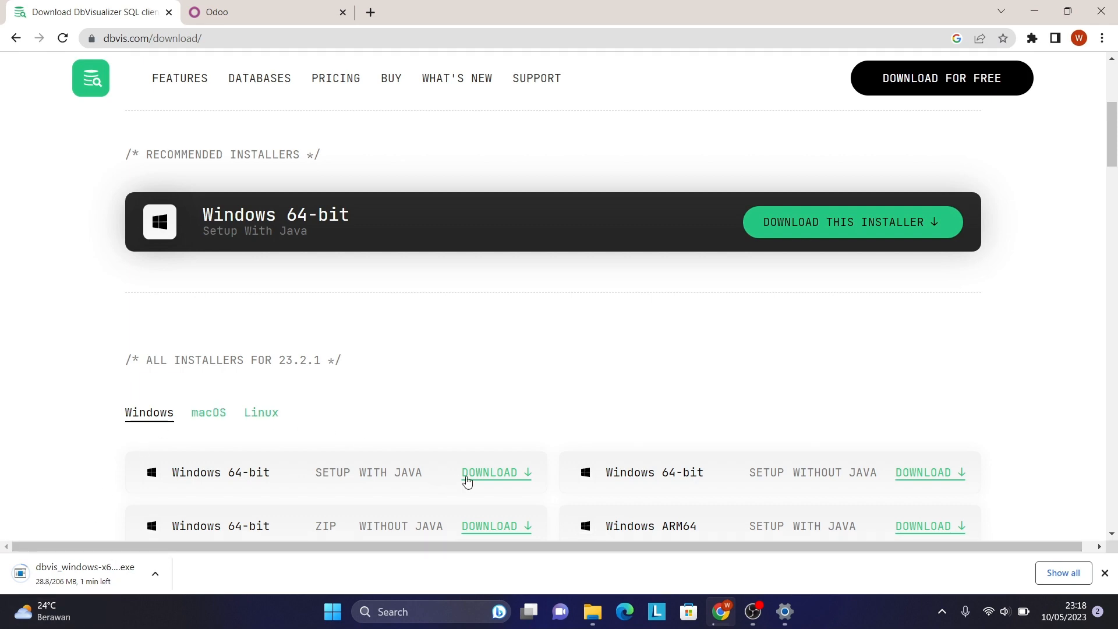
scroll(667, 348, down, 15)
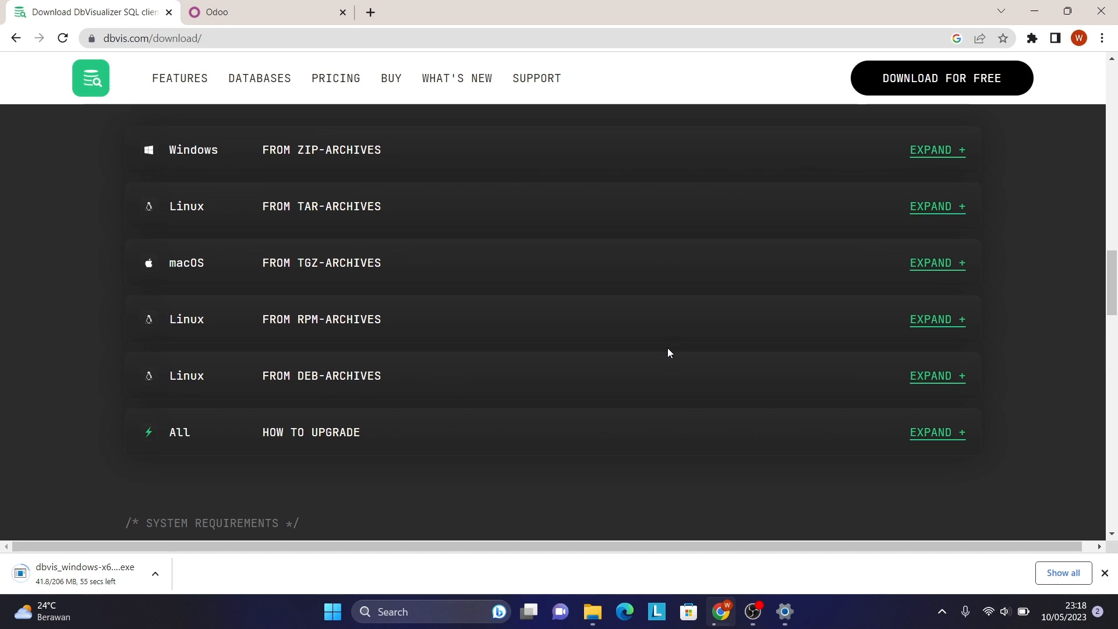
scroll(668, 348, down, 3)
scroll(667, 349, down, 6)
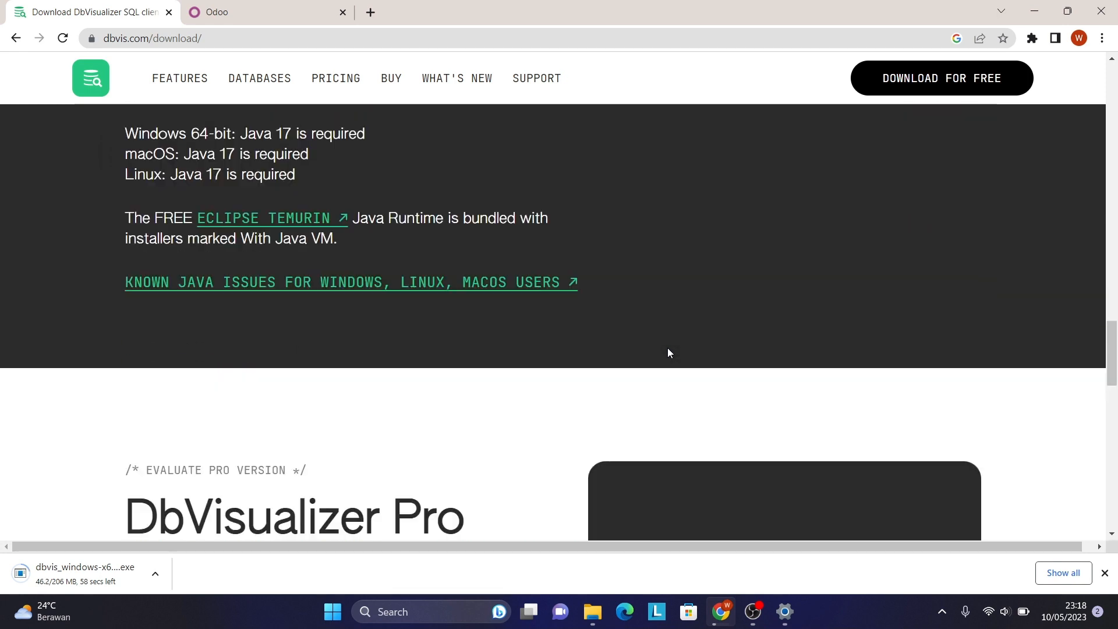
scroll(668, 349, up, 3)
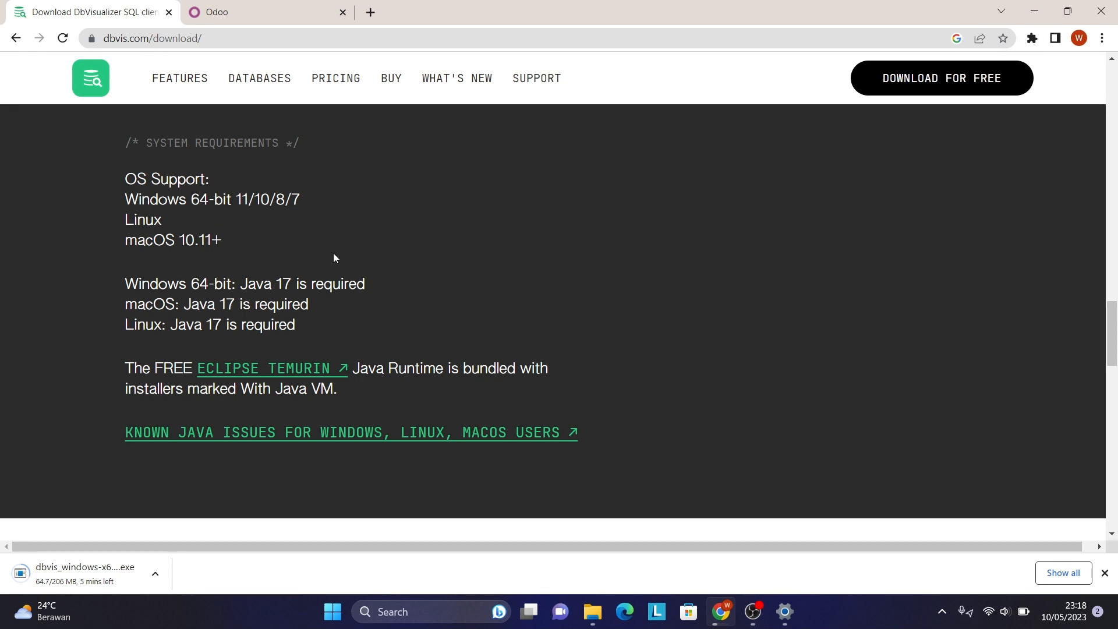
scroll(325, 250, down, 5)
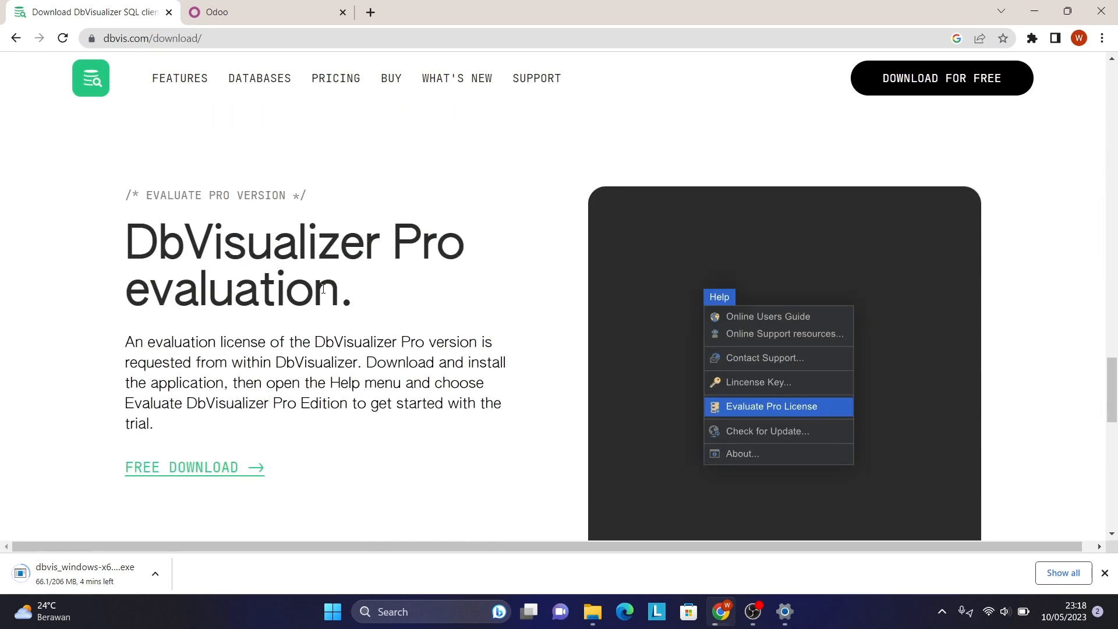
scroll(323, 290, down, 2)
scroll(323, 290, down, 5)
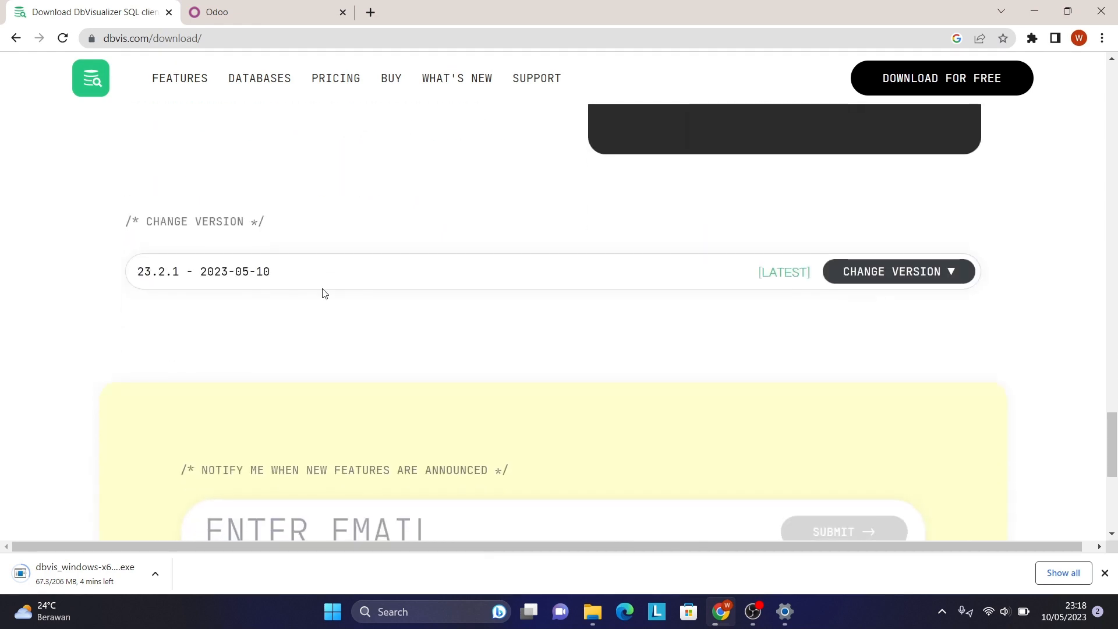
scroll(325, 293, down, 6)
scroll(325, 292, up, 8)
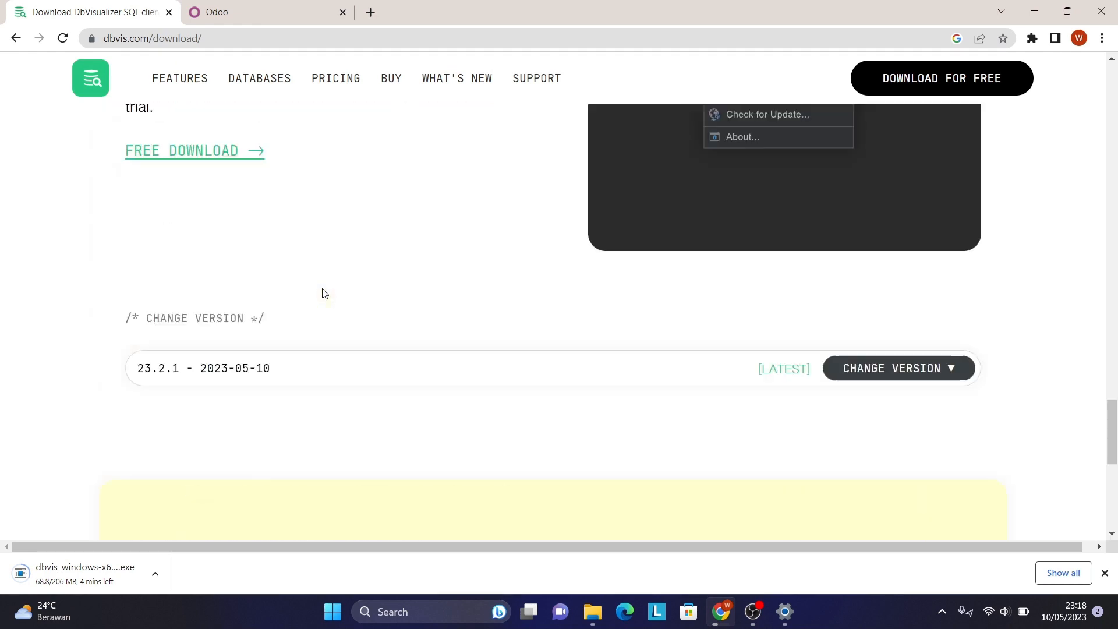
scroll(324, 293, up, 12)
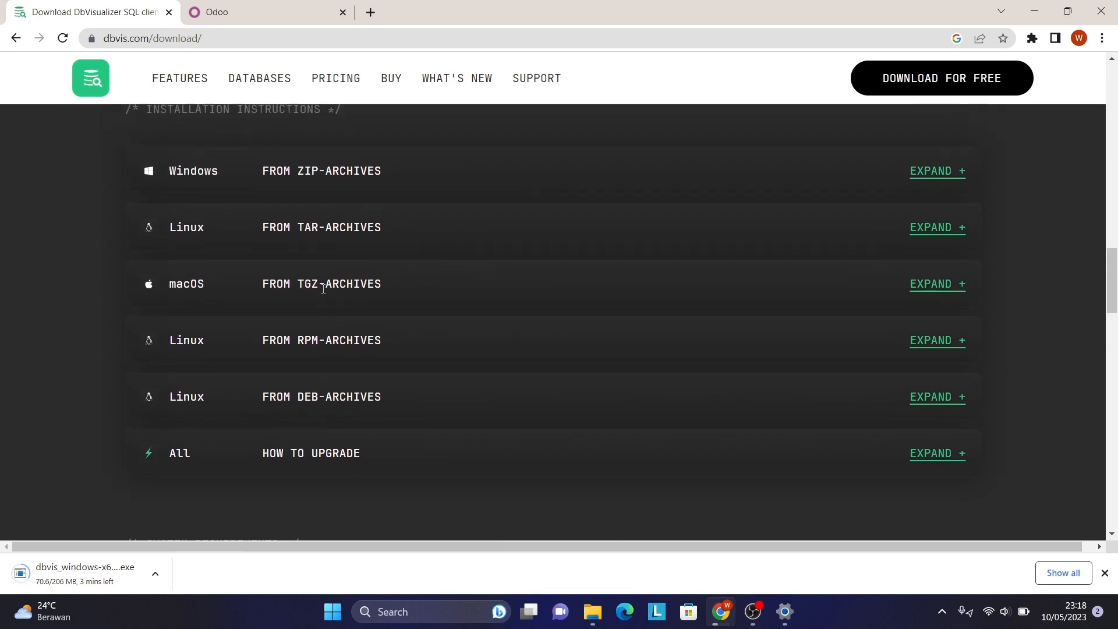
scroll(323, 288, up, 8)
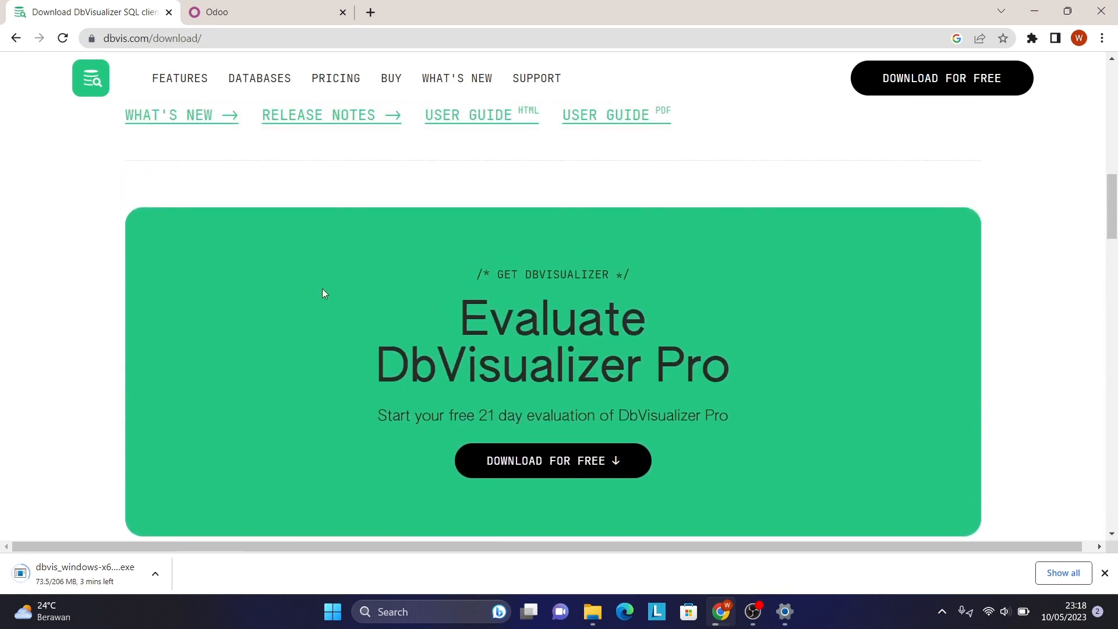
scroll(324, 293, up, 10)
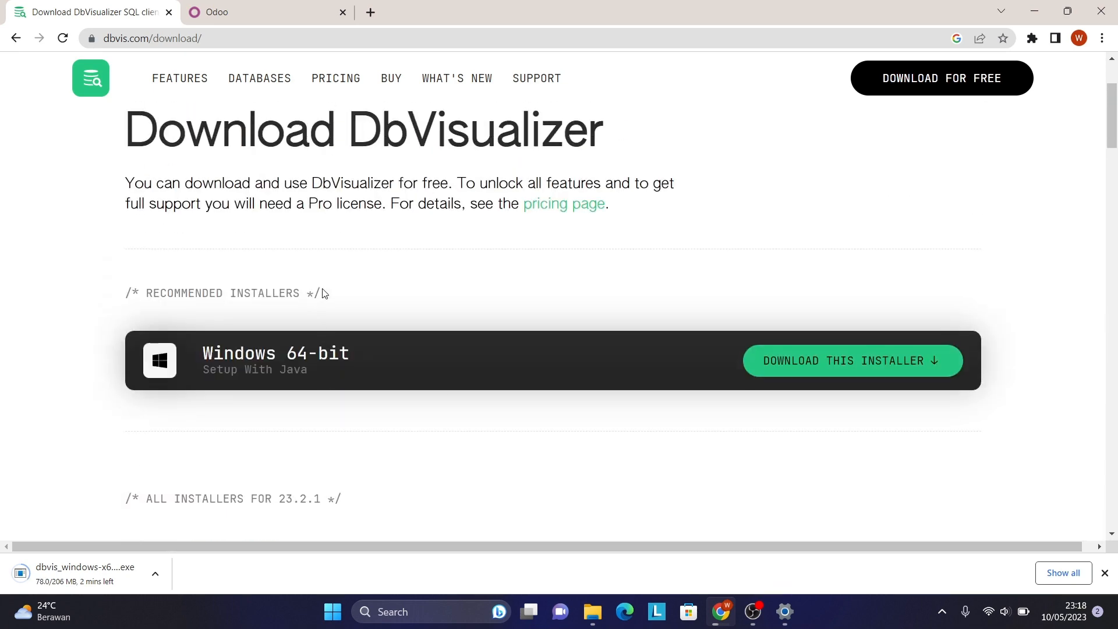
scroll(324, 293, up, 3)
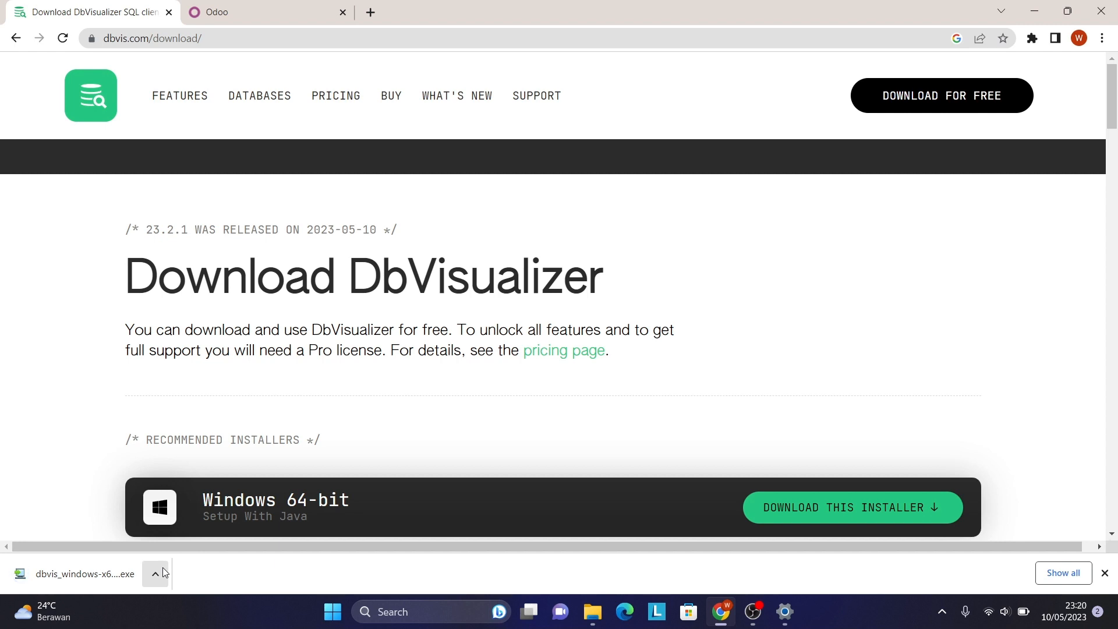
Run the downloaded installer from Chrome's download bar and continue past the Setup Wizard welcome page.
click(163, 567)
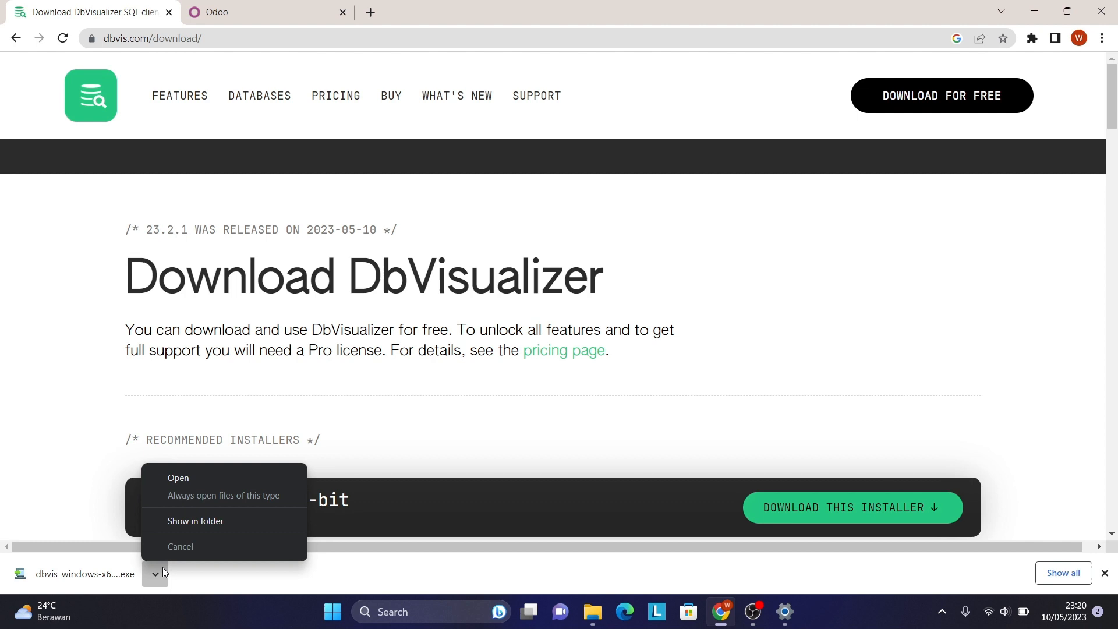
click(214, 478)
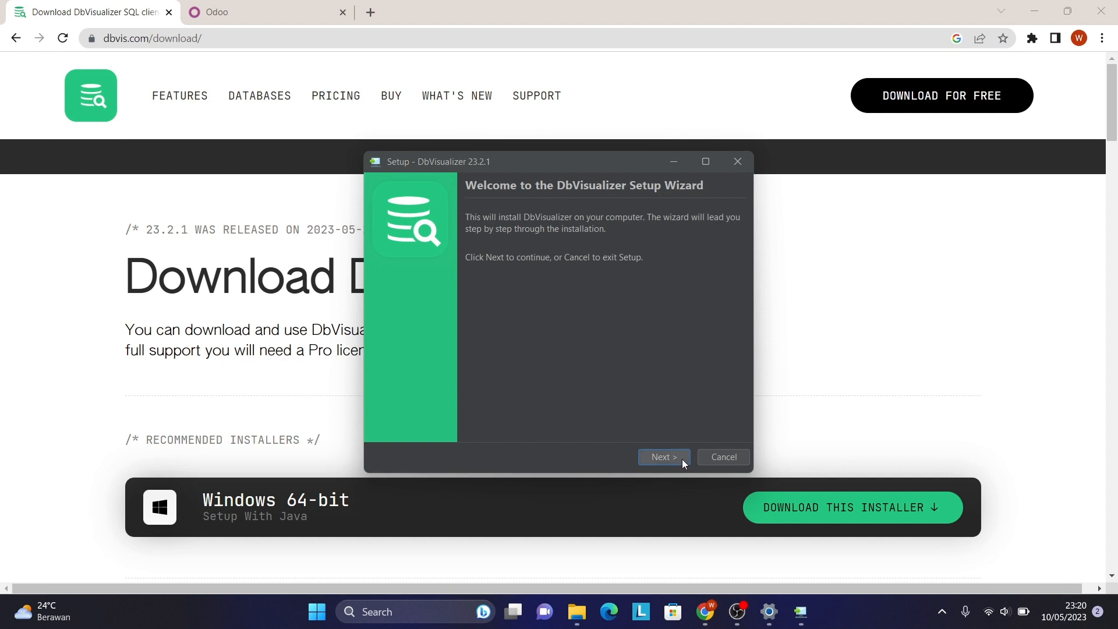
click(682, 460)
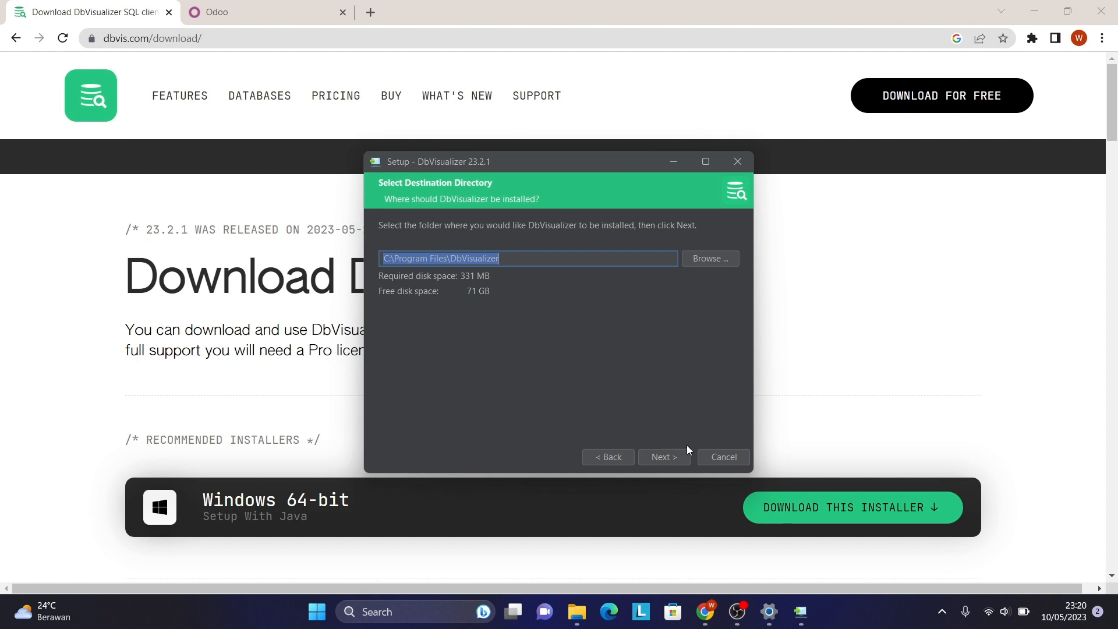
Accept C:\Program Files\DbVisualizer as the install folder and keep the default Start menu folder.
click(672, 457)
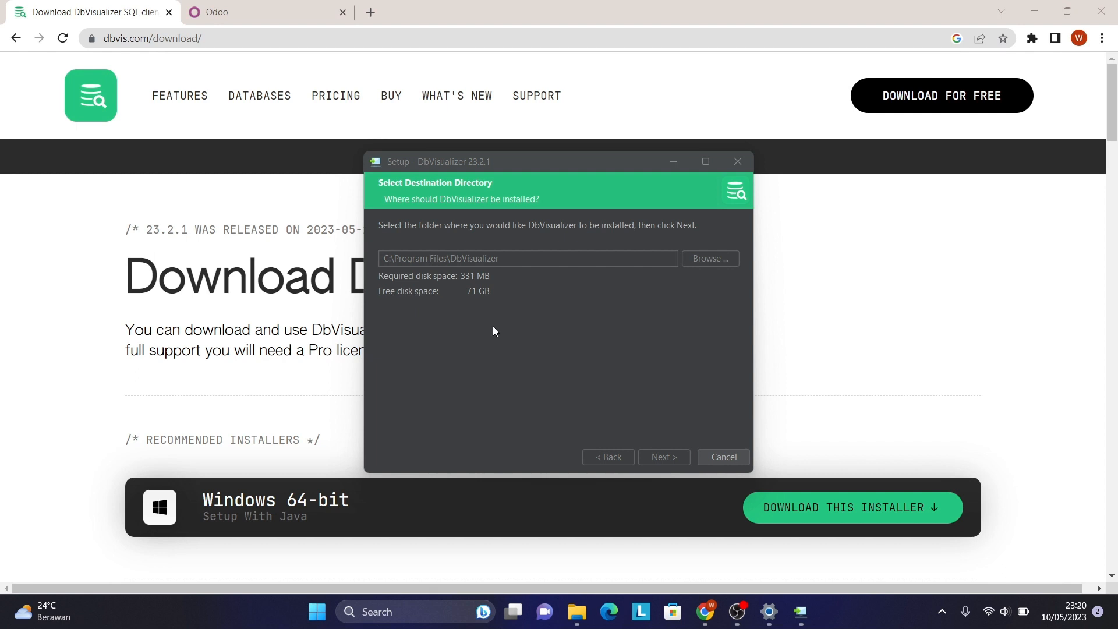
click(505, 431)
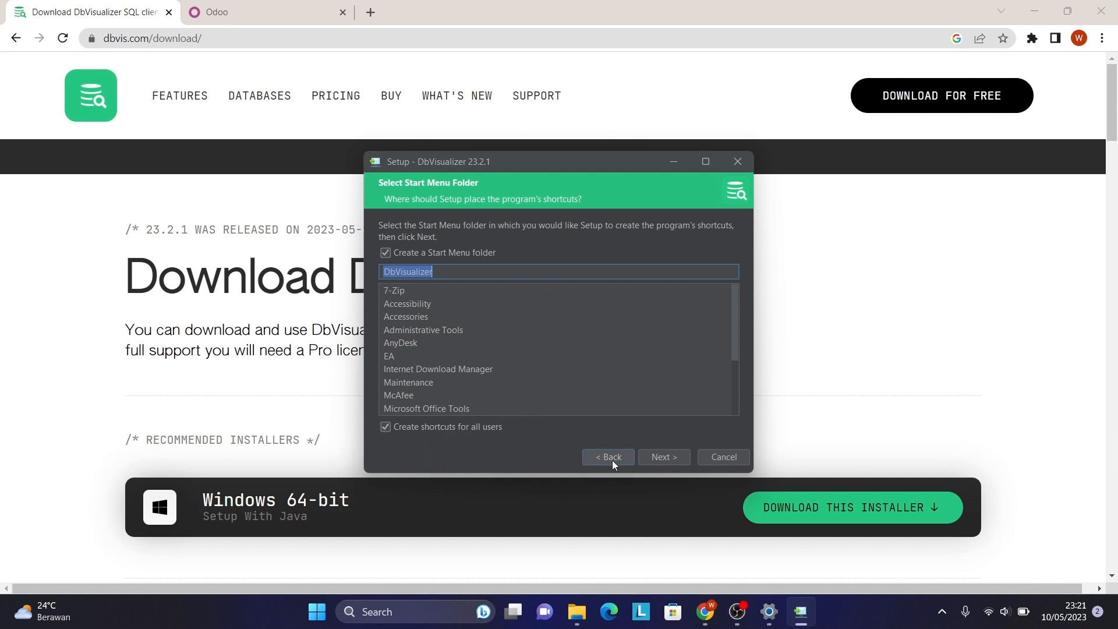
click(658, 457)
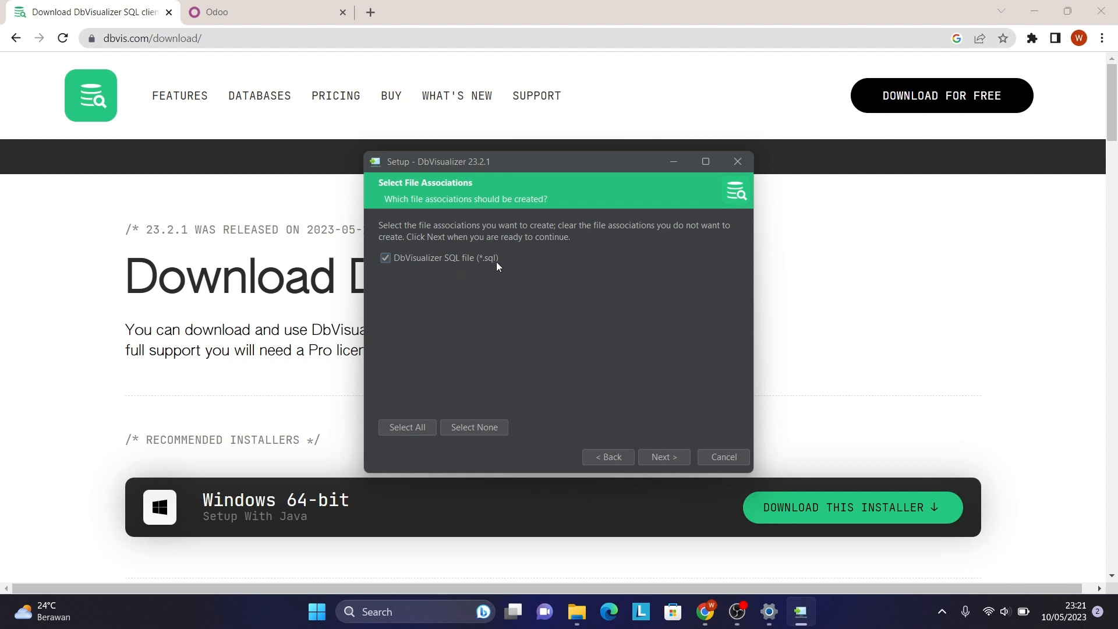
Keep the .sql file association and install without desktop or Quick Launch icons.
click(666, 457)
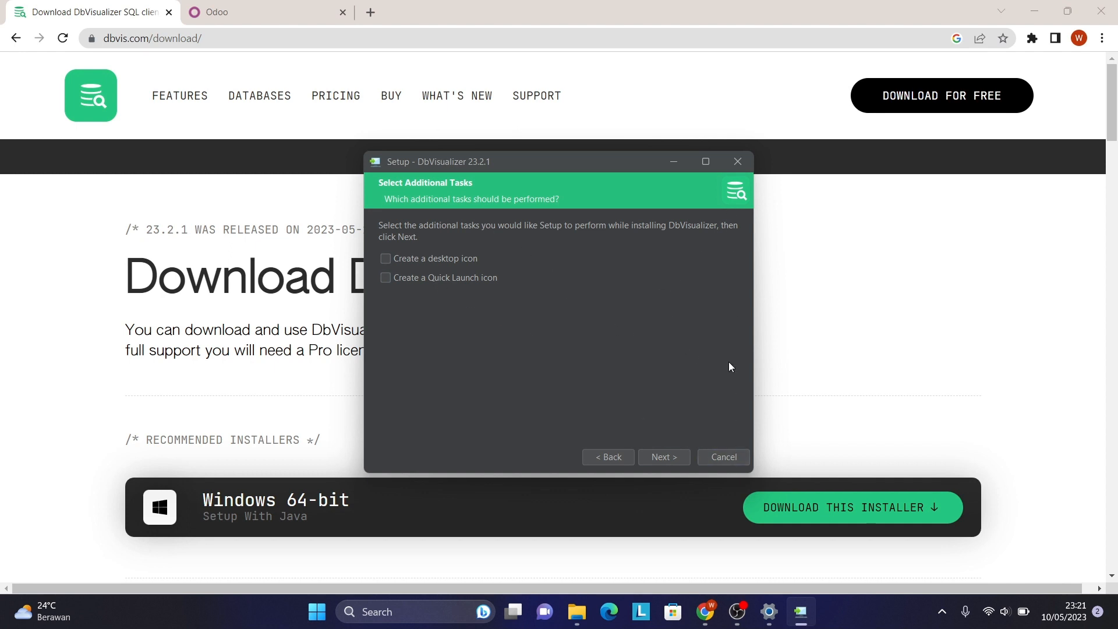
click(670, 458)
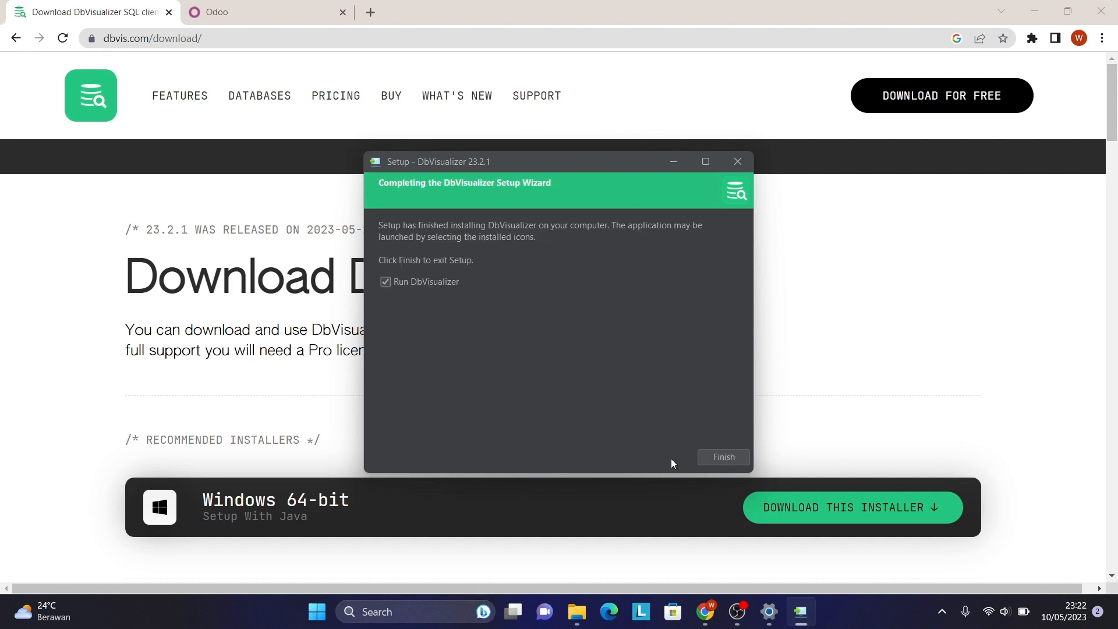
Finish setup with 'Run DbVisualizer' checked to launch DbVisualizer Free 23.2.1.
click(730, 459)
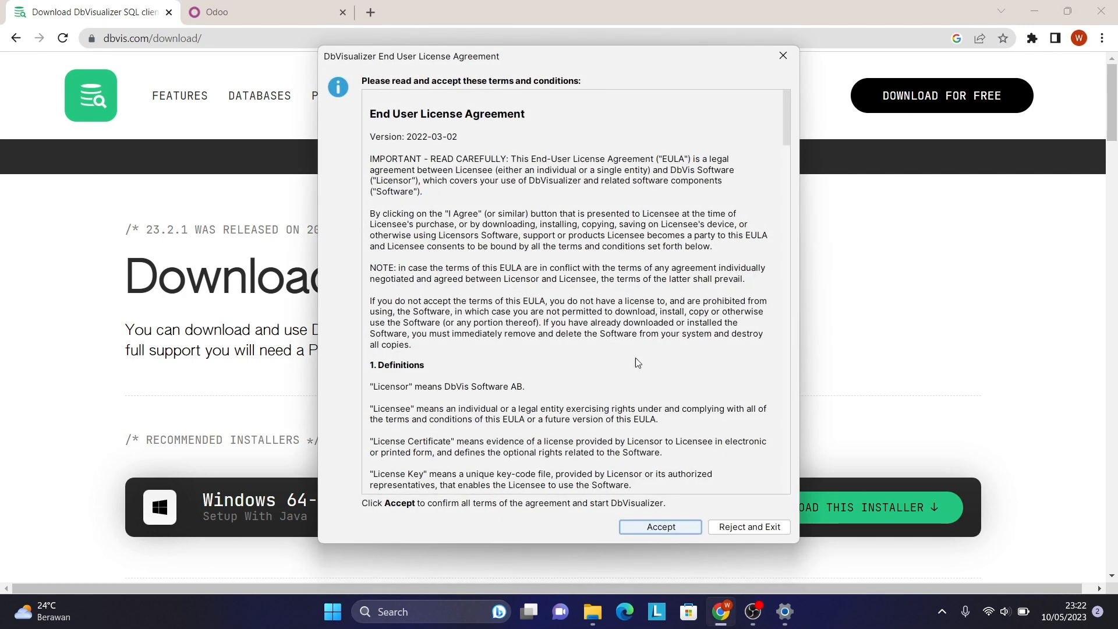
Scroll through the End User License Agreement and accept it.
scroll(695, 447, down, 20)
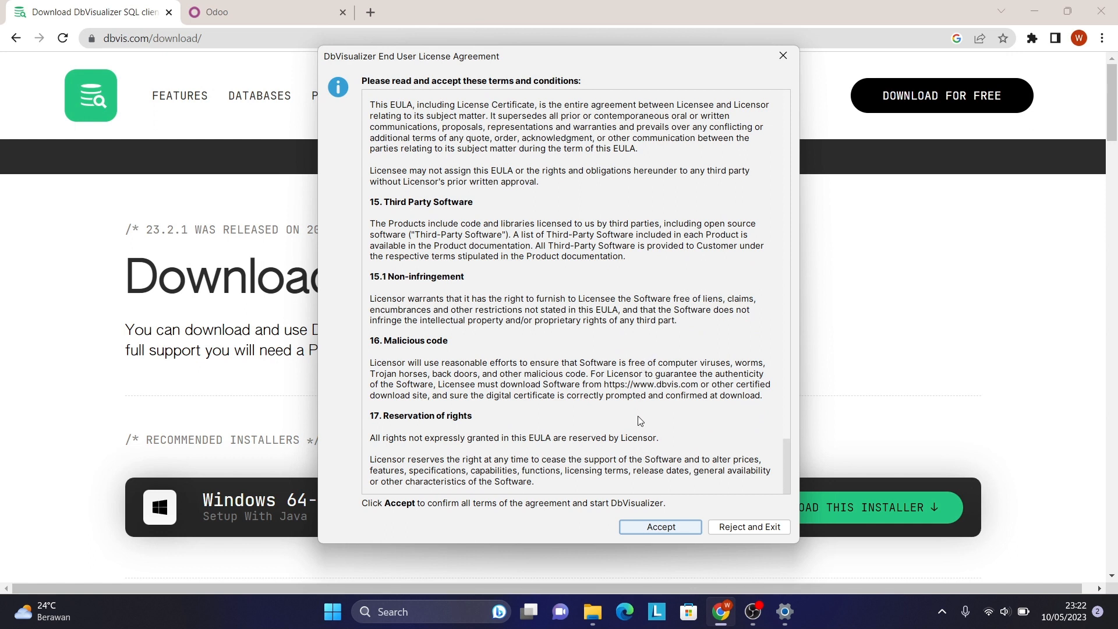
click(675, 528)
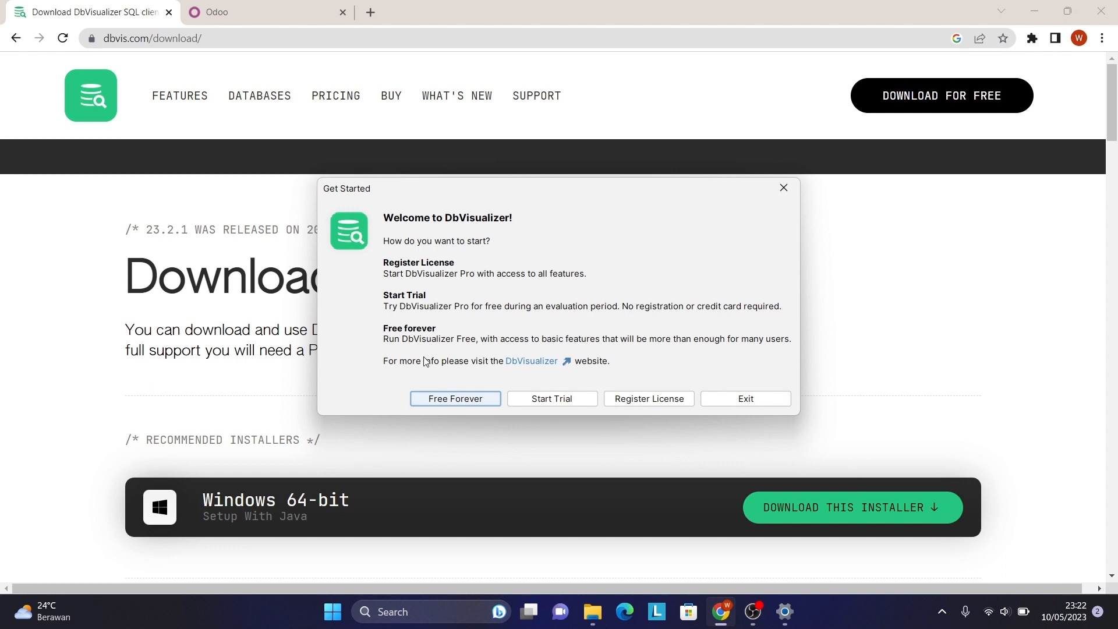
Choose the Free Forever edition in the Get Started dialog.
click(457, 400)
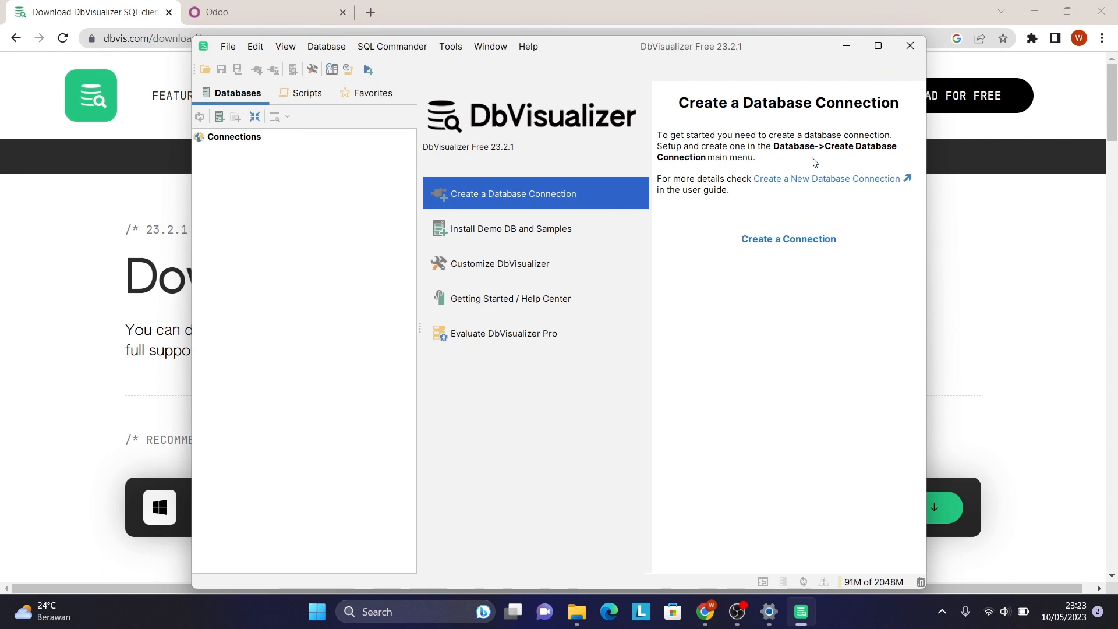
Minimize DbVisualizer and switch to the Odoo login page at localhost:8069/web/login.
click(846, 47)
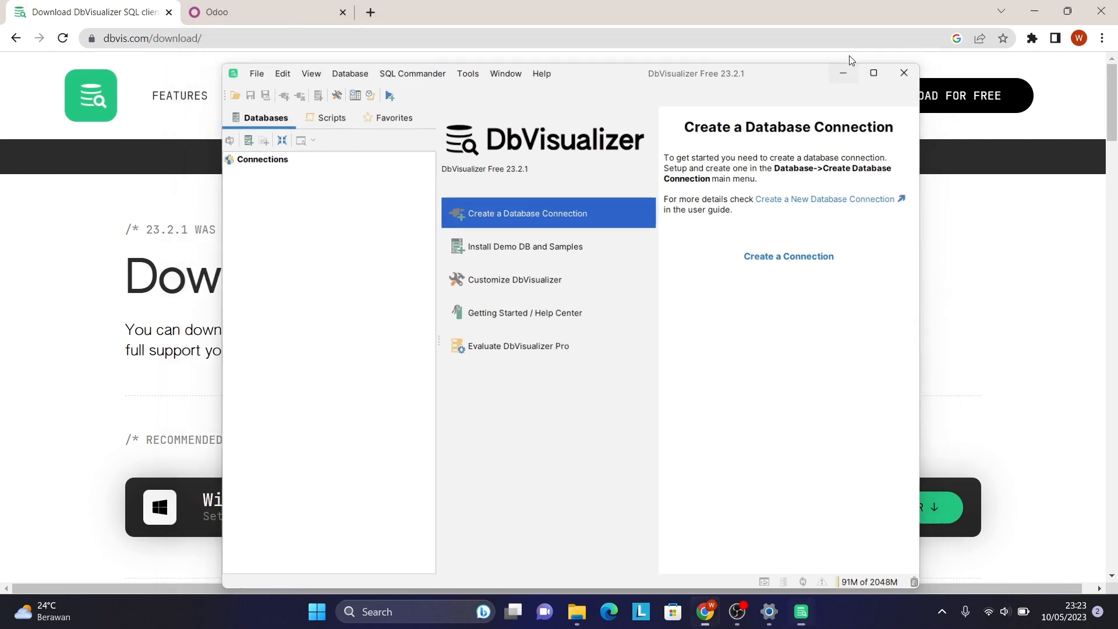
click(258, 12)
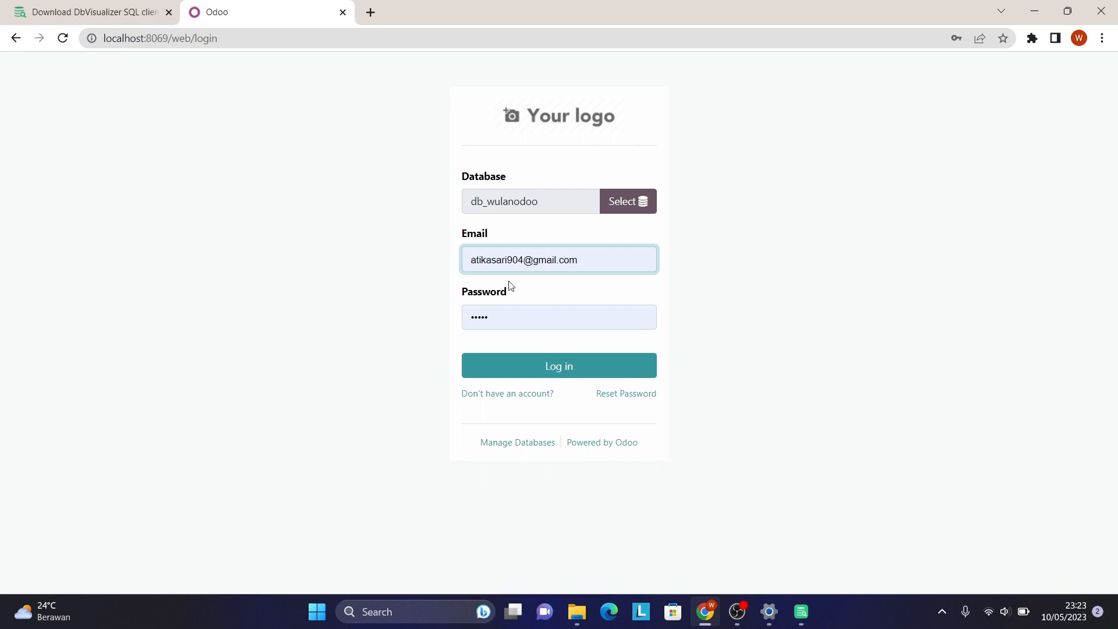
Log in to the db_wulanodoo database in Odoo and go to the Apps page.
click(577, 372)
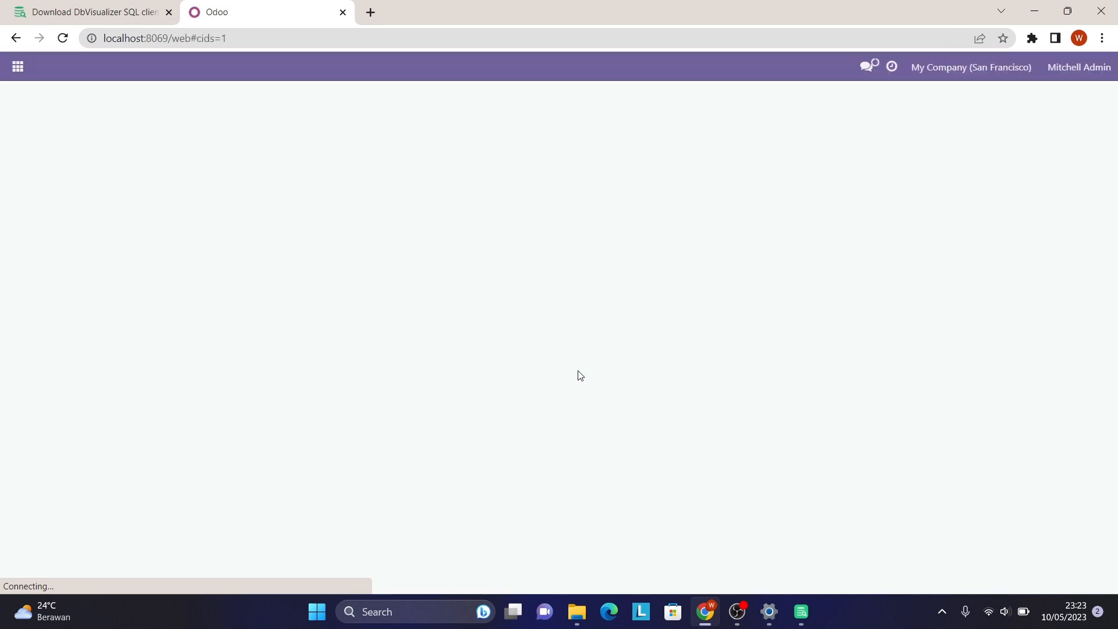
click(17, 67)
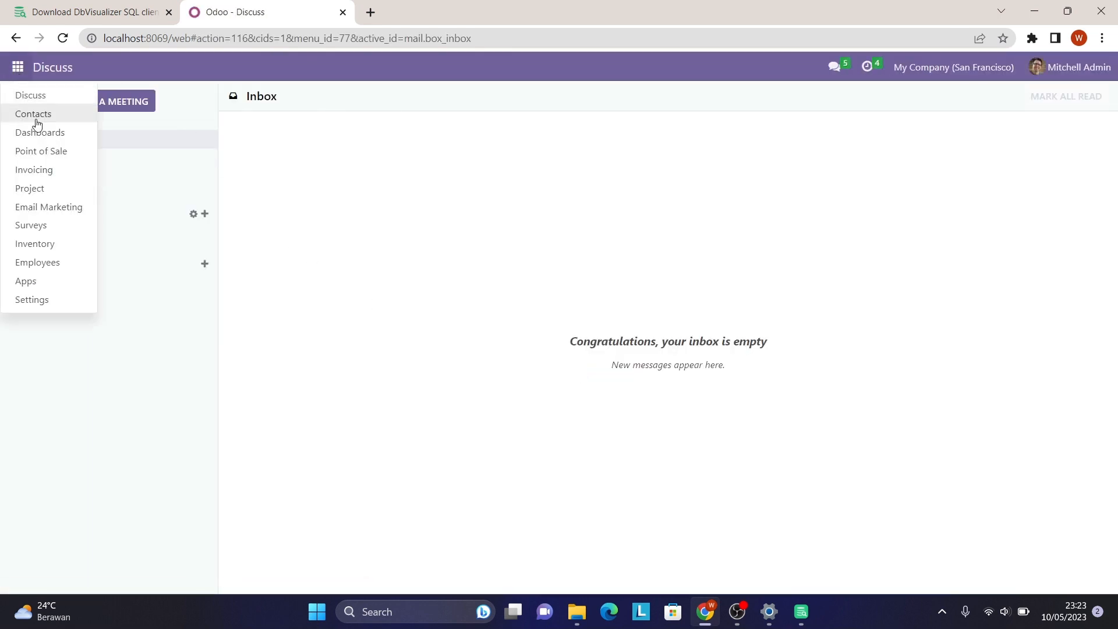
click(65, 280)
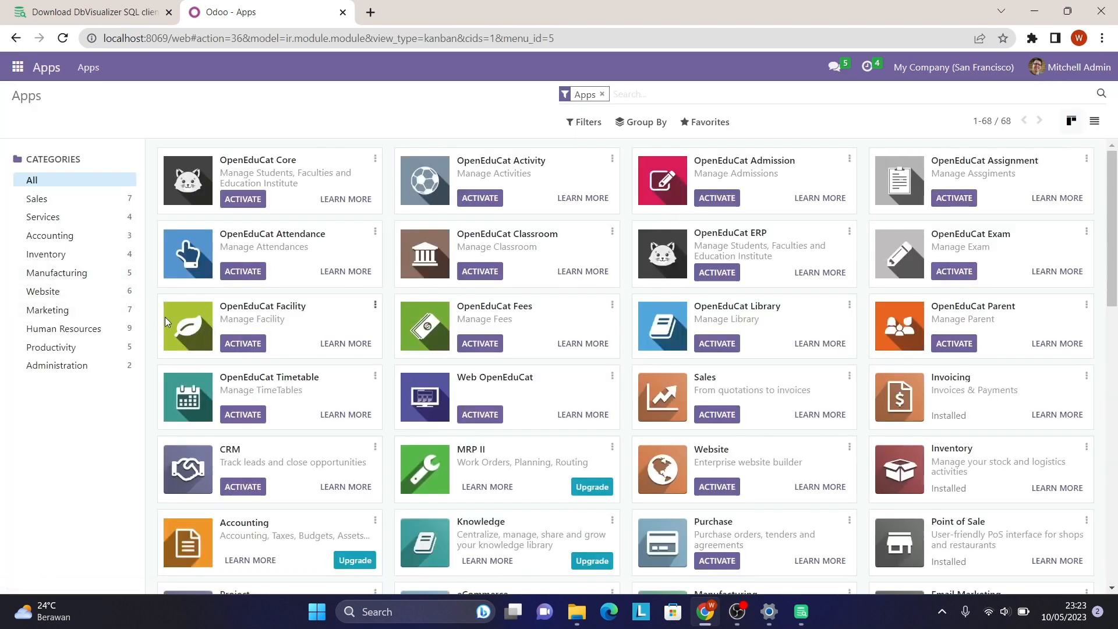
scroll(332, 452, down, 1)
scroll(332, 453, up, 1)
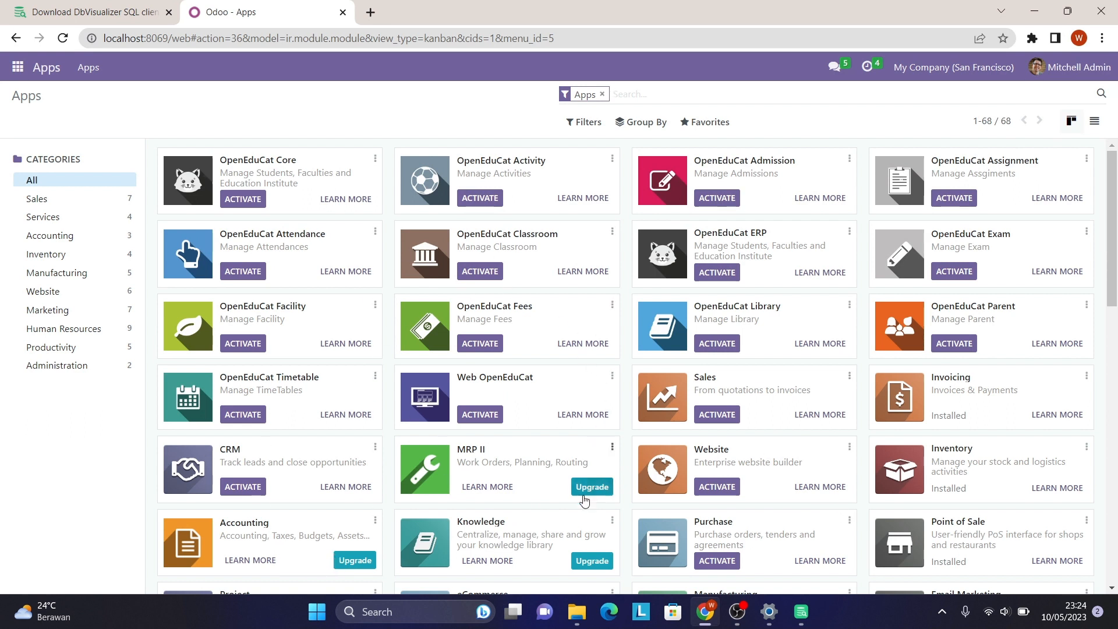
Find the Point of Sale app card and confirm its status is Installed.
scroll(582, 498, down, 3)
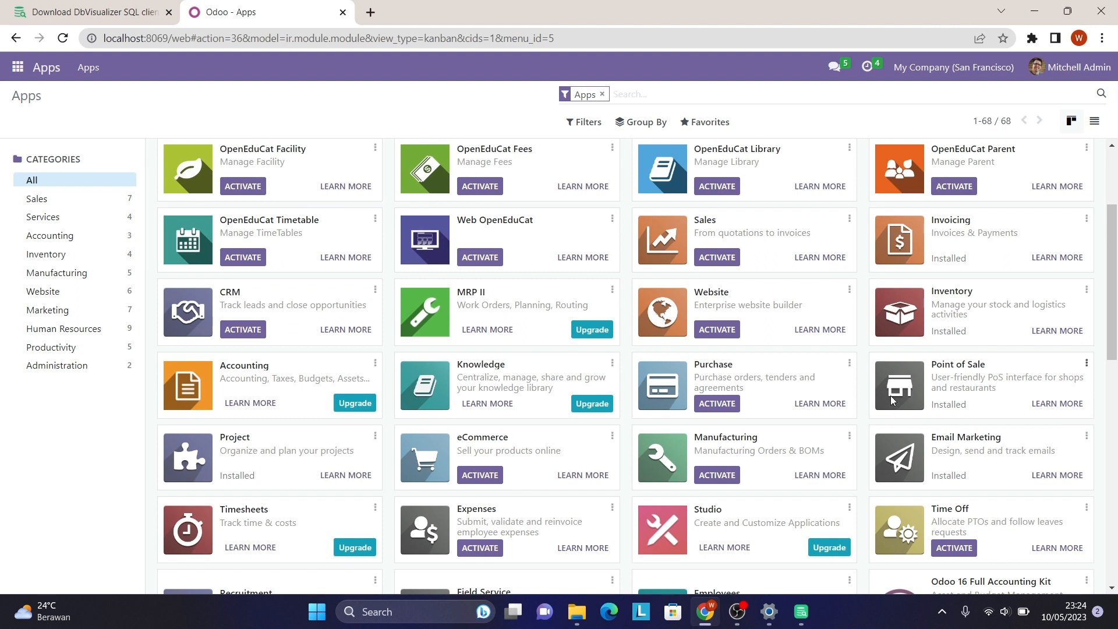
double_click(943, 367)
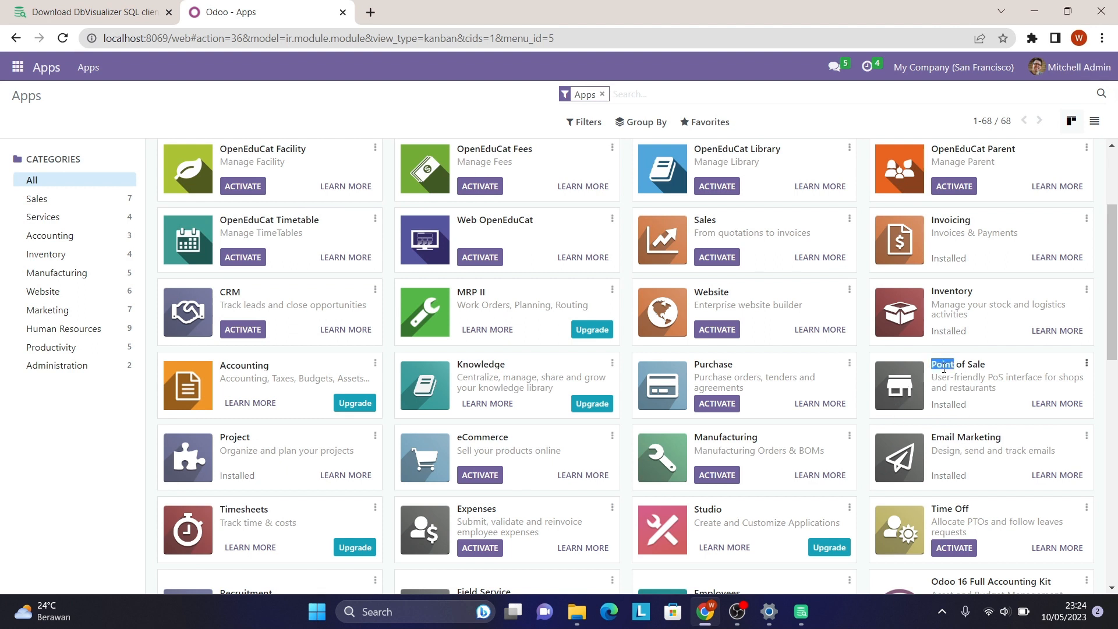
double_click(933, 403)
drag(939, 407, 965, 388)
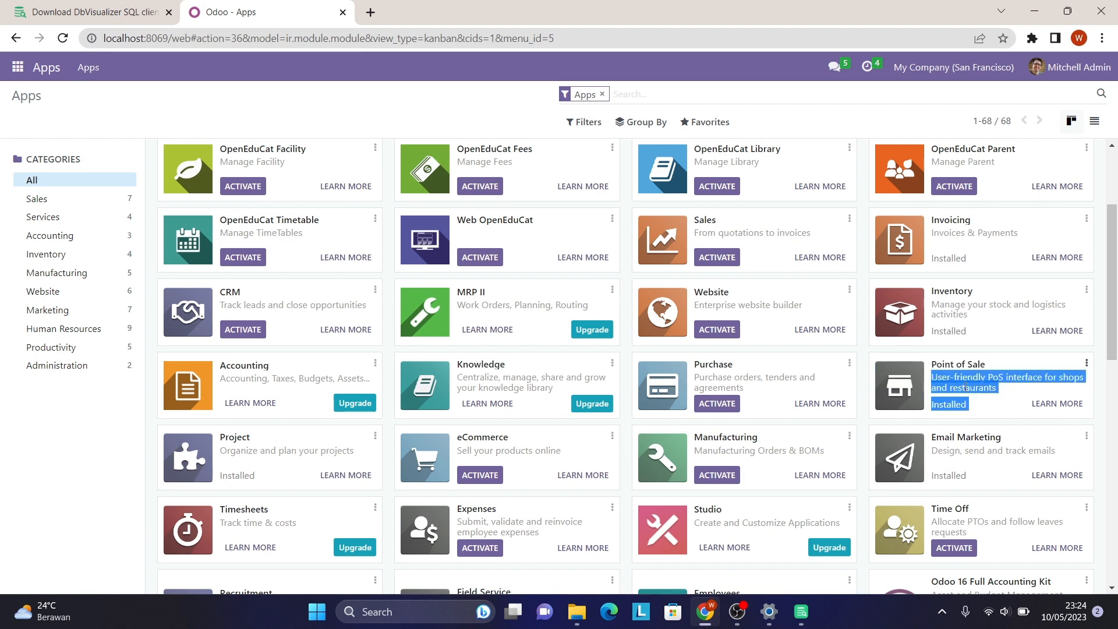
click(964, 387)
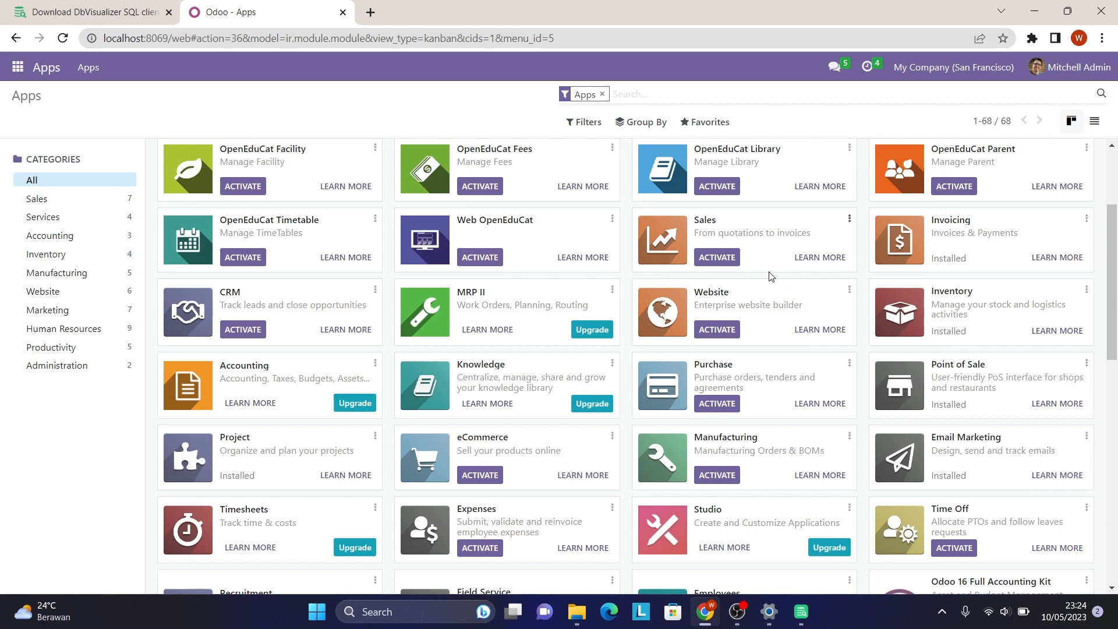
scroll(529, 353, up, 3)
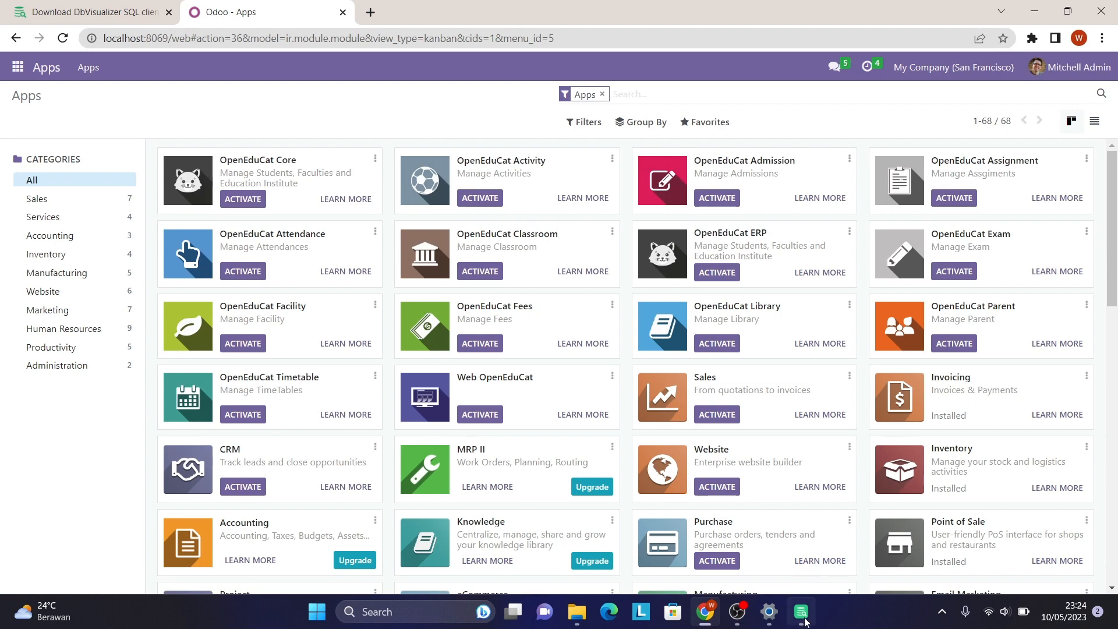
Bring DbVisualizer to the front maximized and show the driver list for a new connection.
mouse_move(805, 622)
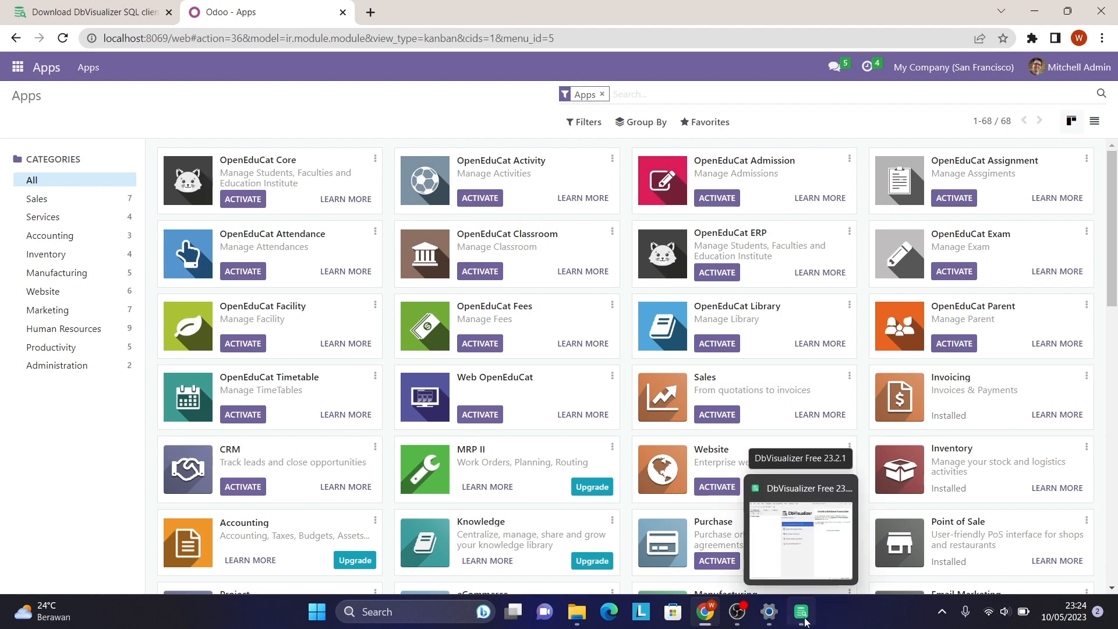
click(805, 622)
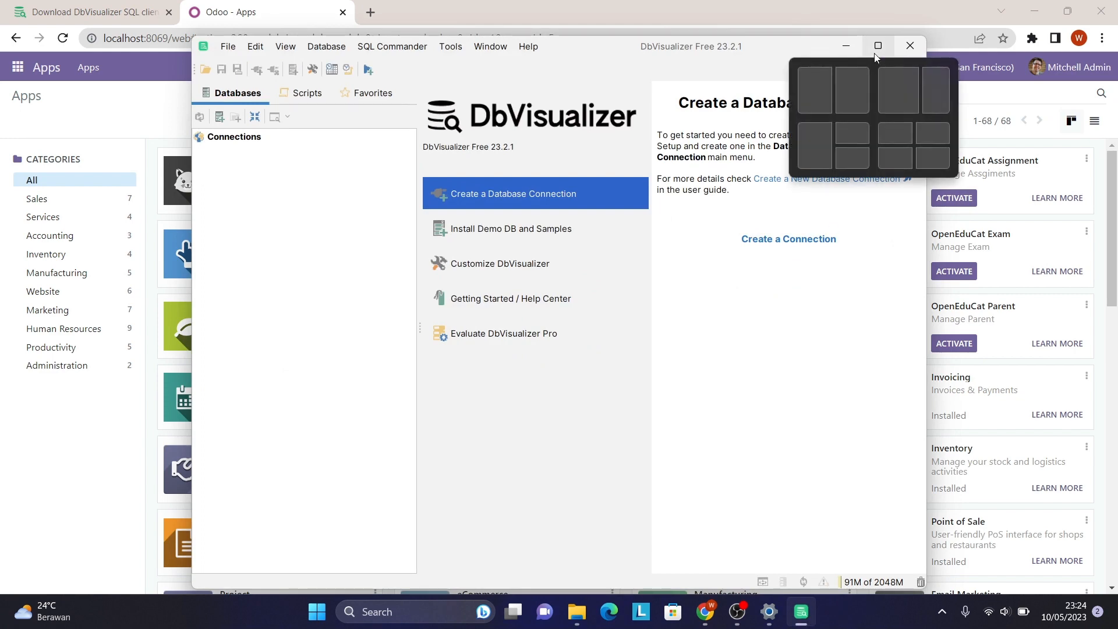
click(876, 56)
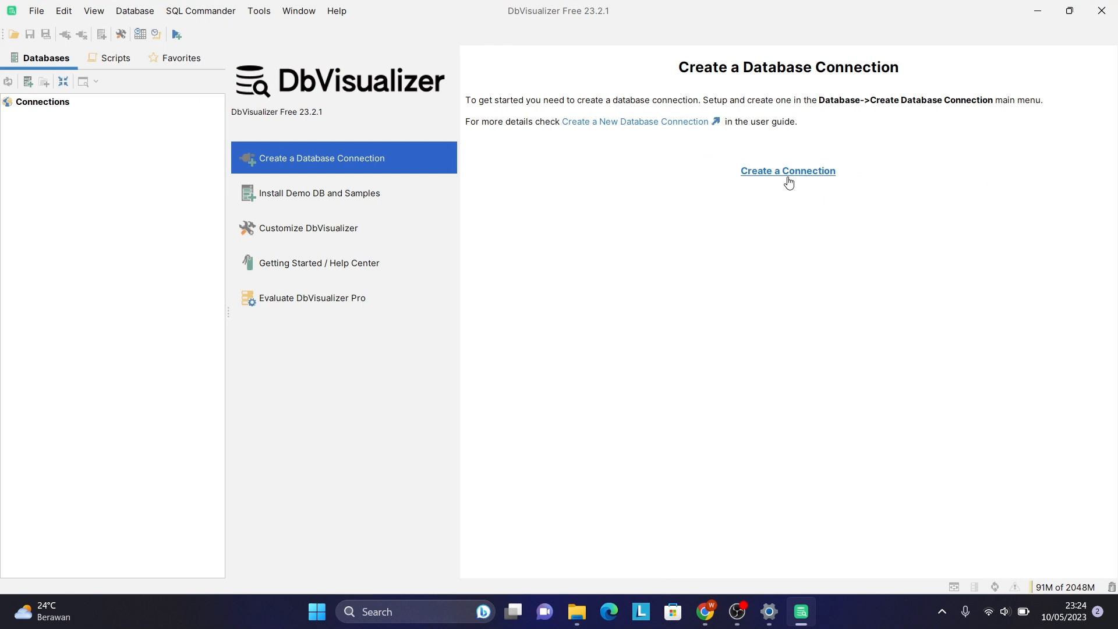
click(762, 172)
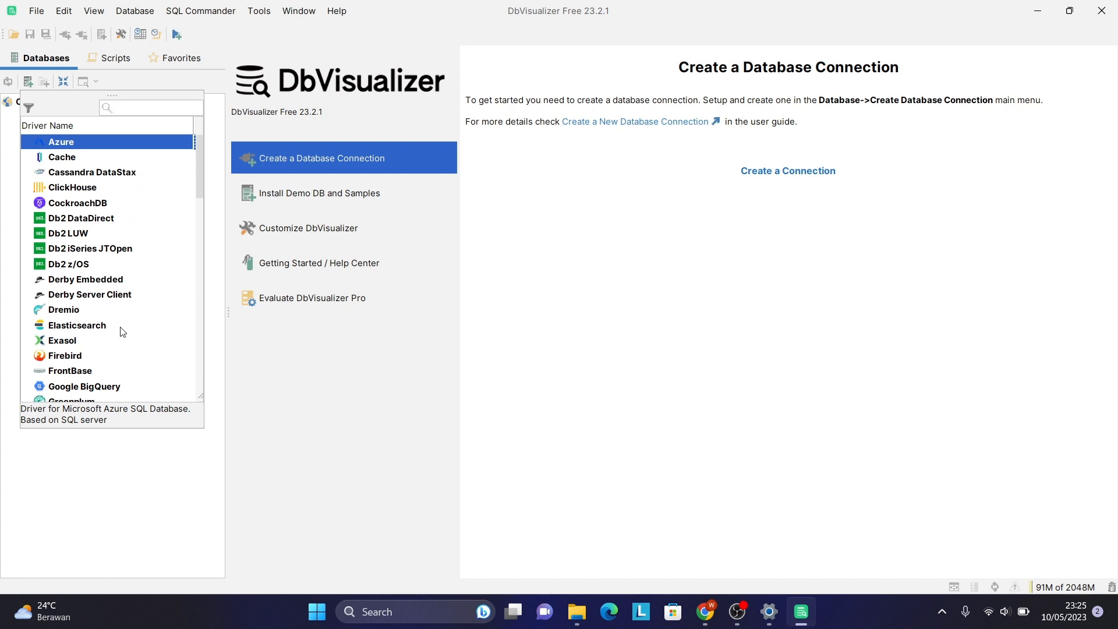
Create a new connection with the PostgreSQL driver from the driver list.
scroll(123, 332, down, 9)
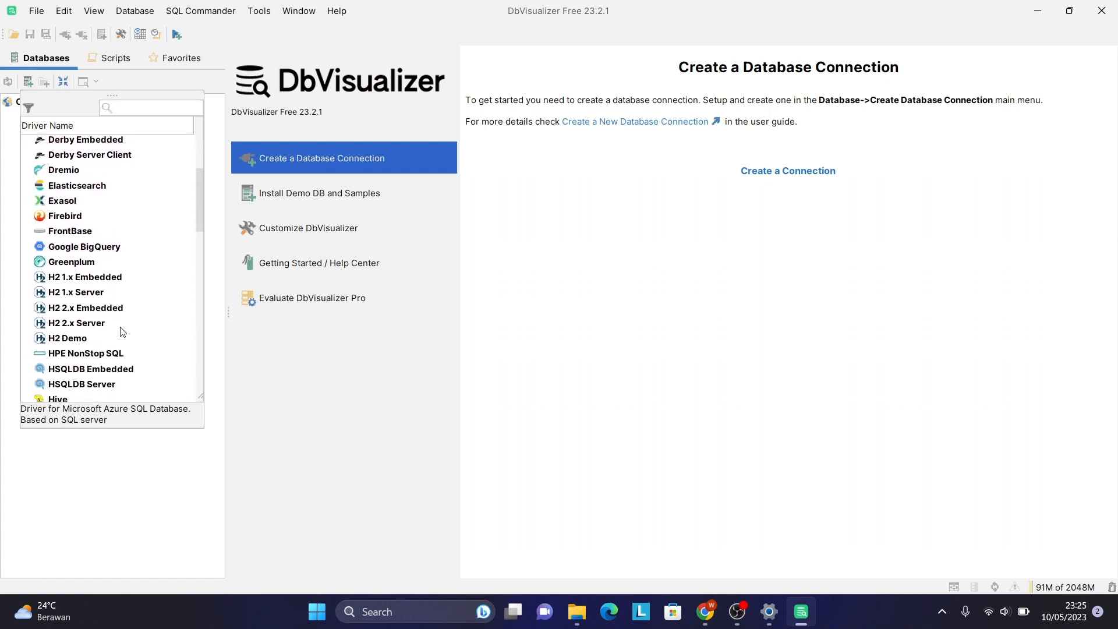
scroll(122, 332, down, 5)
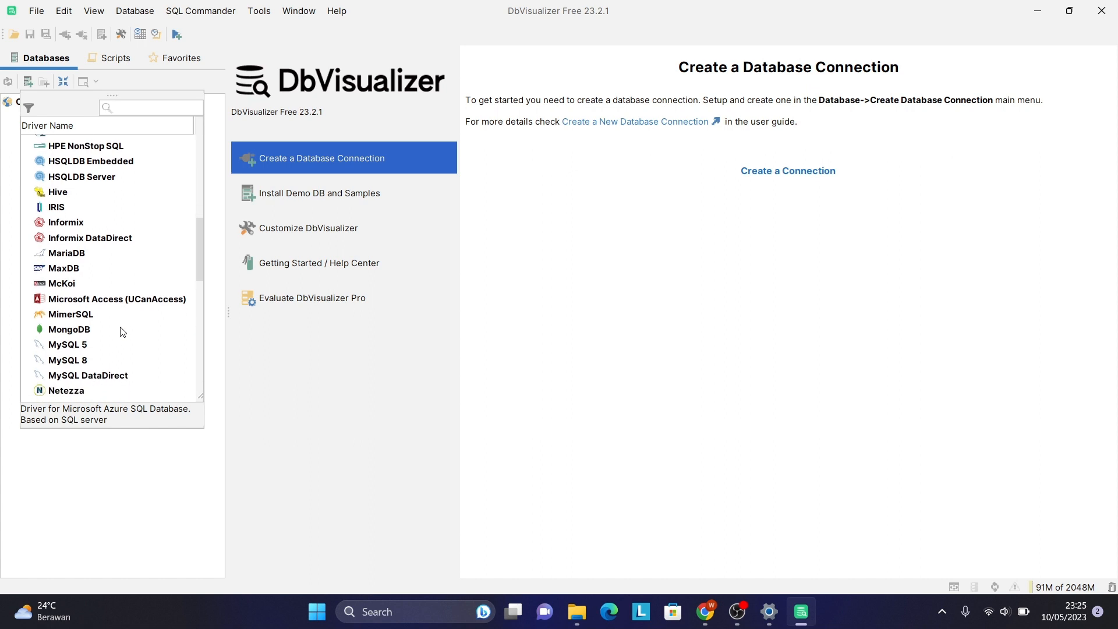
scroll(122, 332, down, 3)
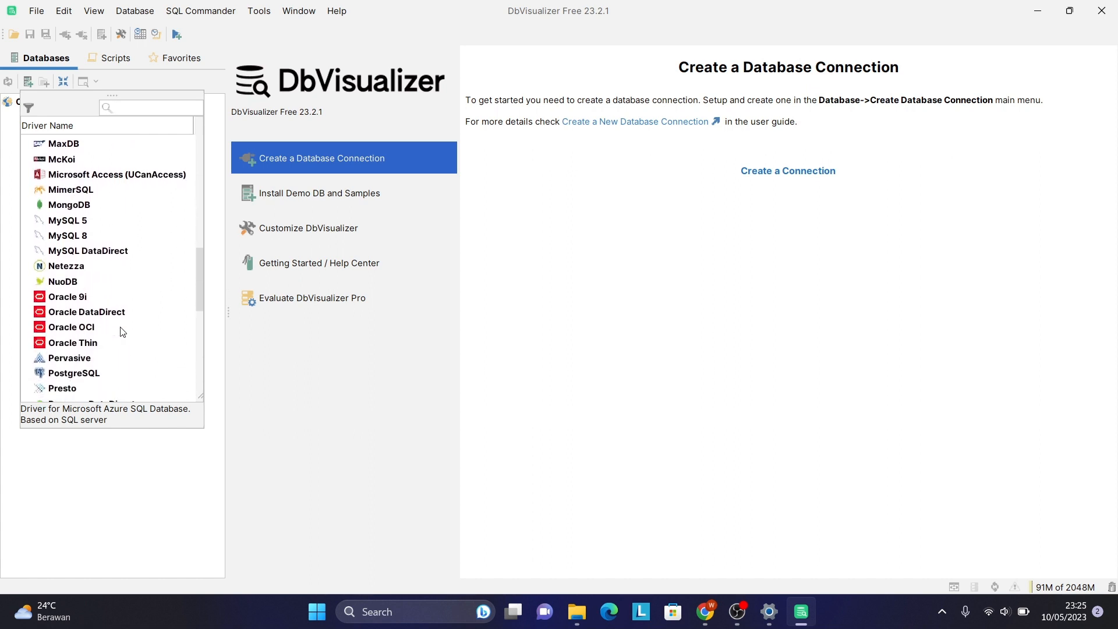
scroll(122, 332, down, 1)
scroll(122, 332, down, 2)
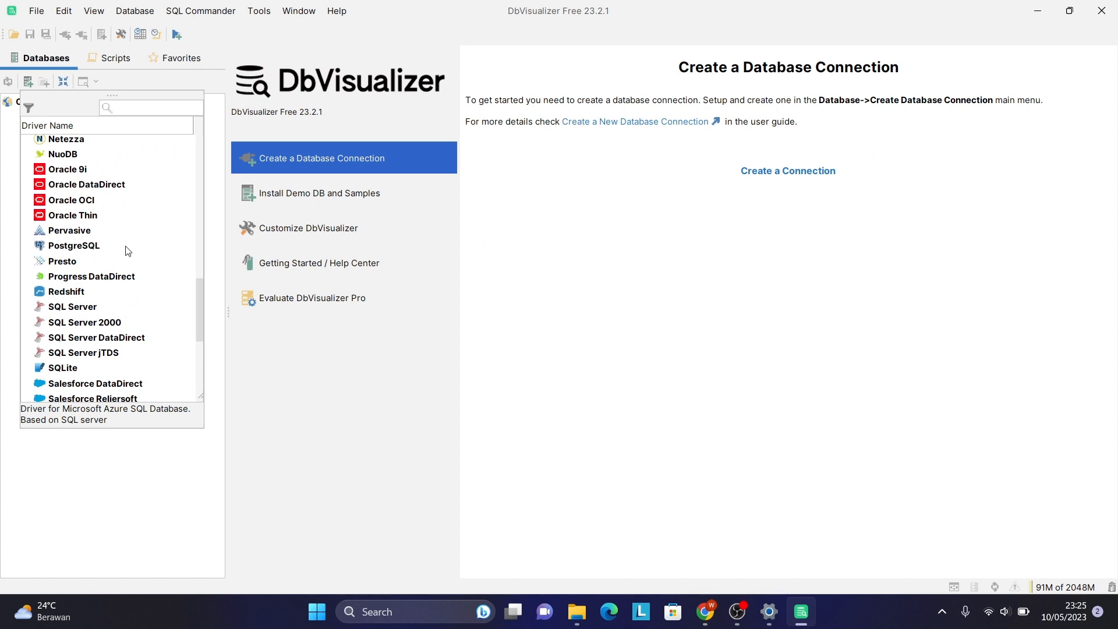
click(85, 247)
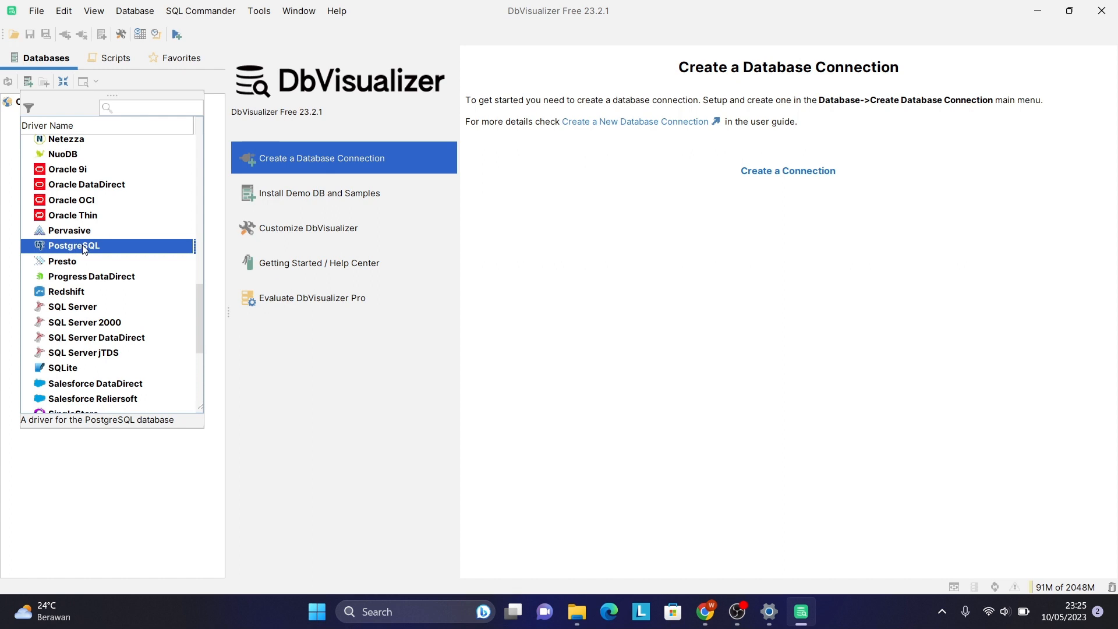
double_click(85, 247)
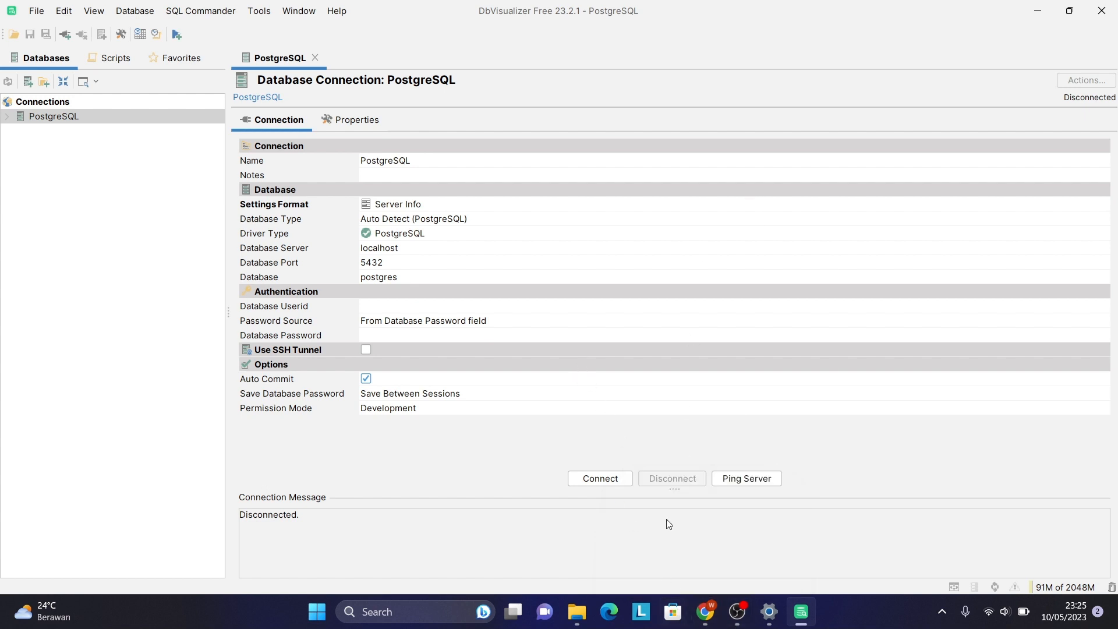
Name the connection db_wulanodoo and set its database to db_wulanodoo.
click(414, 166)
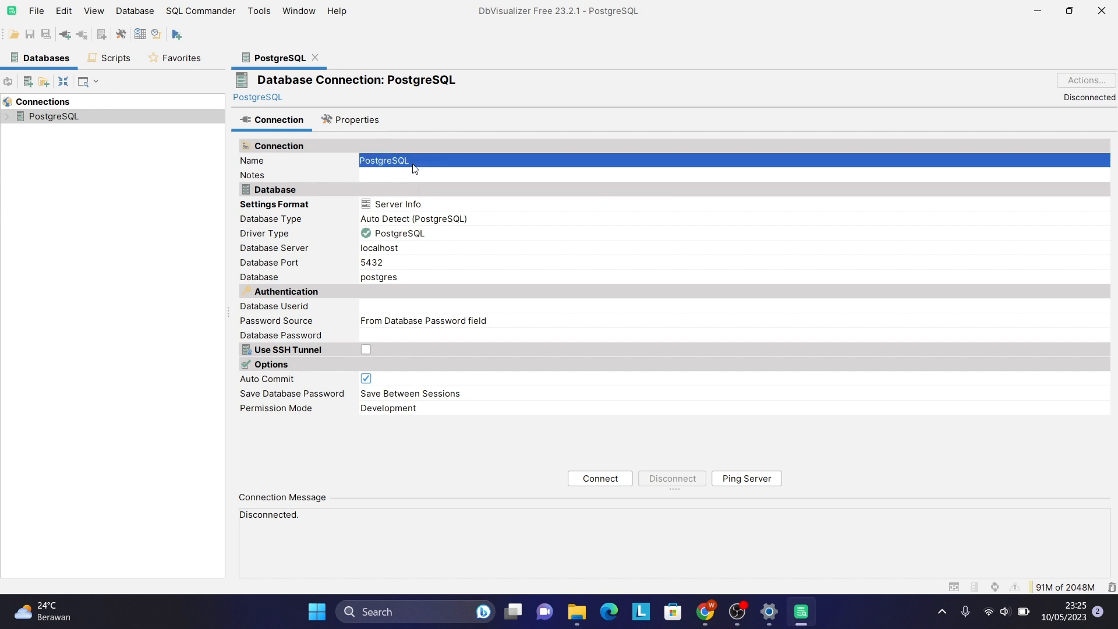
text(d)
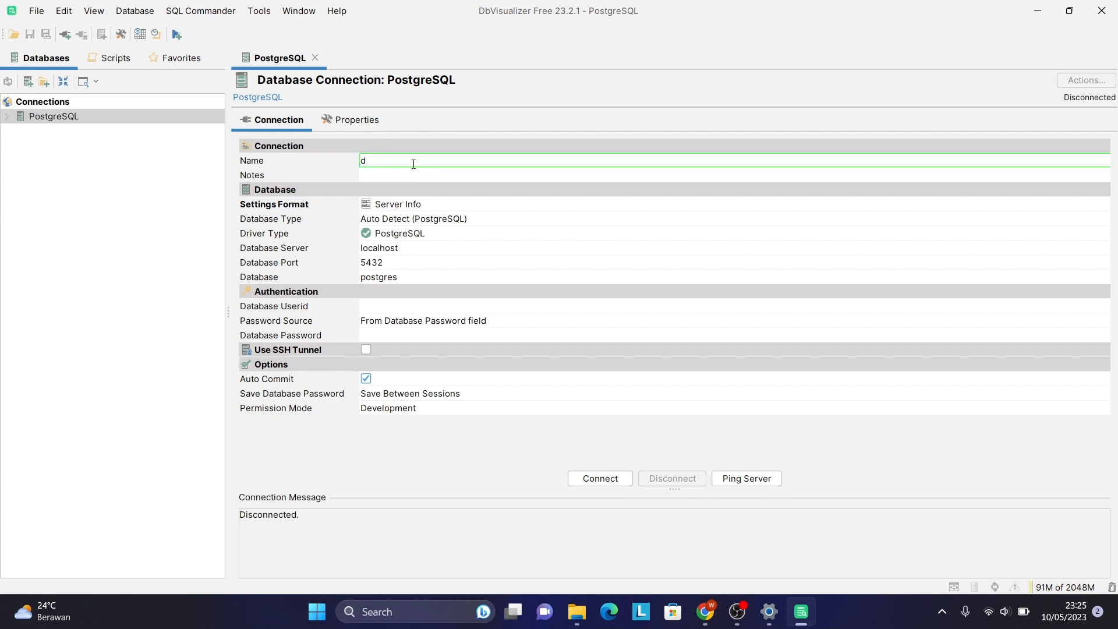
text(b_wulanodoo)
click(389, 283)
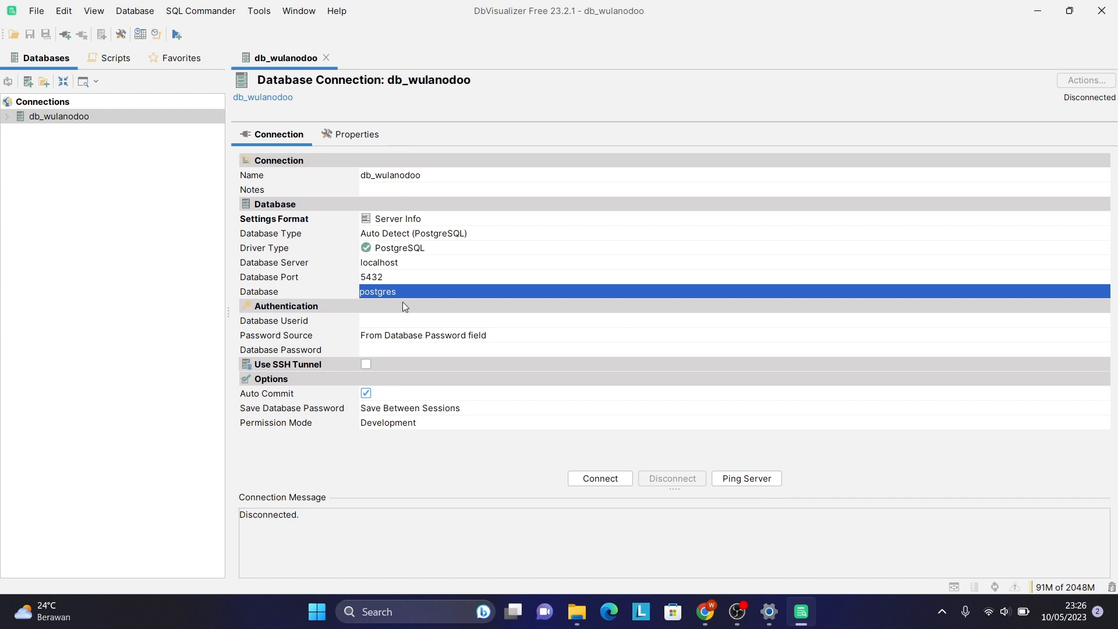
click(396, 288)
click(406, 294)
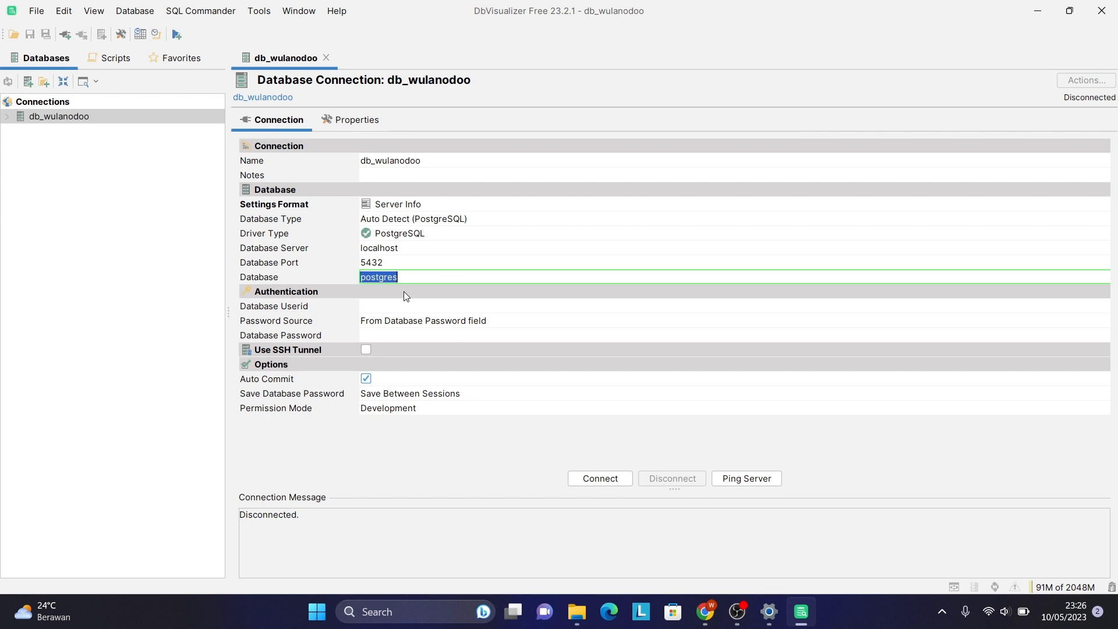
text(db_wulanodoo)
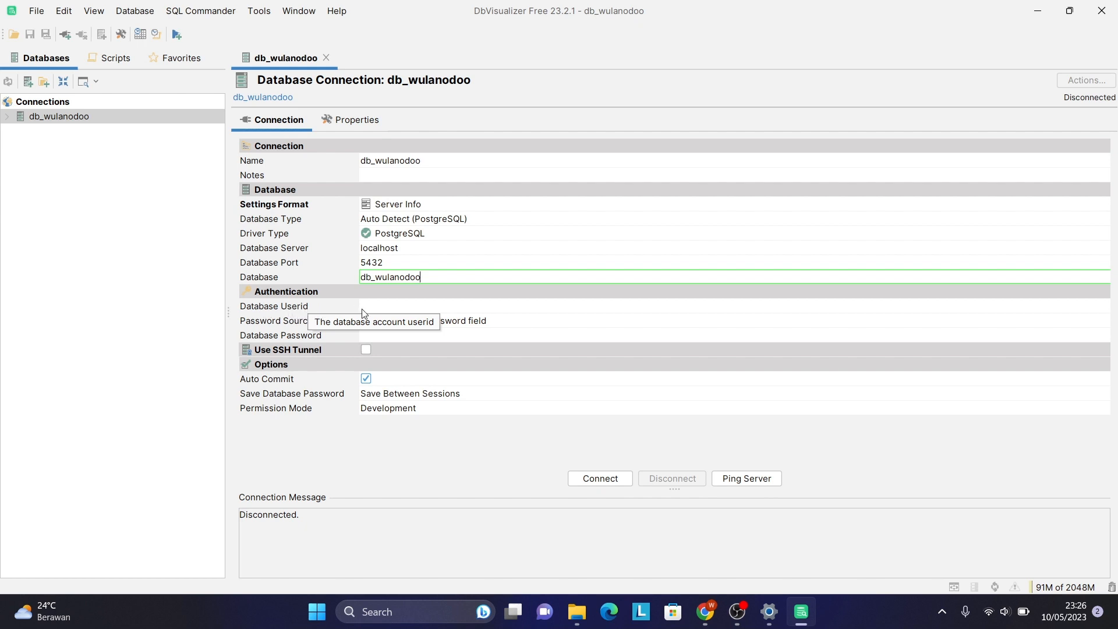
Enter the database user ID and the account password for the connection.
click(383, 308)
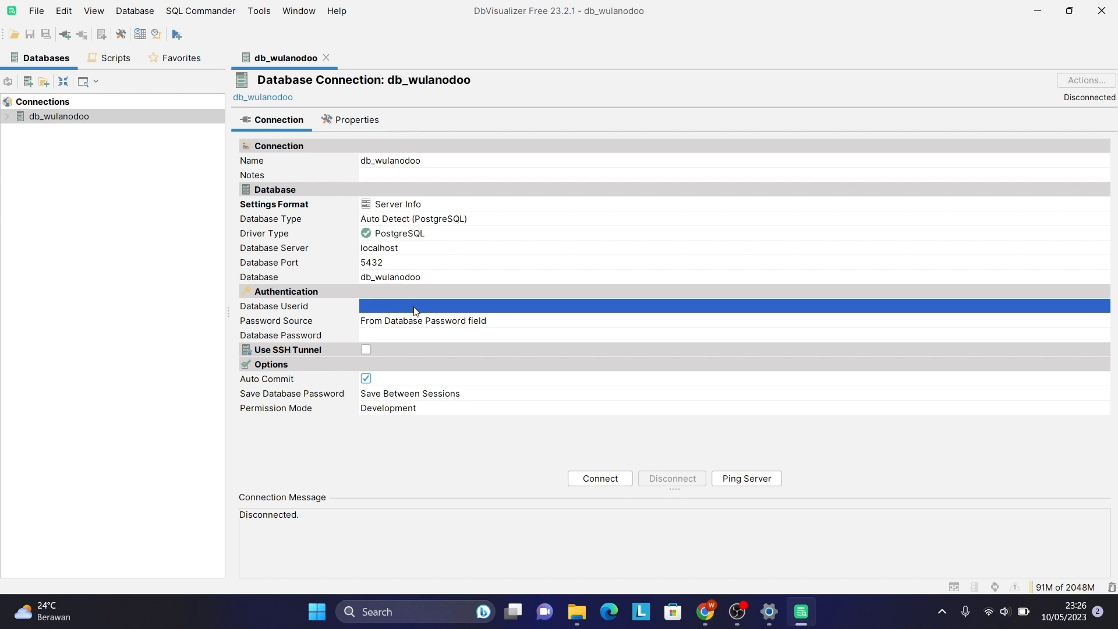
text(op)
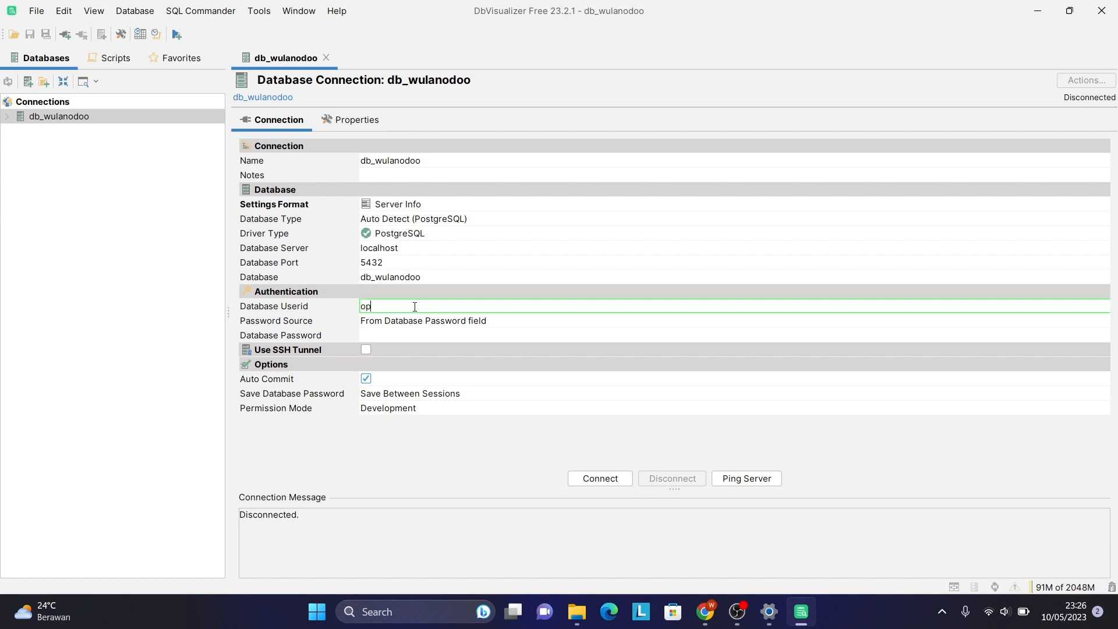
text(enpg)
click(417, 334)
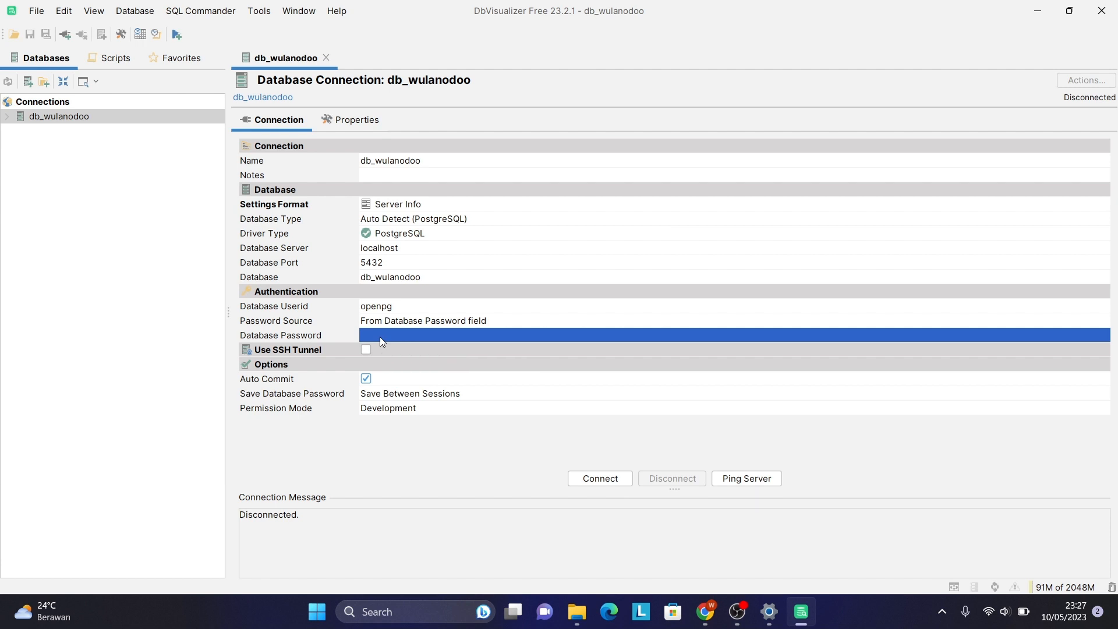
click(379, 336)
text(ope)
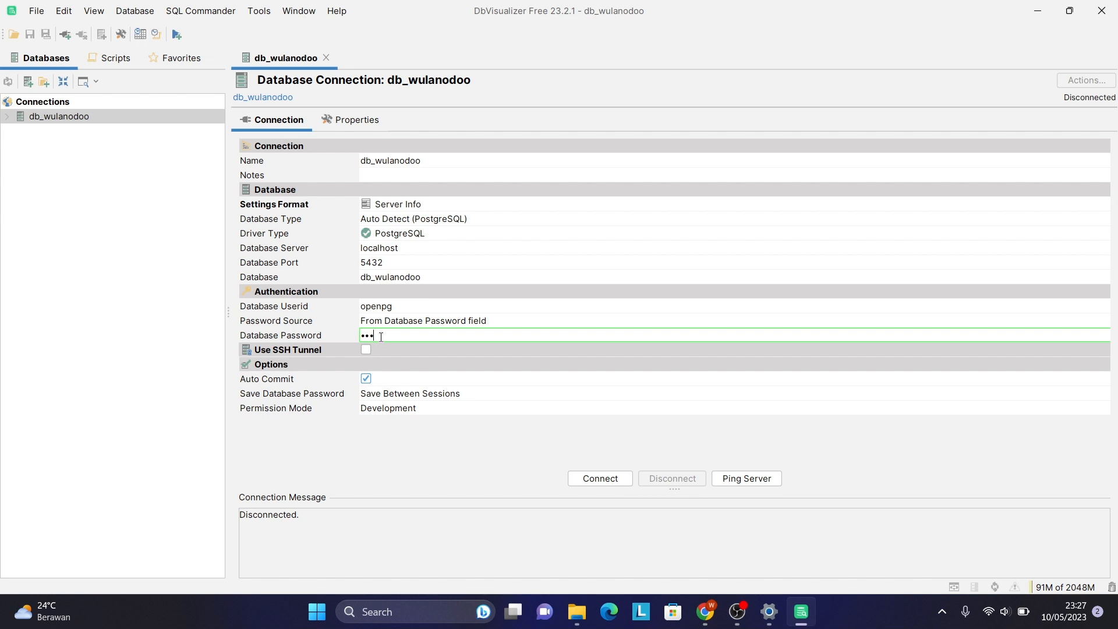
text(npgpwd)
click(779, 482)
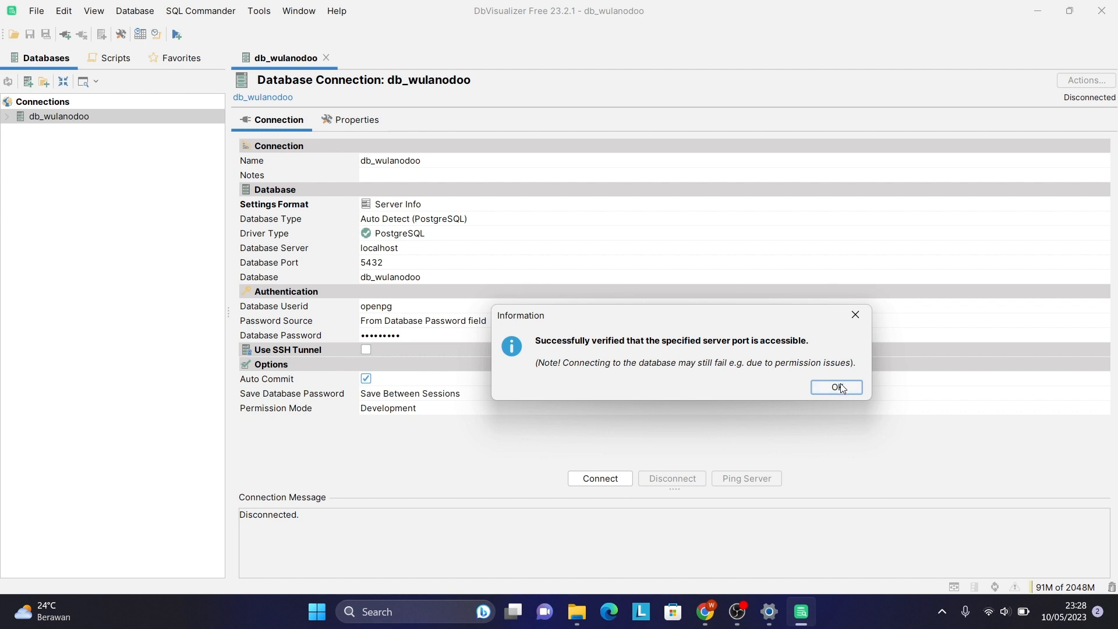
click(841, 388)
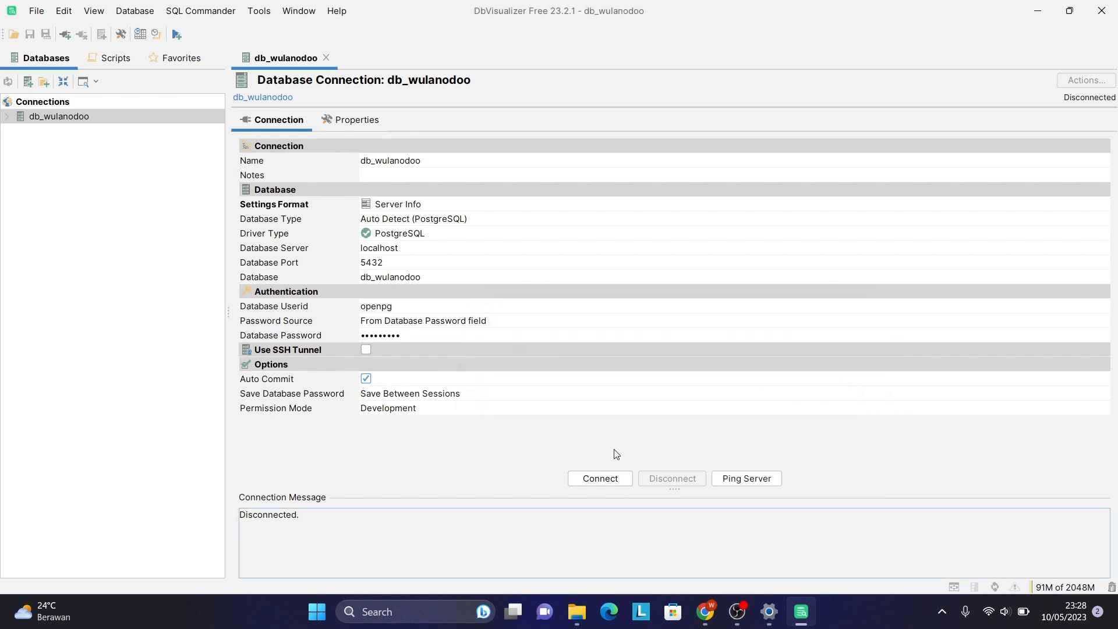
Connect to db_wulanodoo and expand Databases > db_wulanodoo > Schemas > public to its Tables node.
click(605, 480)
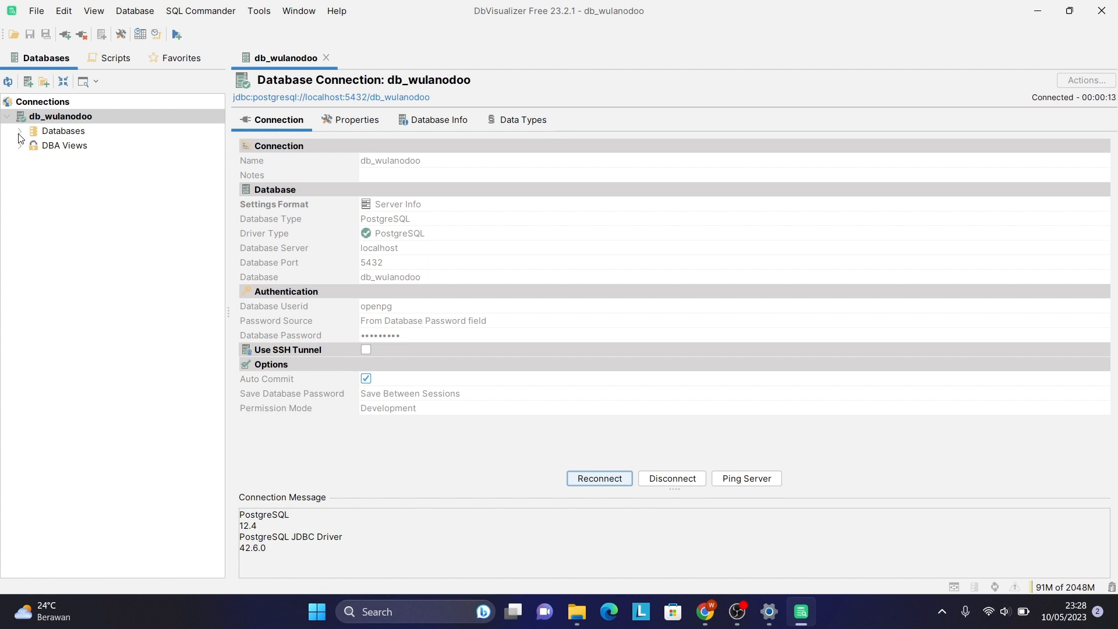
click(19, 132)
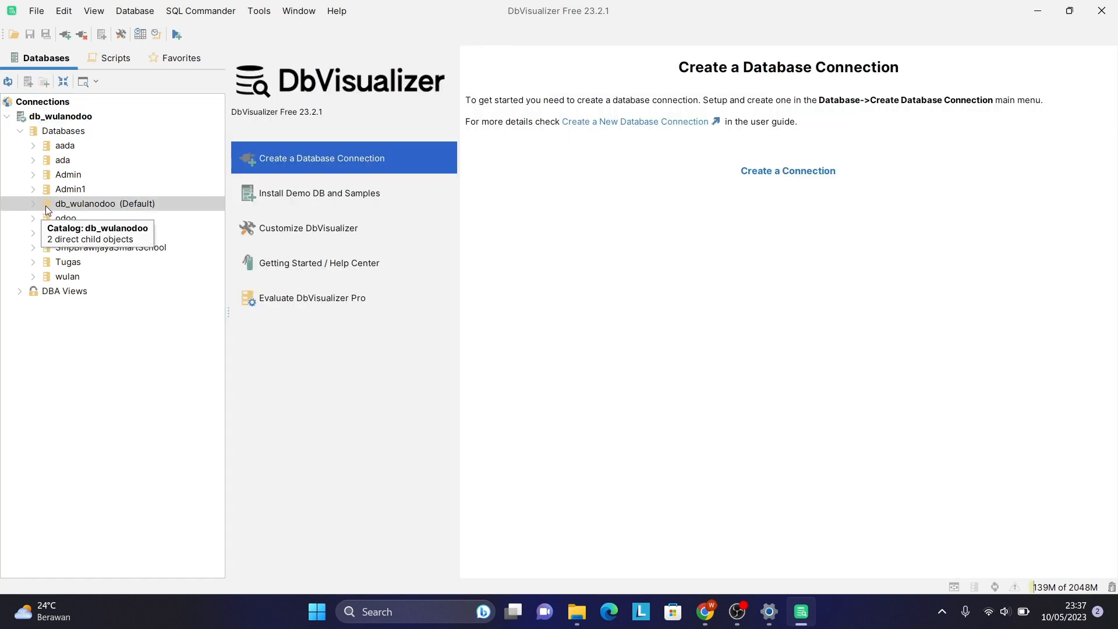
click(33, 205)
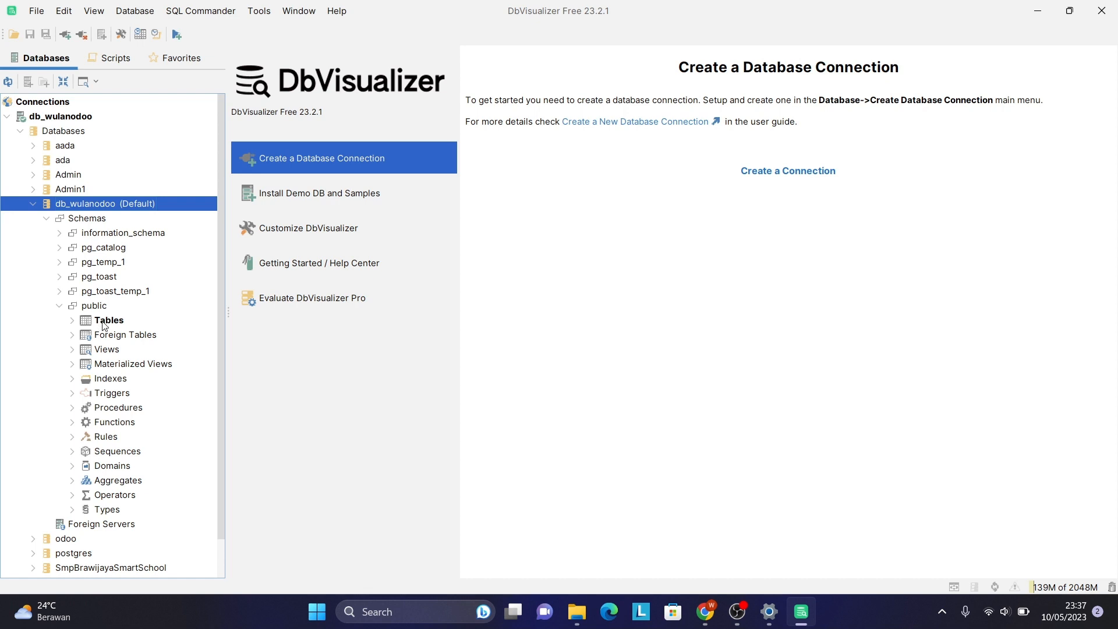
double_click(105, 321)
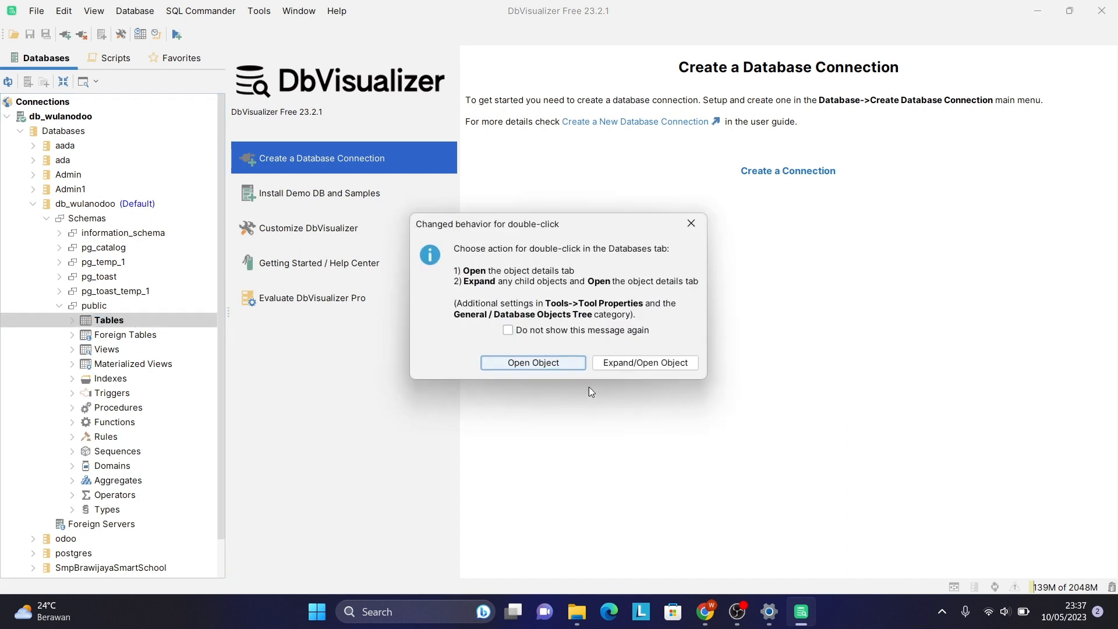
Open the Tables object view of the public schema and scroll down its 592 tables.
click(549, 369)
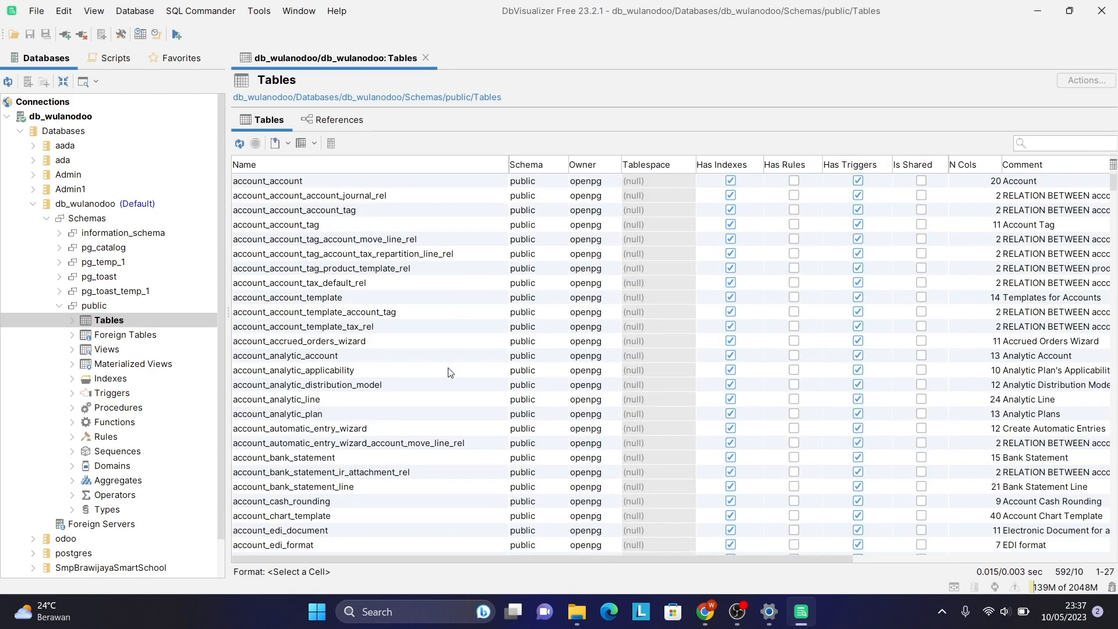
scroll(450, 372, down, 9)
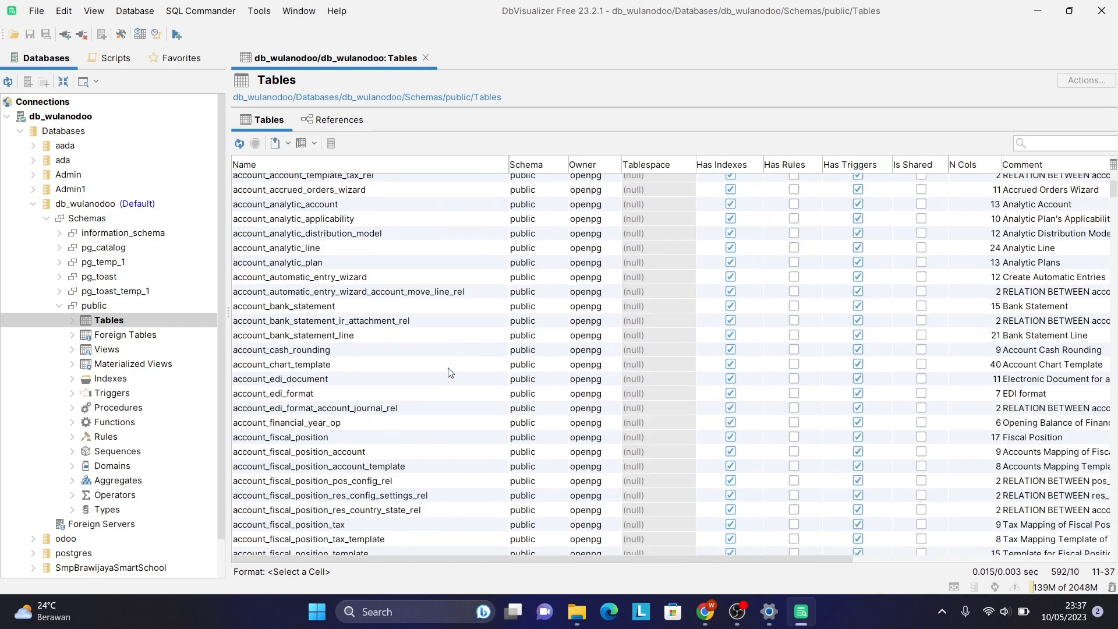
scroll(450, 372, down, 19)
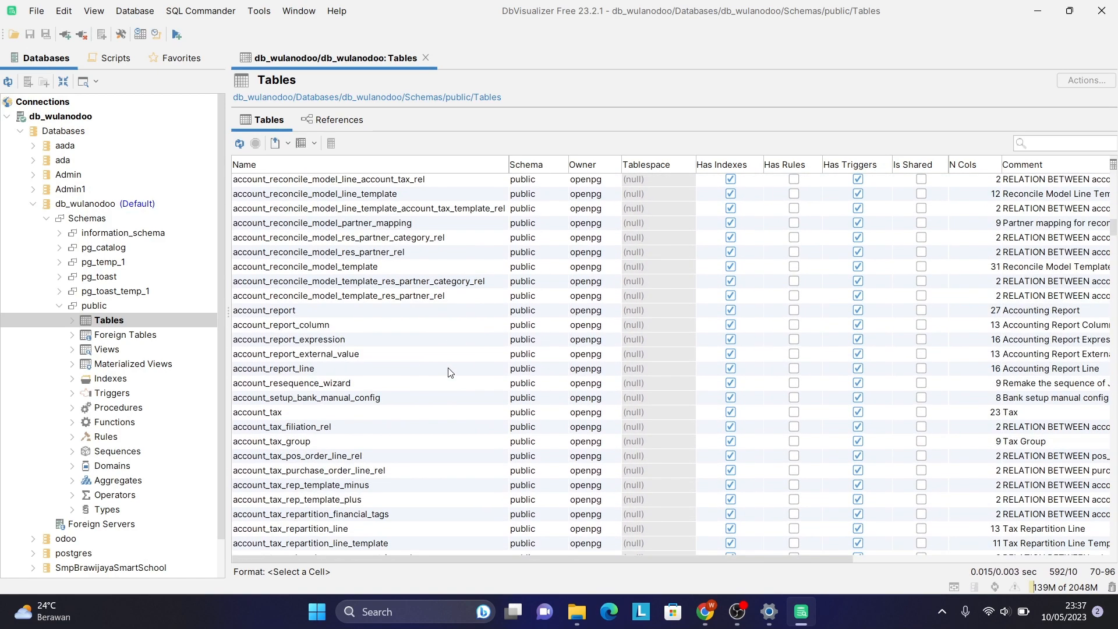
scroll(450, 373, down, 20)
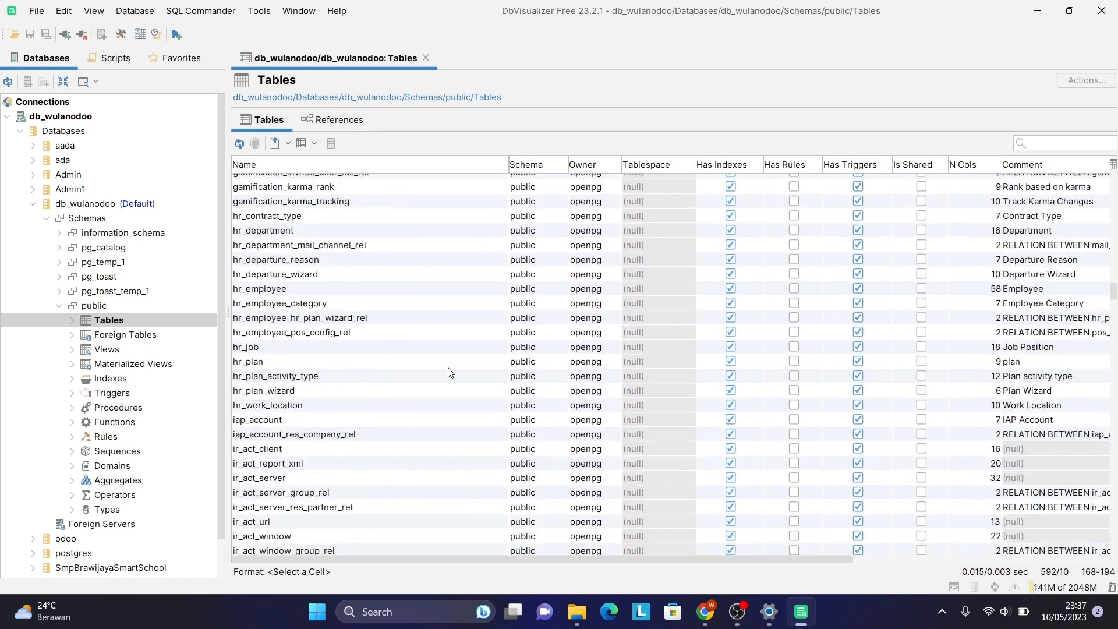
scroll(450, 373, down, 20)
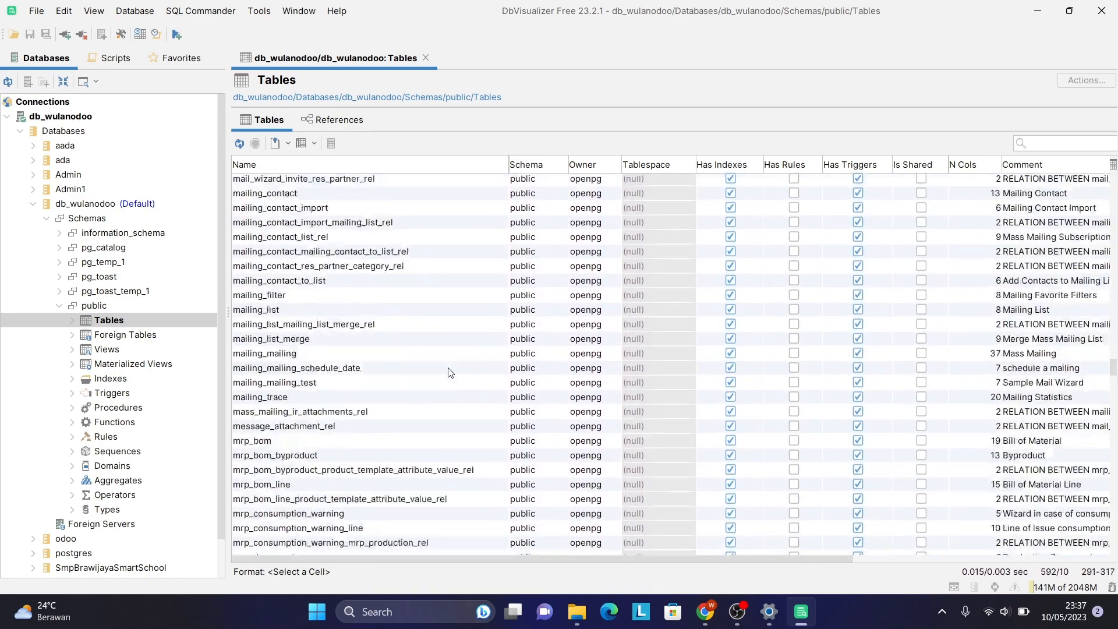
scroll(450, 373, down, 20)
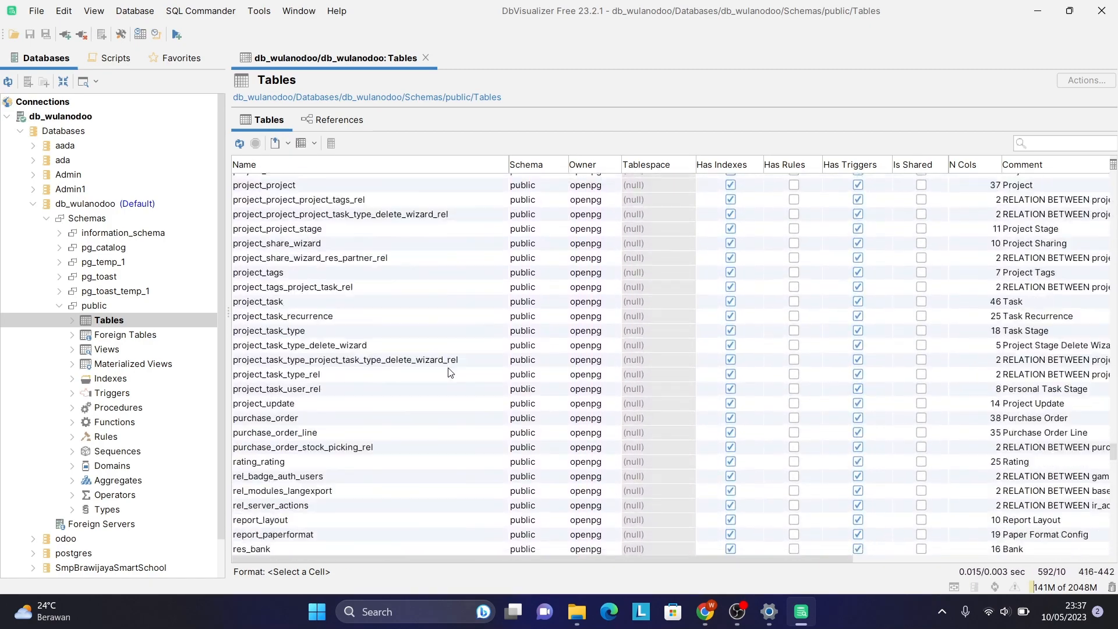
scroll(450, 372, down, 20)
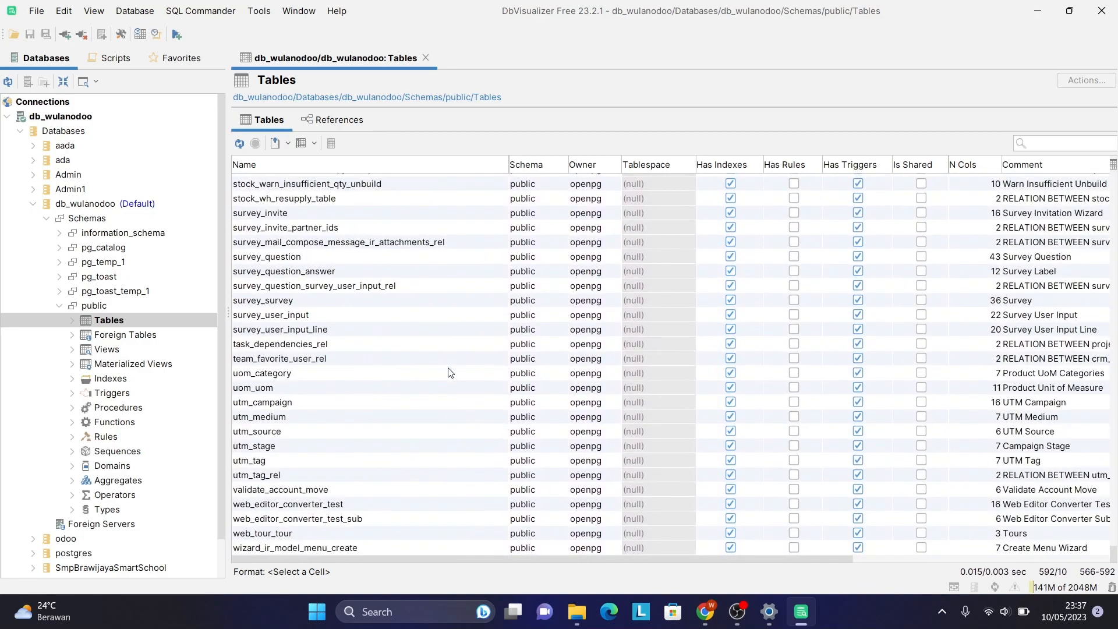
Scroll back up and sideways to review owner, index, column-count and comment details.
scroll(450, 373, up, 20)
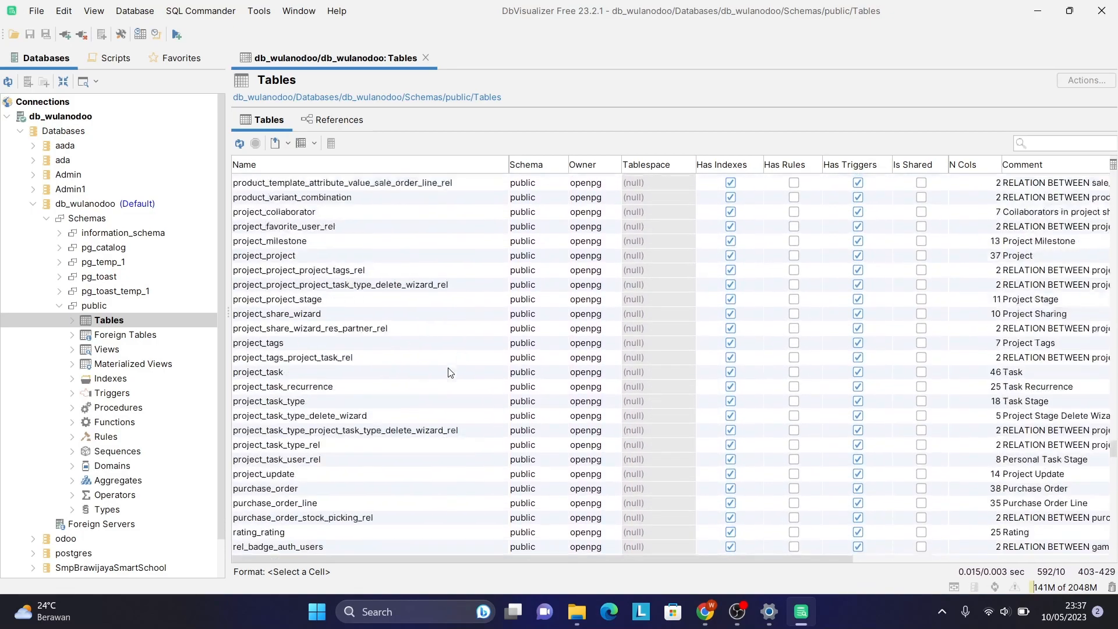
scroll(450, 372, up, 20)
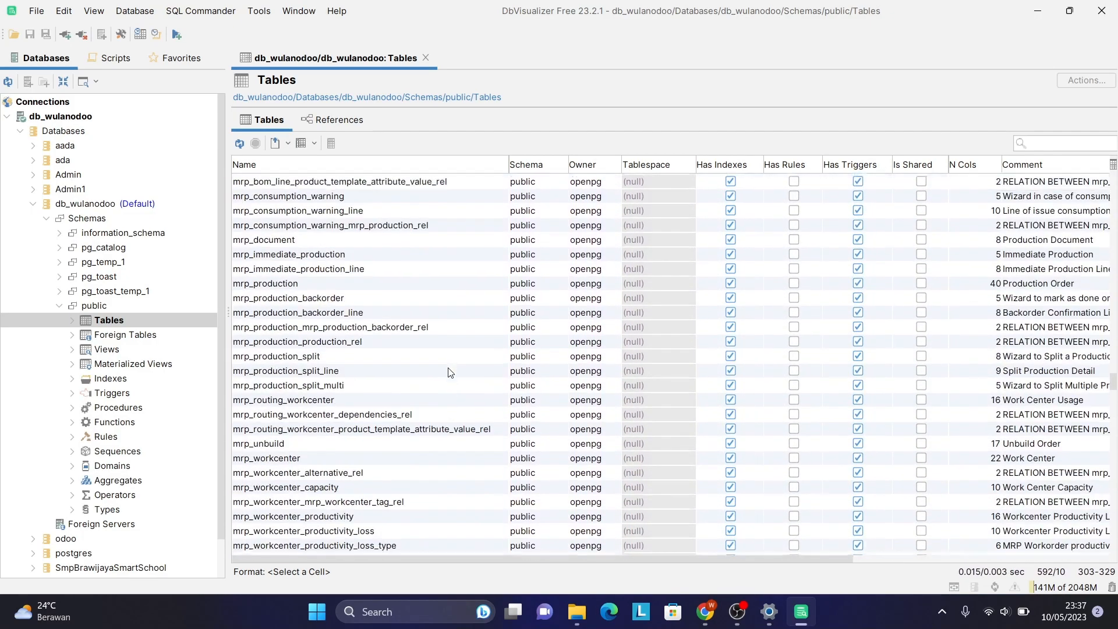
scroll(450, 372, up, 20)
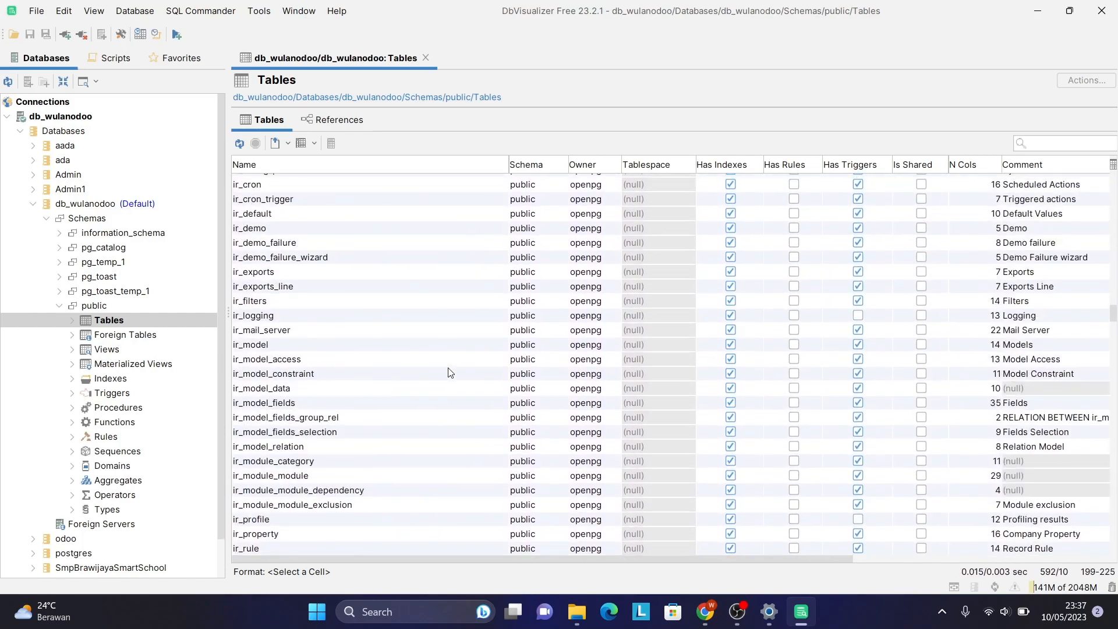
scroll(450, 372, up, 20)
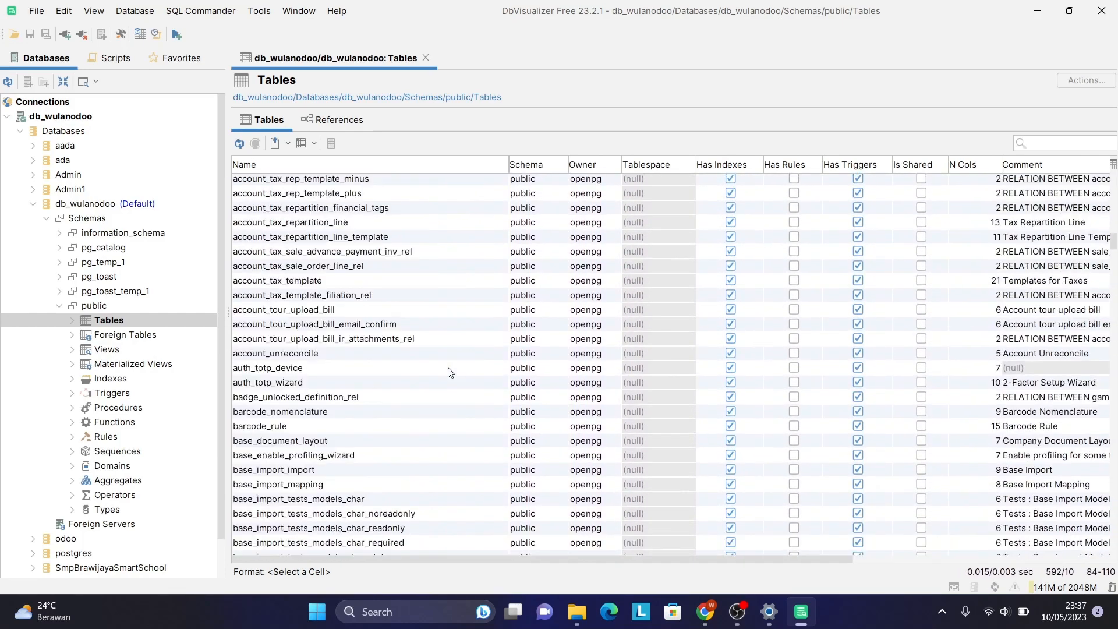
scroll(450, 373, up, 20)
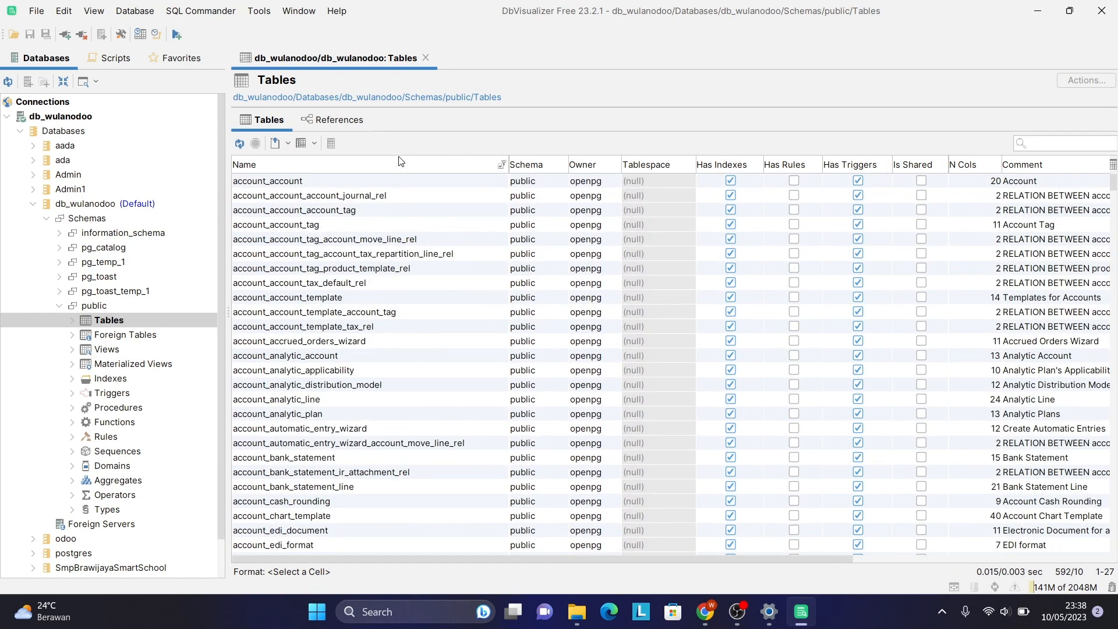
scroll(620, 334, right, 3)
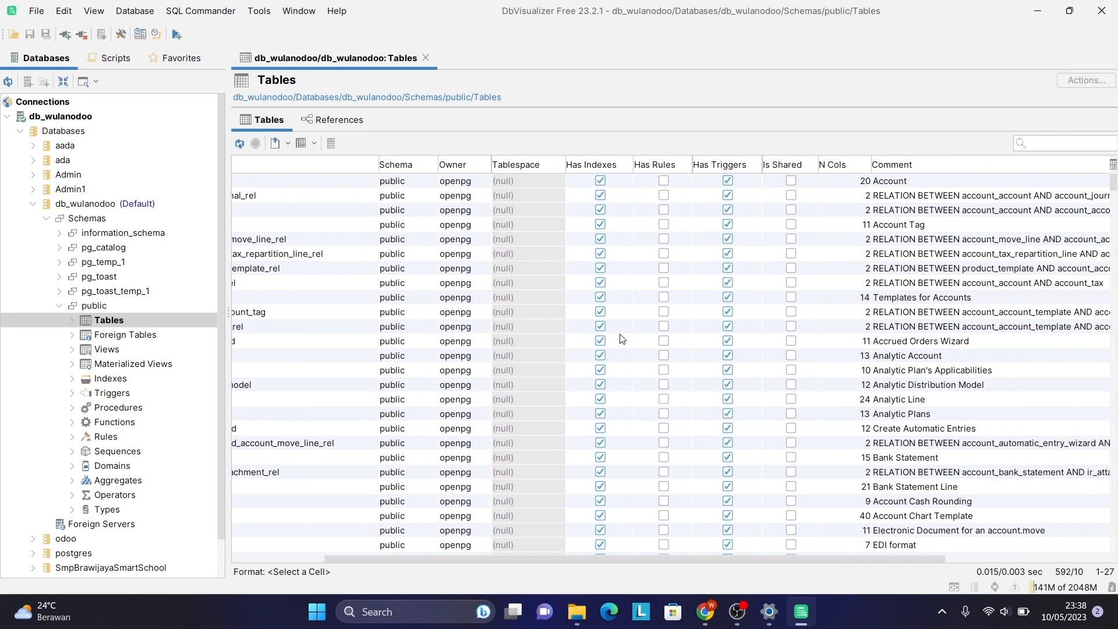
scroll(620, 338, right, 5)
scroll(622, 339, left, 8)
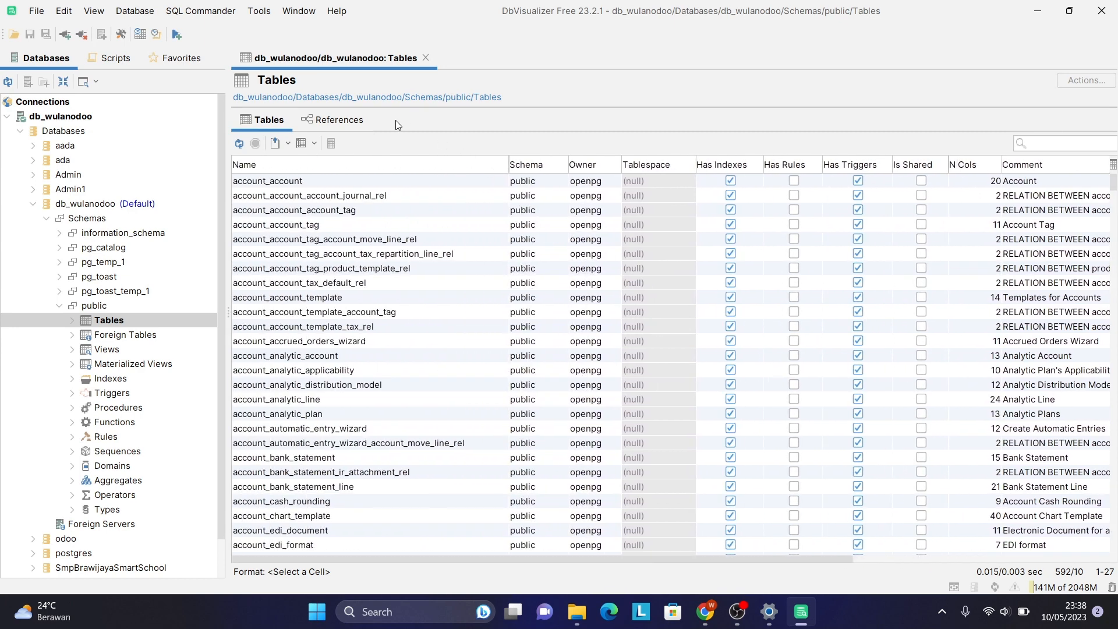
Show the References graph of 592 tables and 2338 references, zoomed in to mail_activity_type.
click(344, 121)
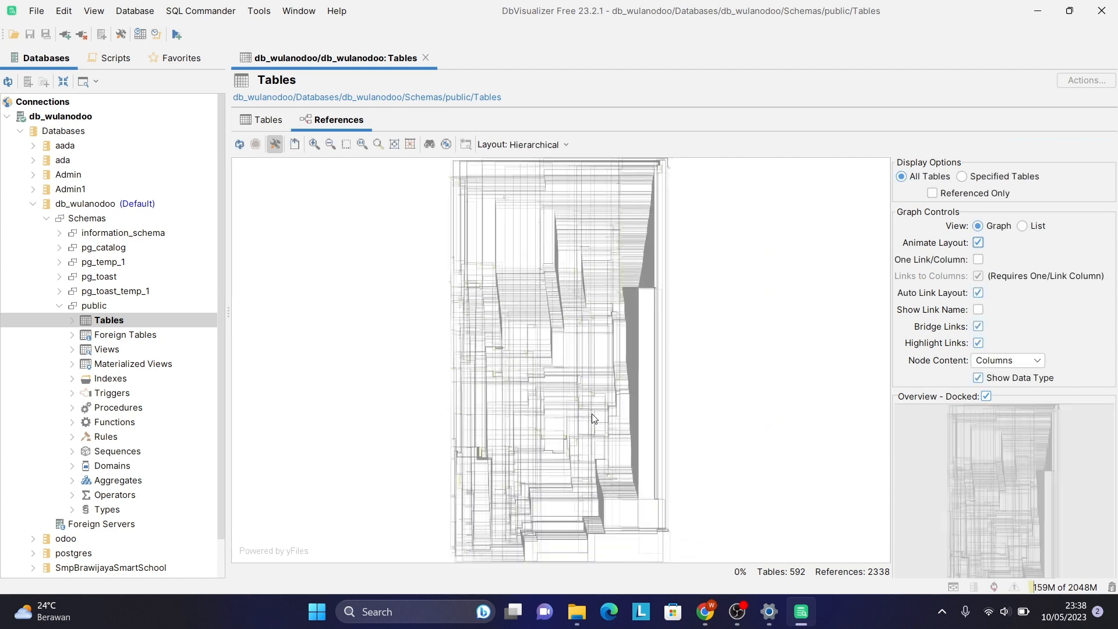
scroll(593, 418, up, 2)
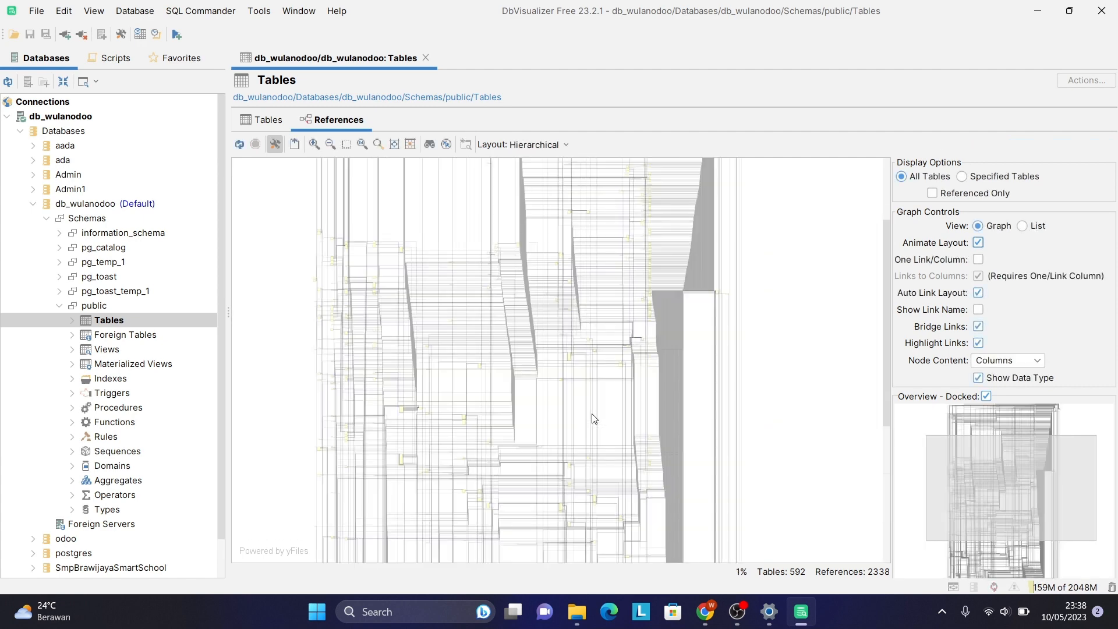
scroll(593, 418, up, 3)
scroll(593, 418, up, 8)
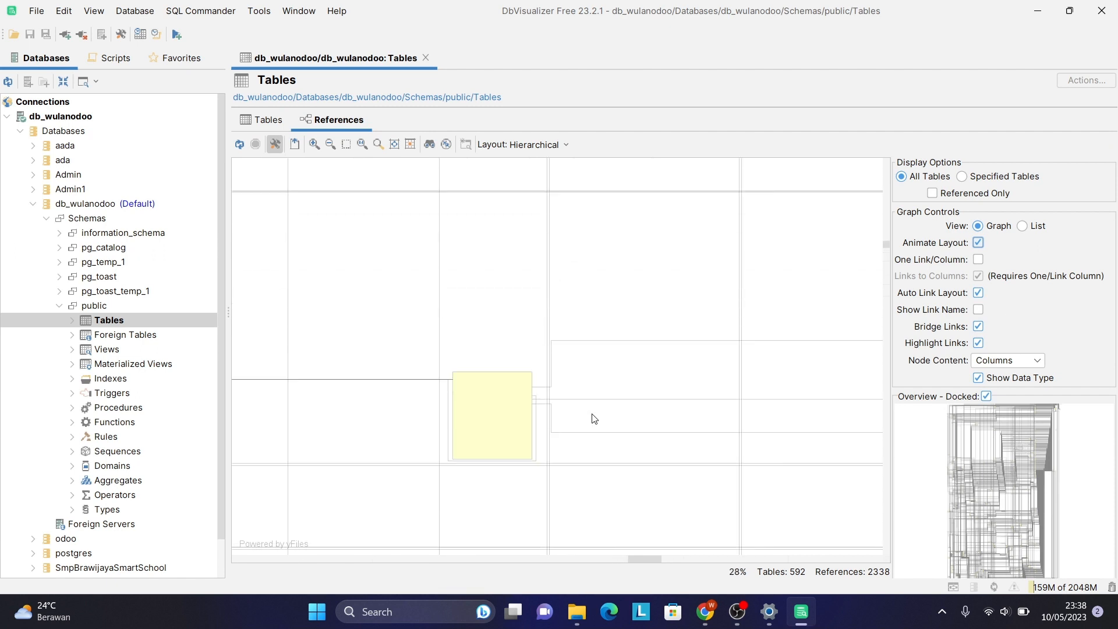
scroll(593, 418, up, 3)
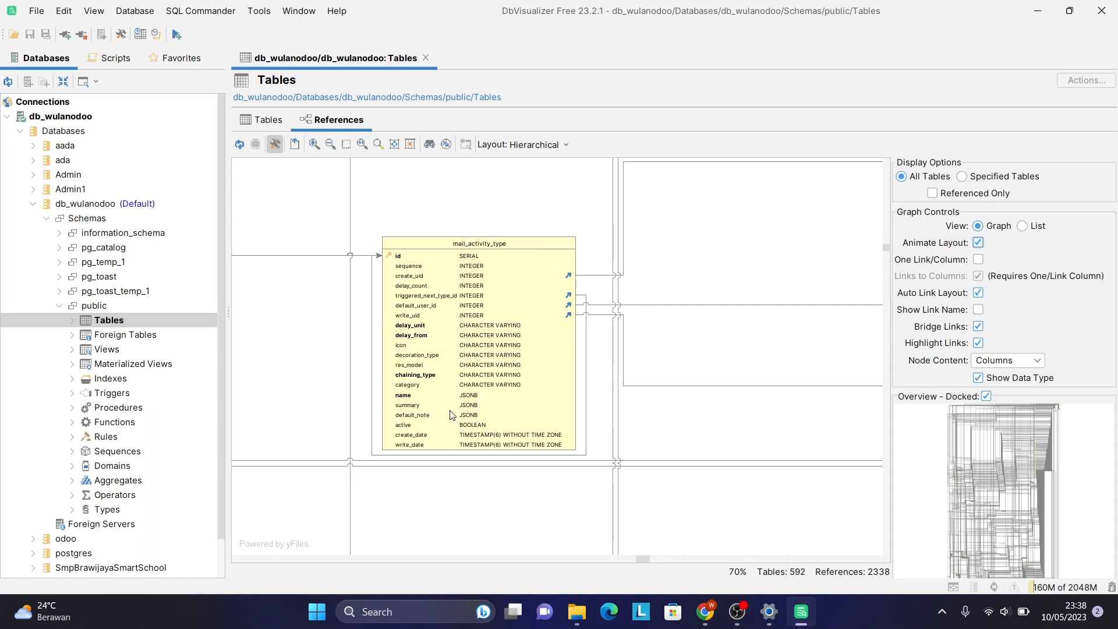
scroll(450, 415, left, 10)
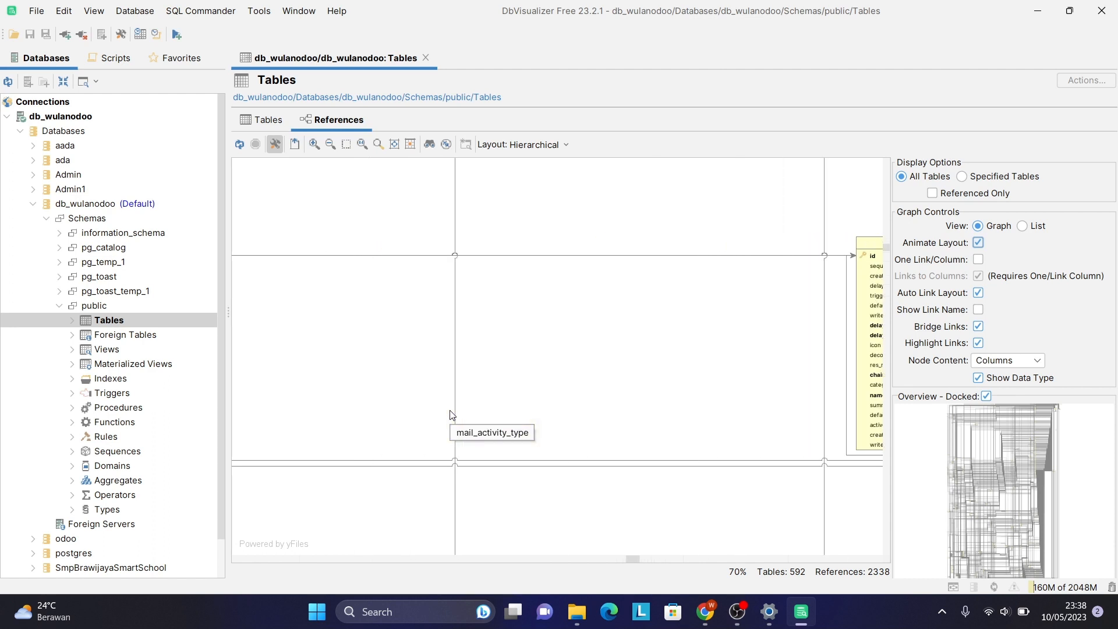
scroll(453, 415, left, 5)
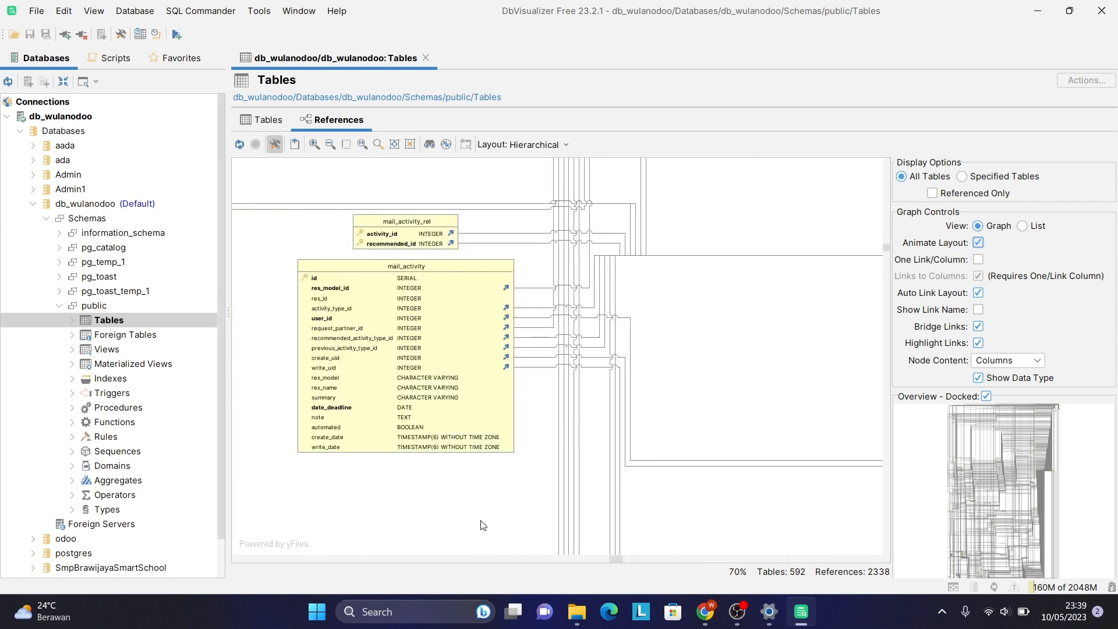
scroll(482, 523, down, 5)
scroll(481, 524, down, 6)
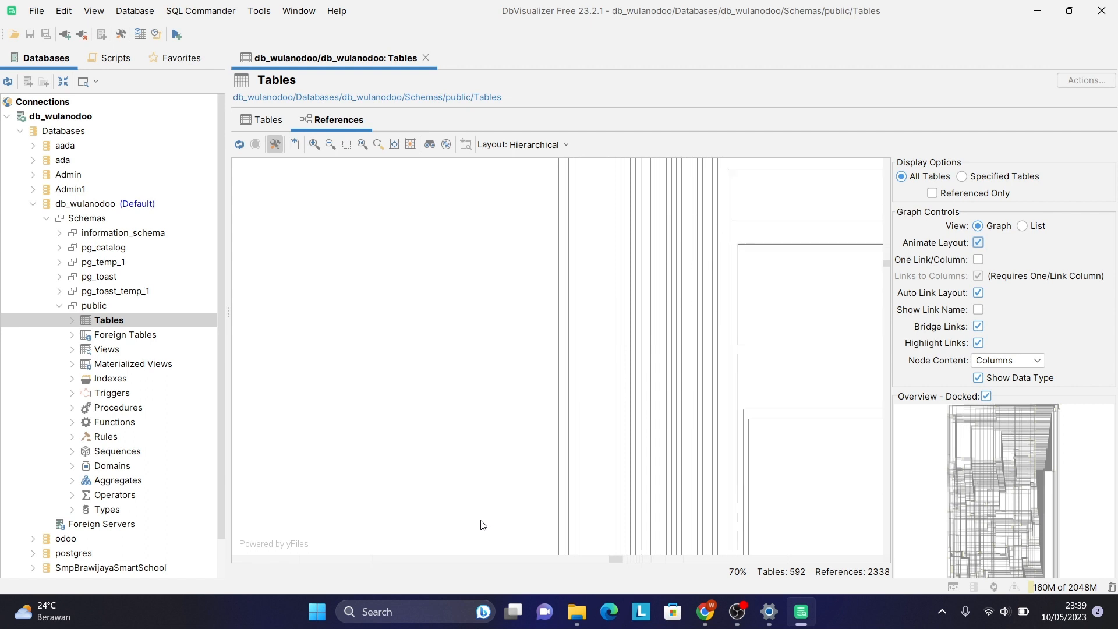
scroll(481, 524, down, 6)
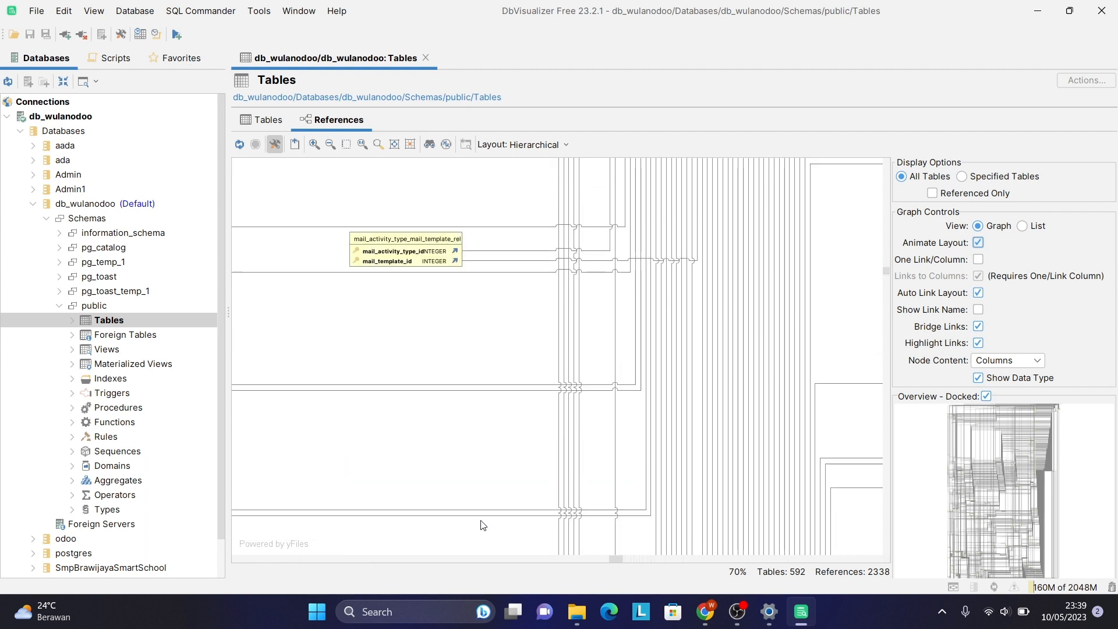
scroll(481, 525, up, 6)
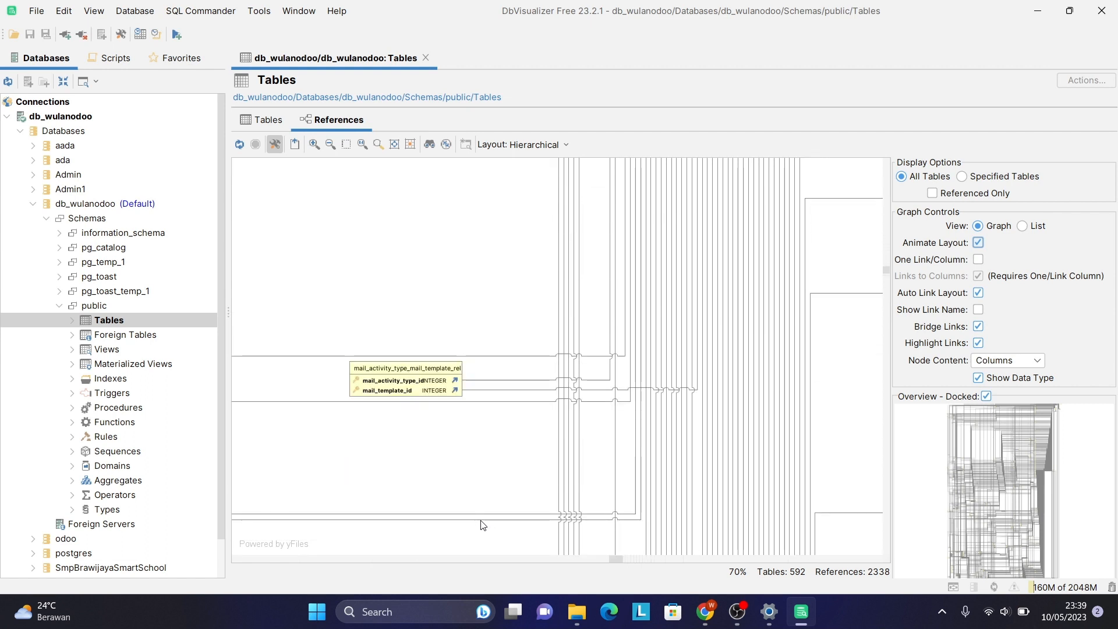
scroll(482, 524, up, 6)
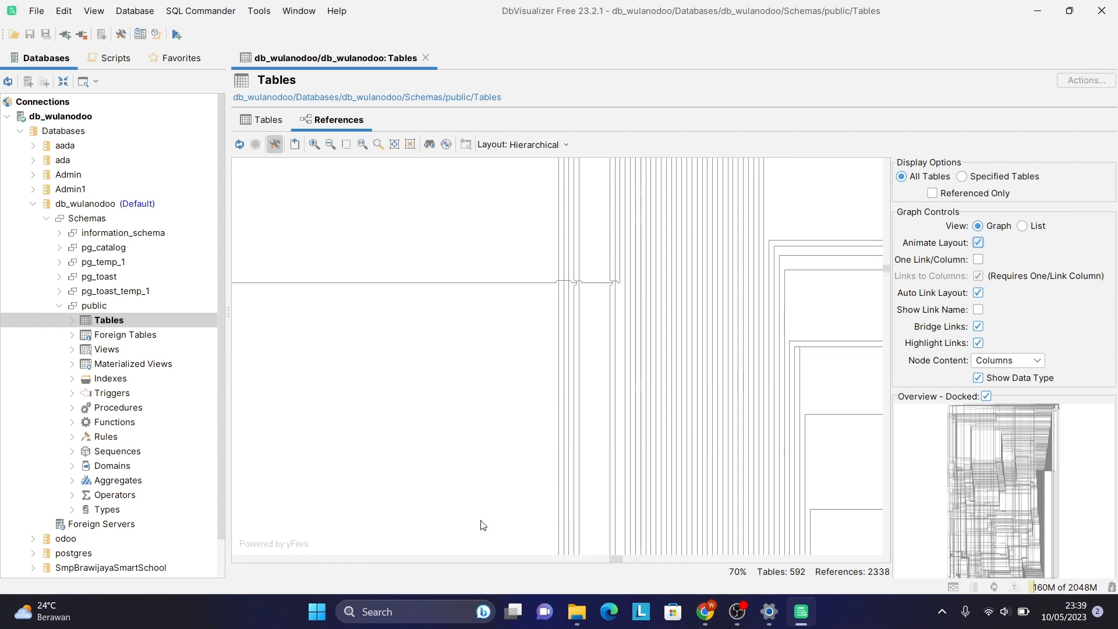
scroll(482, 524, down, 8)
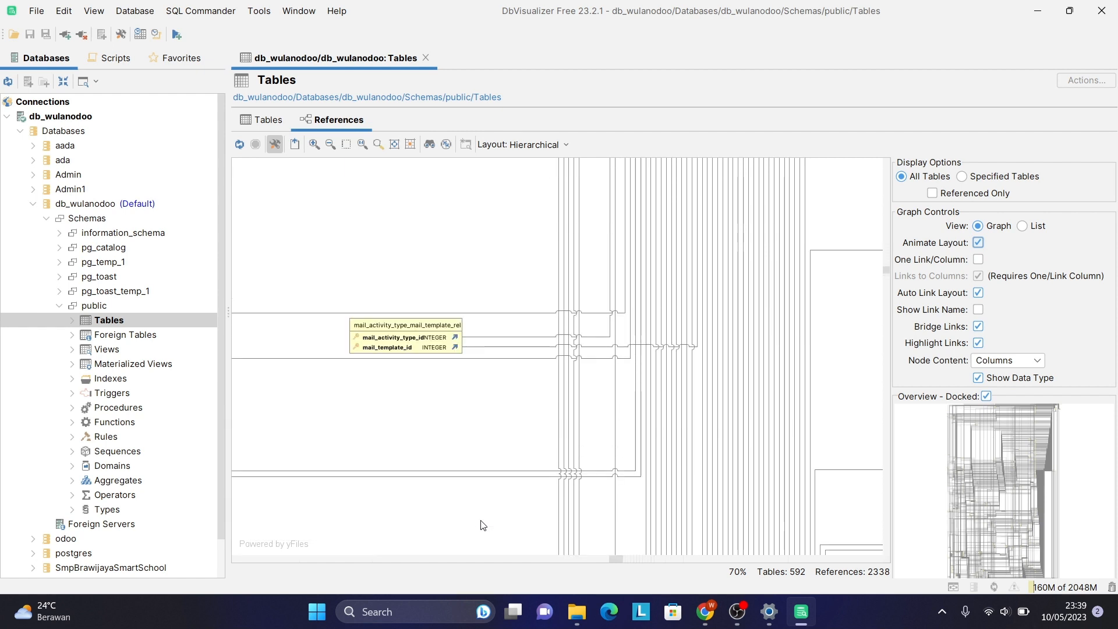
scroll(481, 525, right, 5)
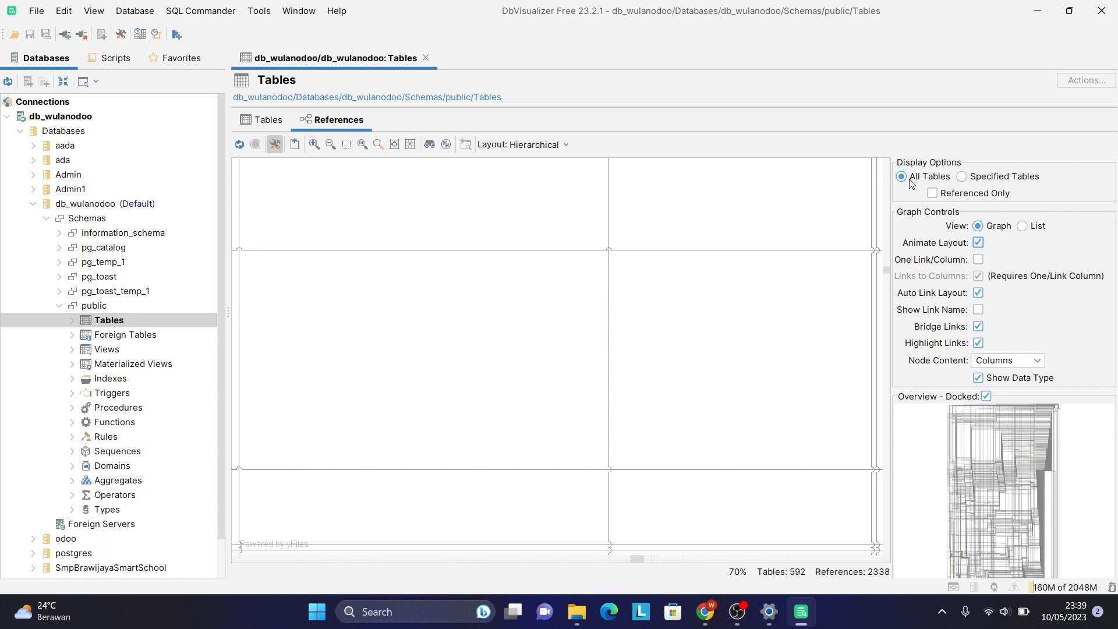
Switch Display Options to Specified Tables and pick pos_bill from the All Tables list.
click(965, 182)
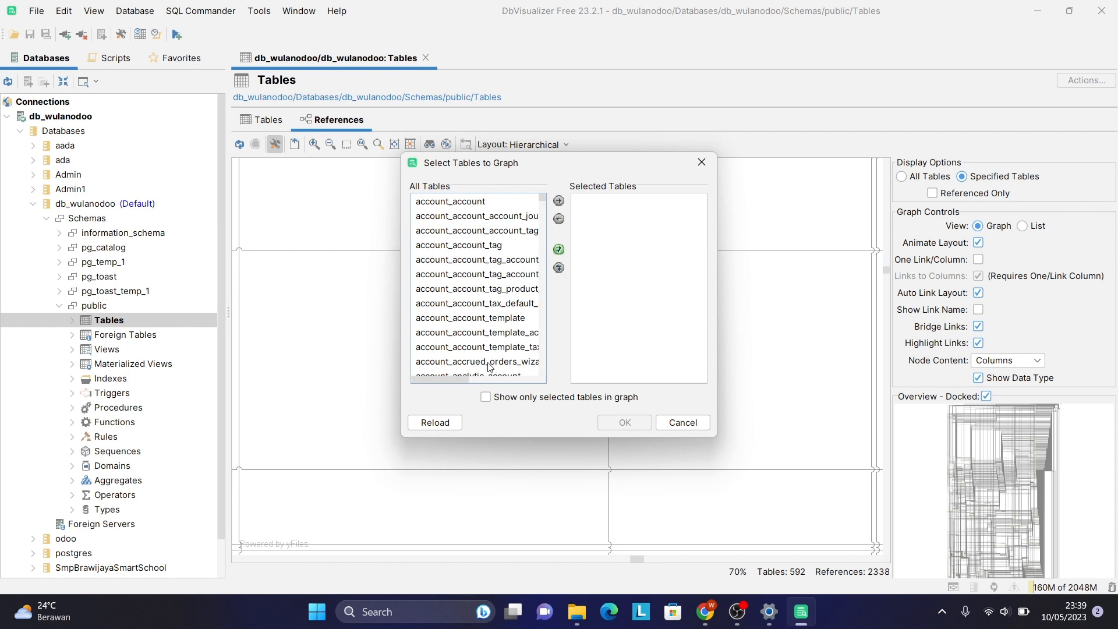
scroll(488, 369, down, 20)
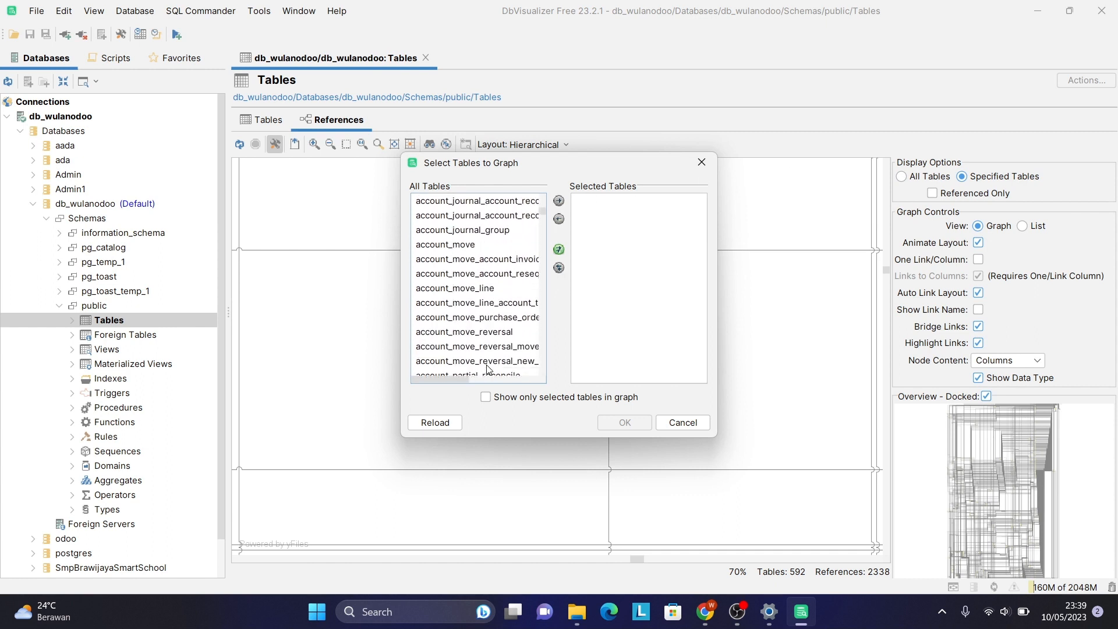
scroll(488, 368, down, 20)
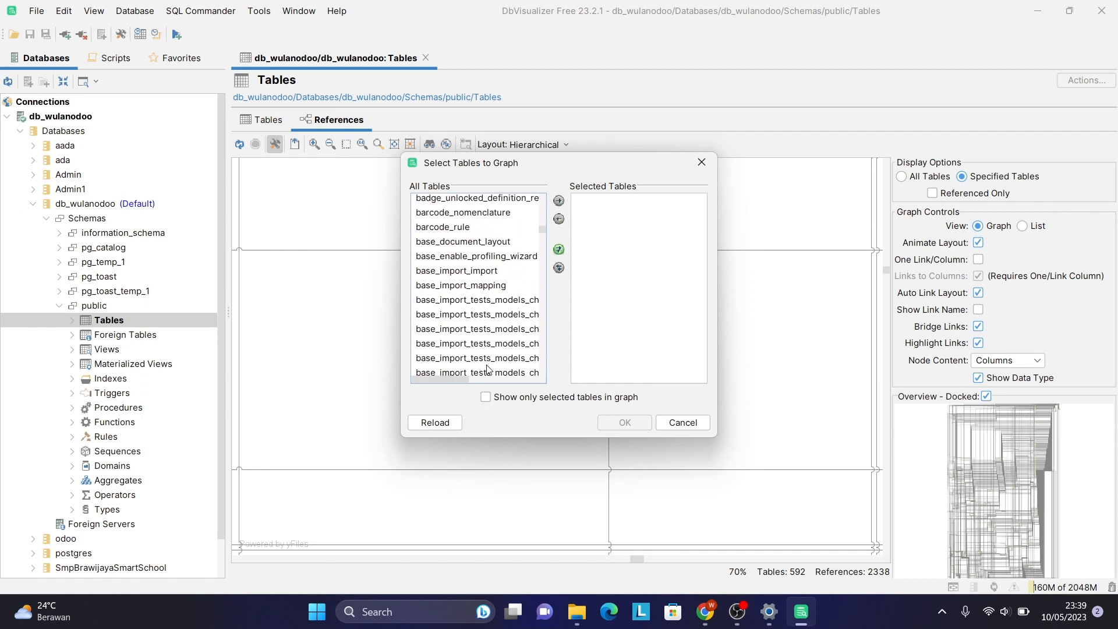
scroll(488, 369, down, 20)
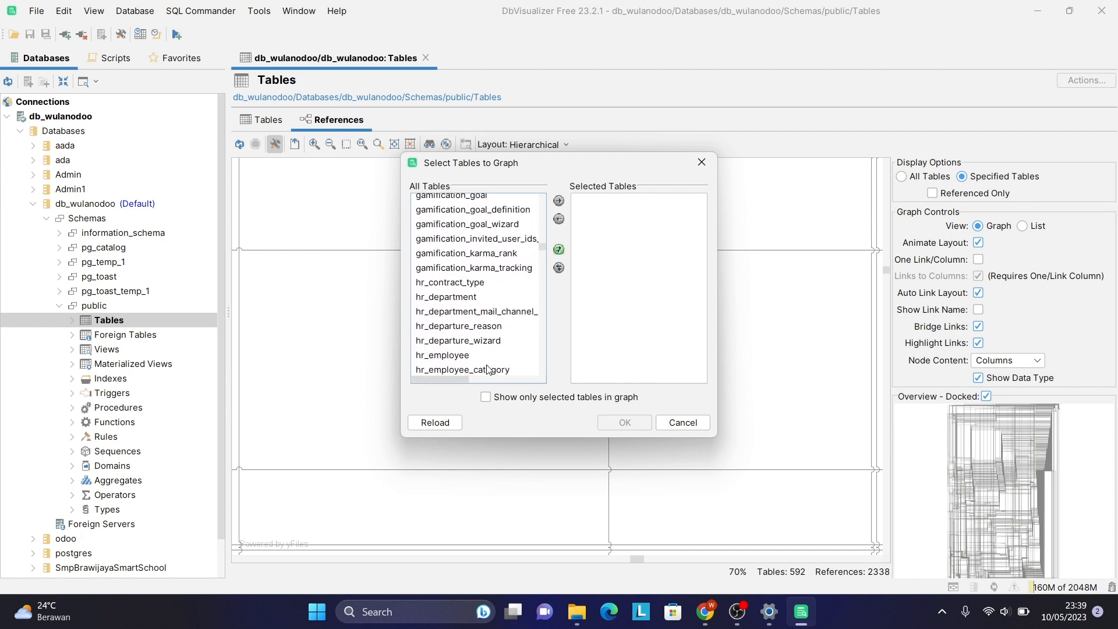
scroll(488, 368, down, 20)
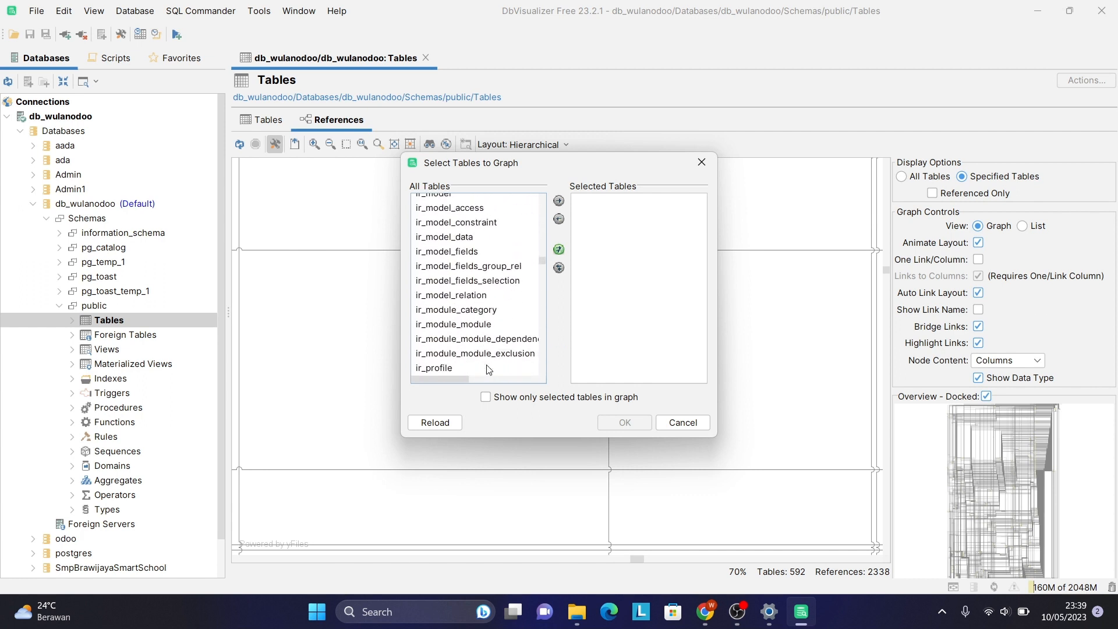
scroll(488, 368, down, 20)
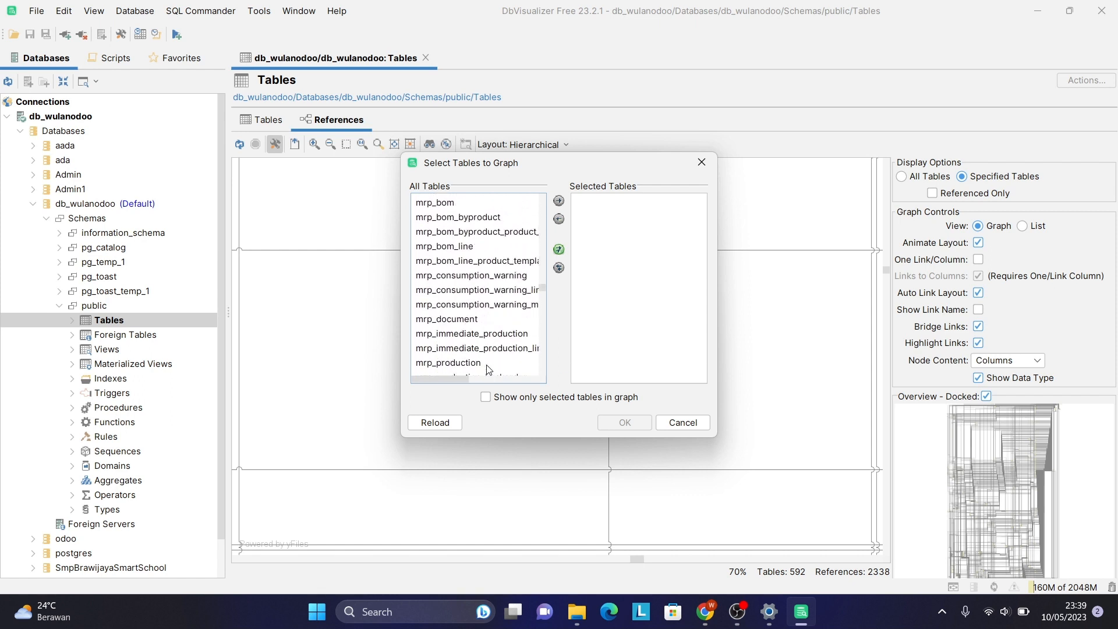
scroll(488, 368, down, 20)
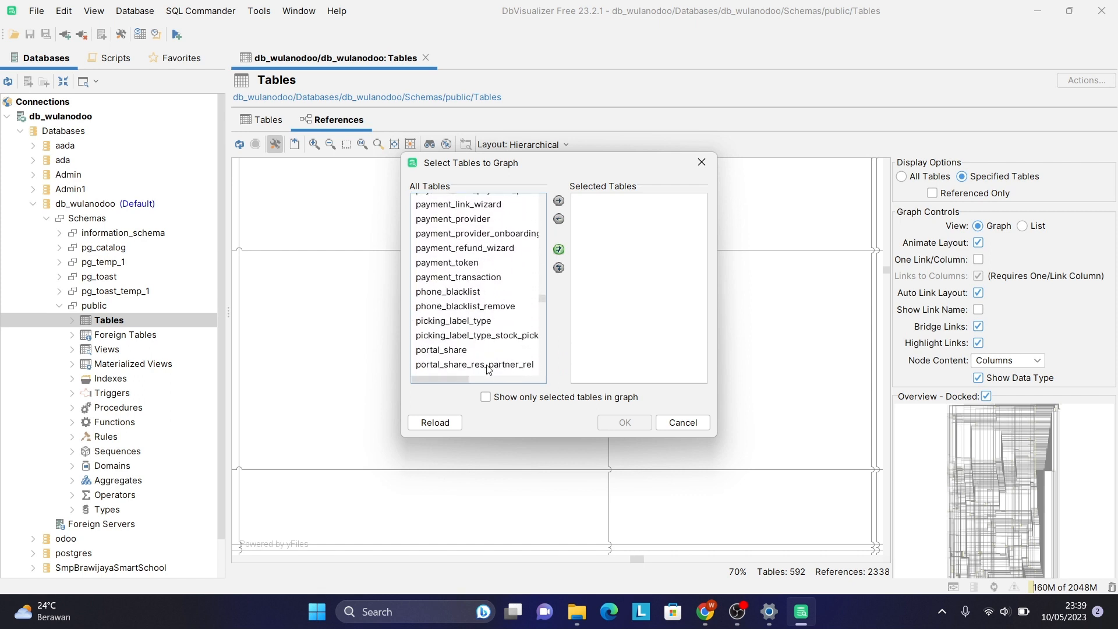
scroll(488, 368, down, 5)
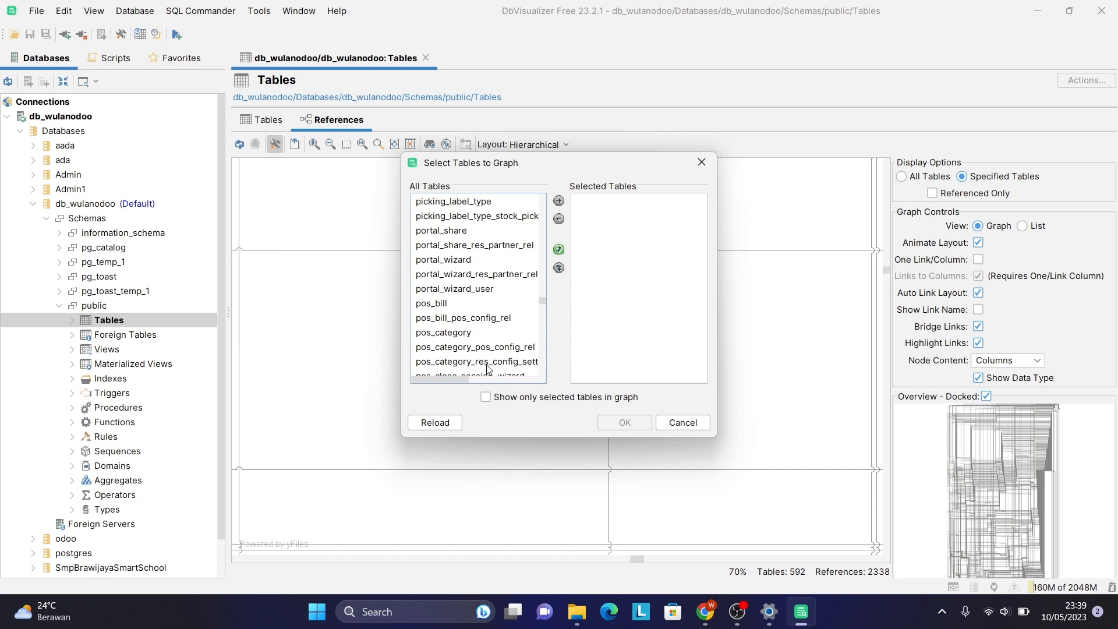
click(441, 304)
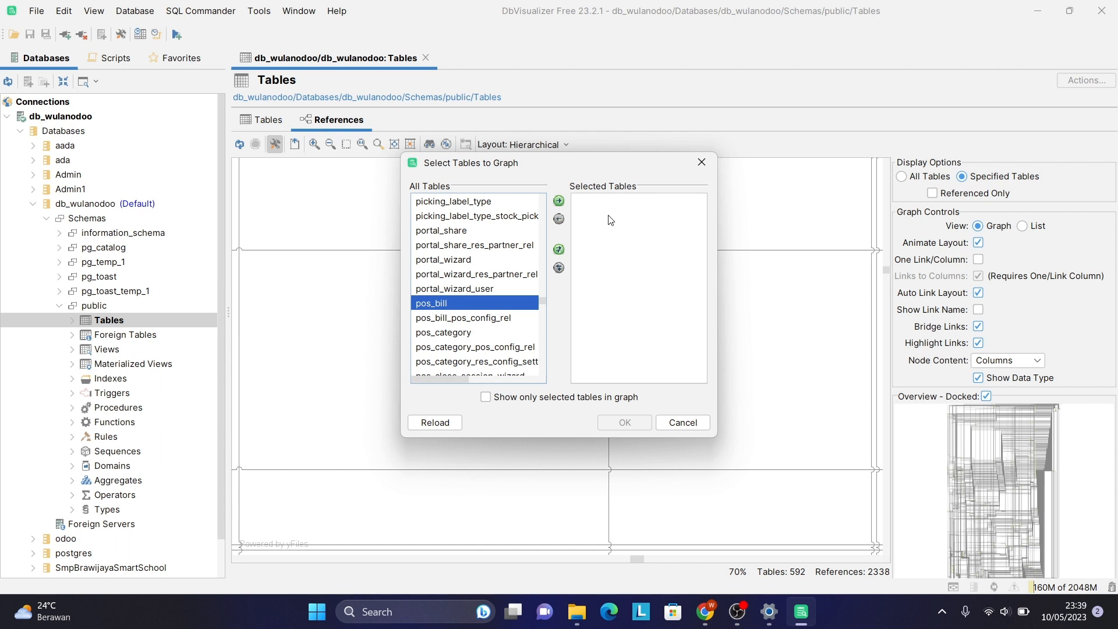
Add pos_bill through pos_details_wizard, including the pos_category and pos_config tables, to Selected Tables.
click(559, 201)
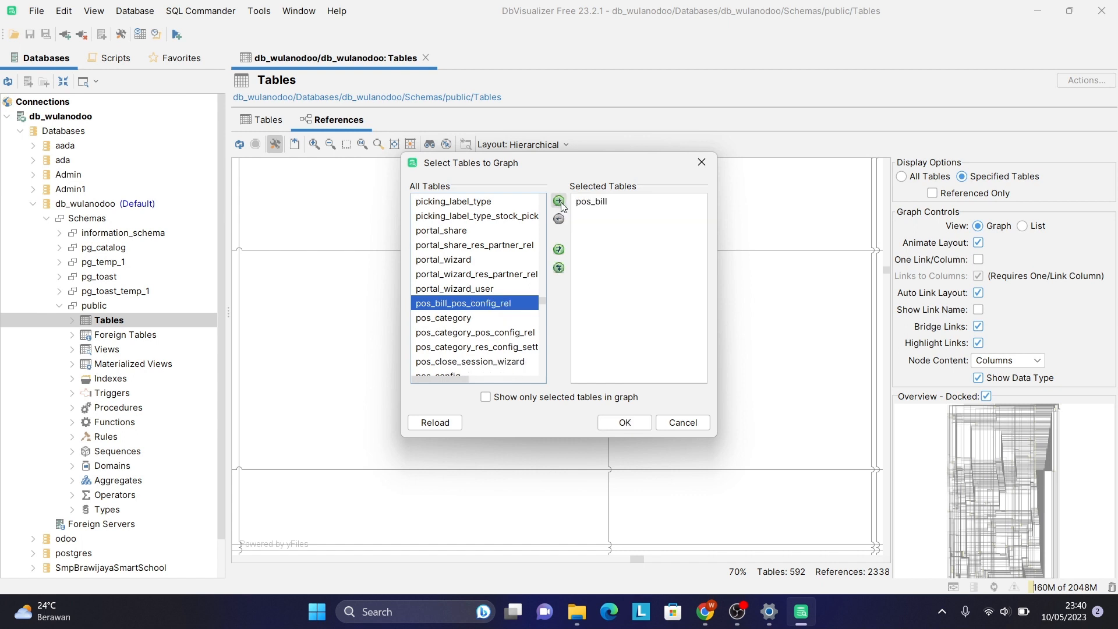
click(558, 202)
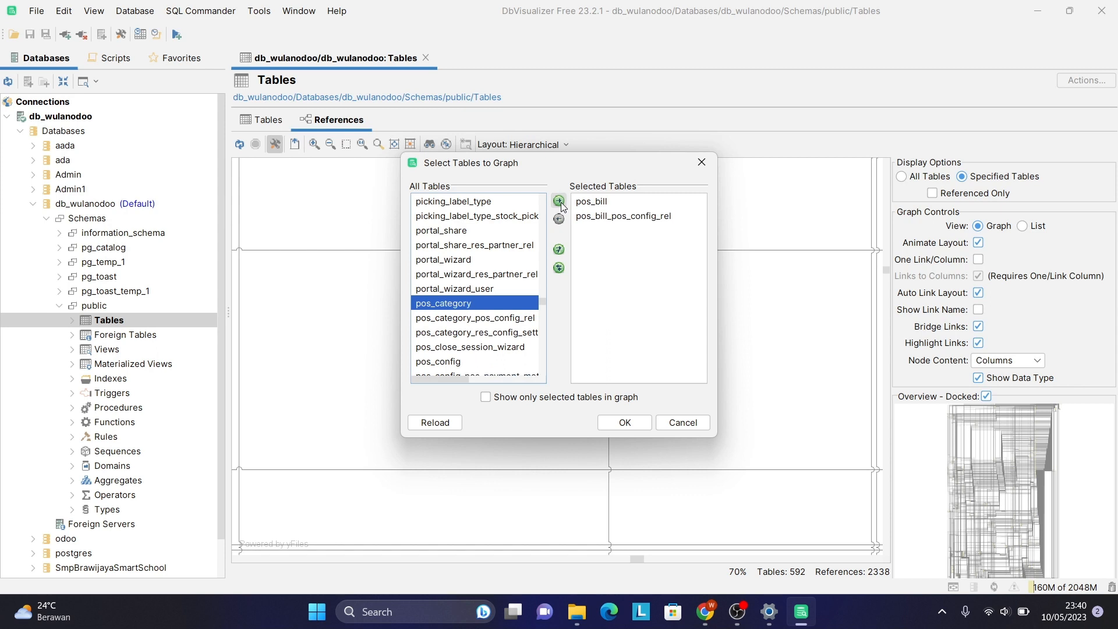
click(558, 201)
click(559, 202)
click(559, 202)
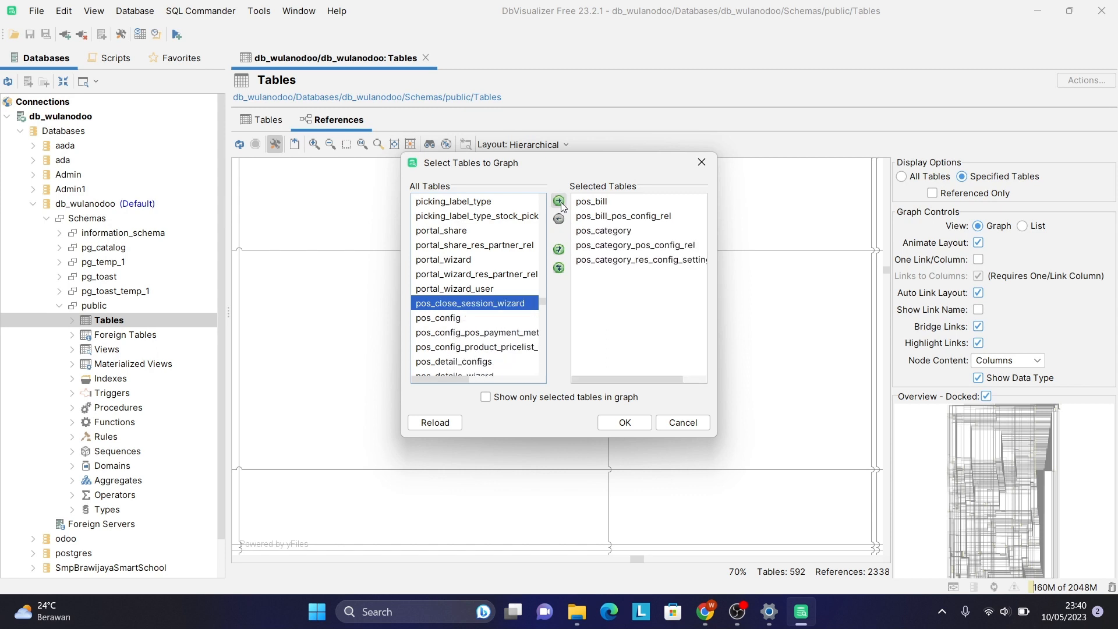
click(559, 201)
click(559, 201)
click(559, 201)
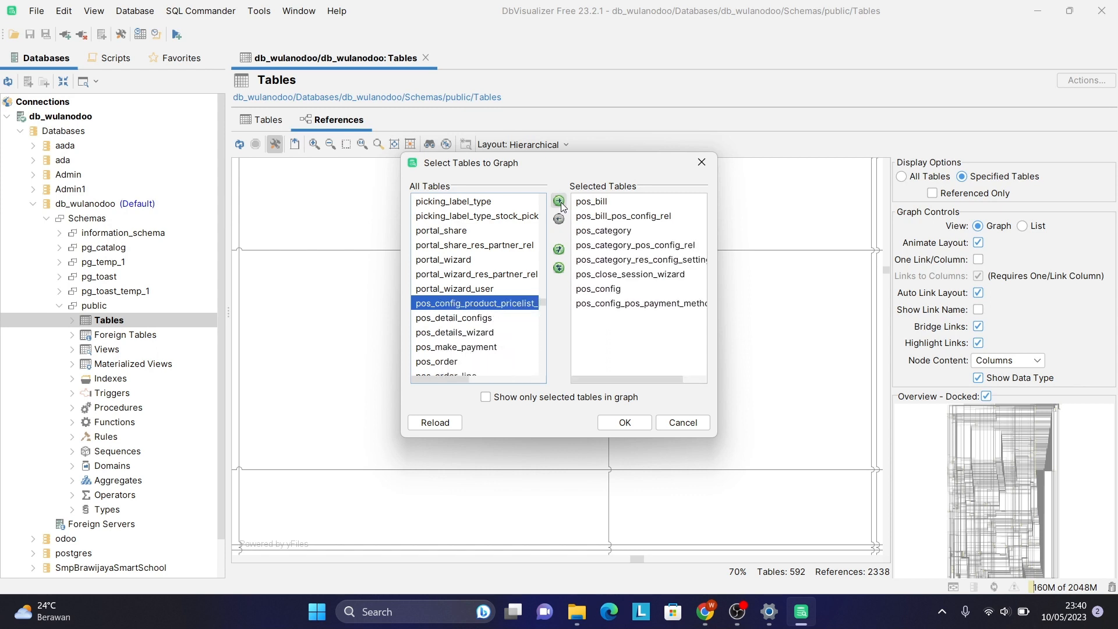
click(559, 202)
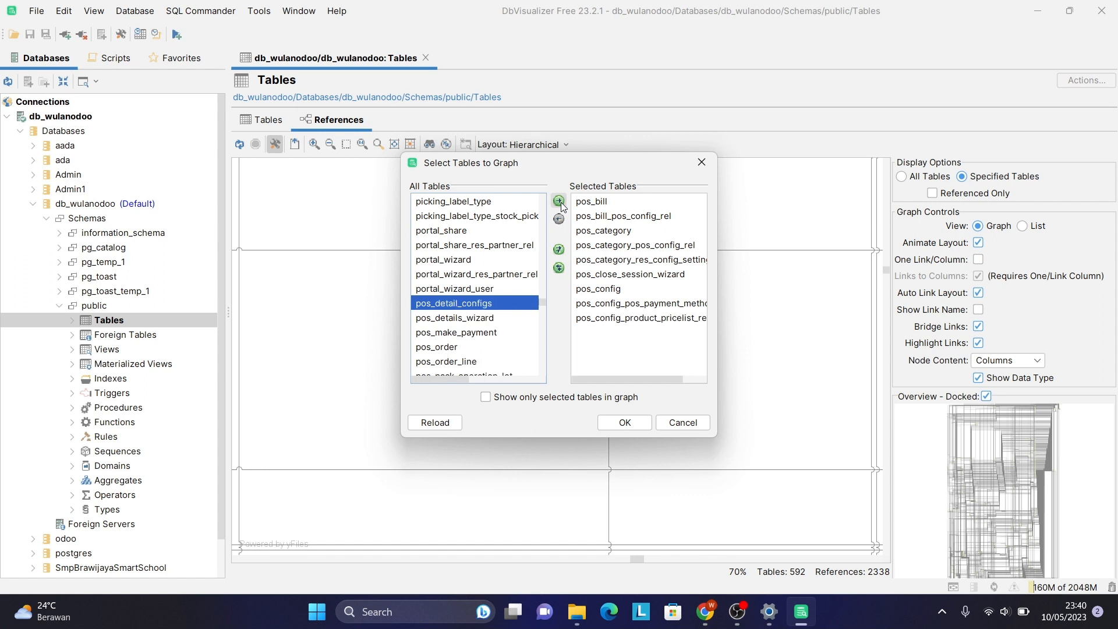
click(559, 201)
click(559, 201)
Add pos_make_payment, pos_order, pos_order_line, pos_payment, pos_payment_method and the pos_session tables.
click(560, 202)
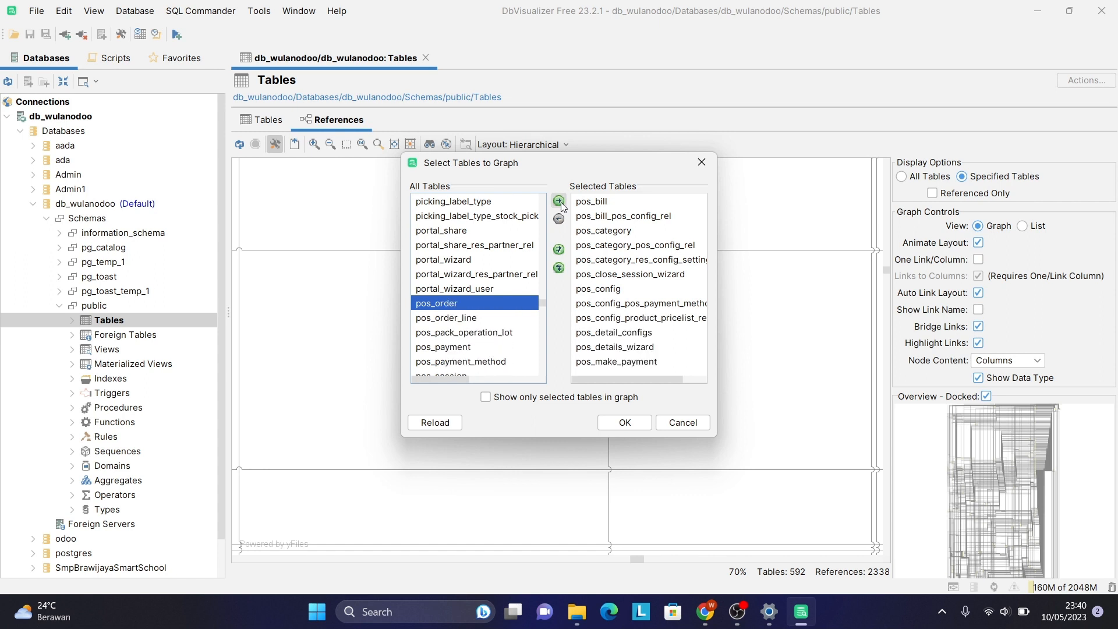
click(560, 202)
click(560, 202)
click(560, 202)
click(560, 202)
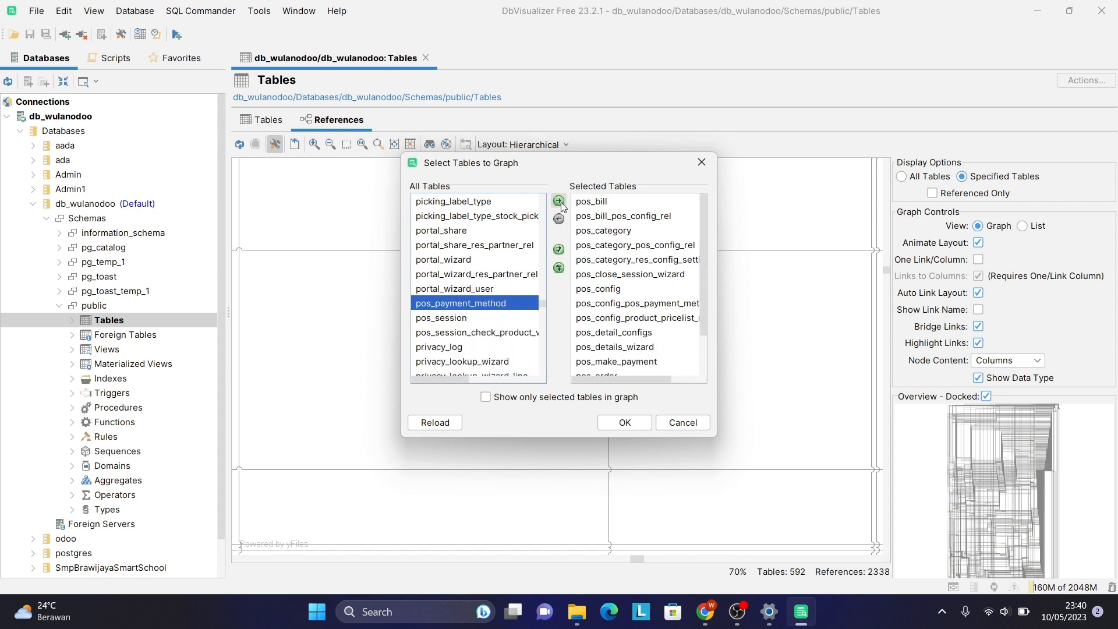
click(560, 202)
click(560, 202)
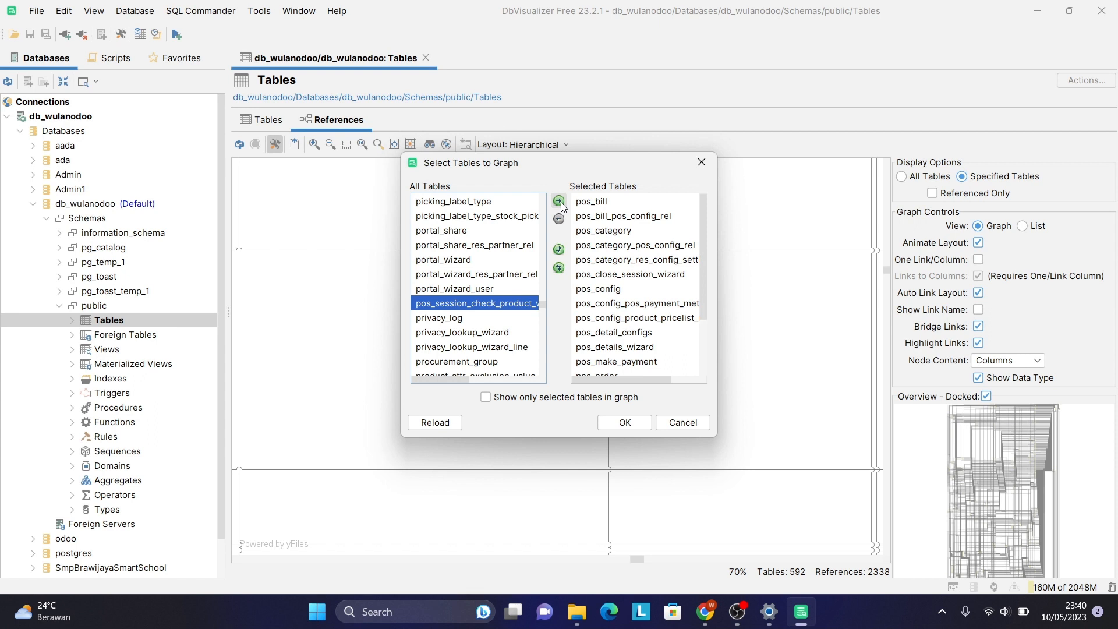
click(560, 202)
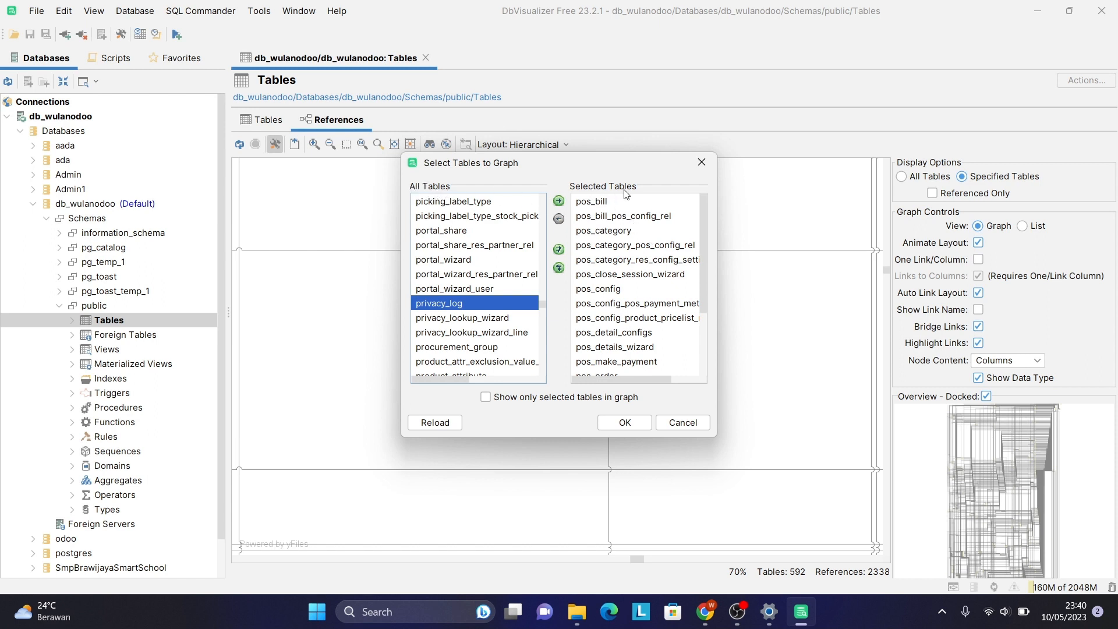
Apply the table selection and zoom into the redrawn graph of 48 tables and 103 references.
click(634, 425)
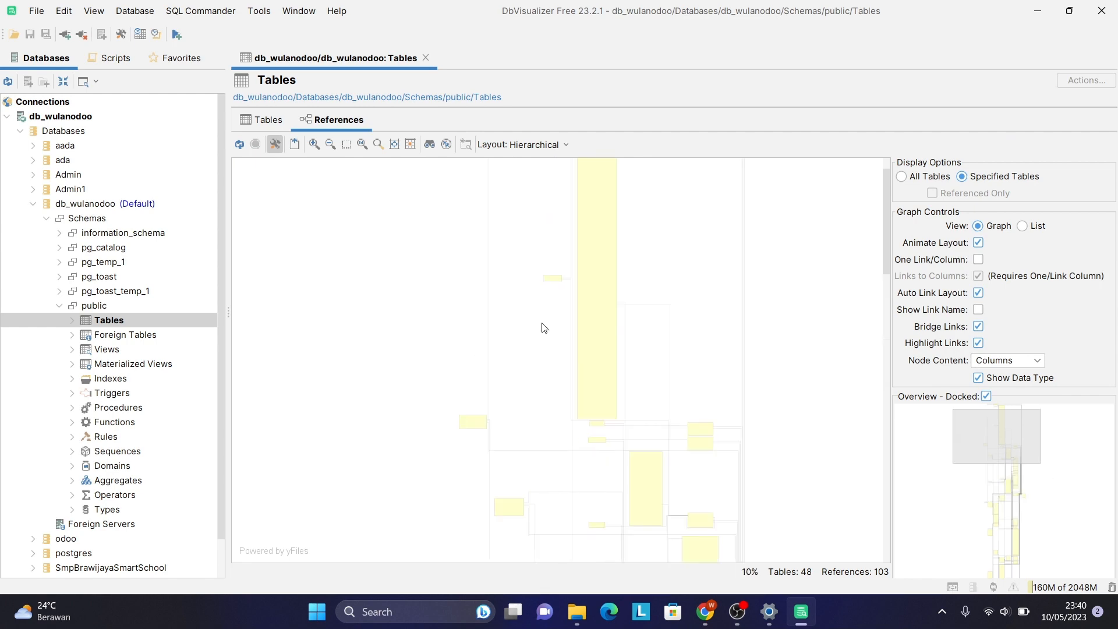
scroll(599, 370, up, 5)
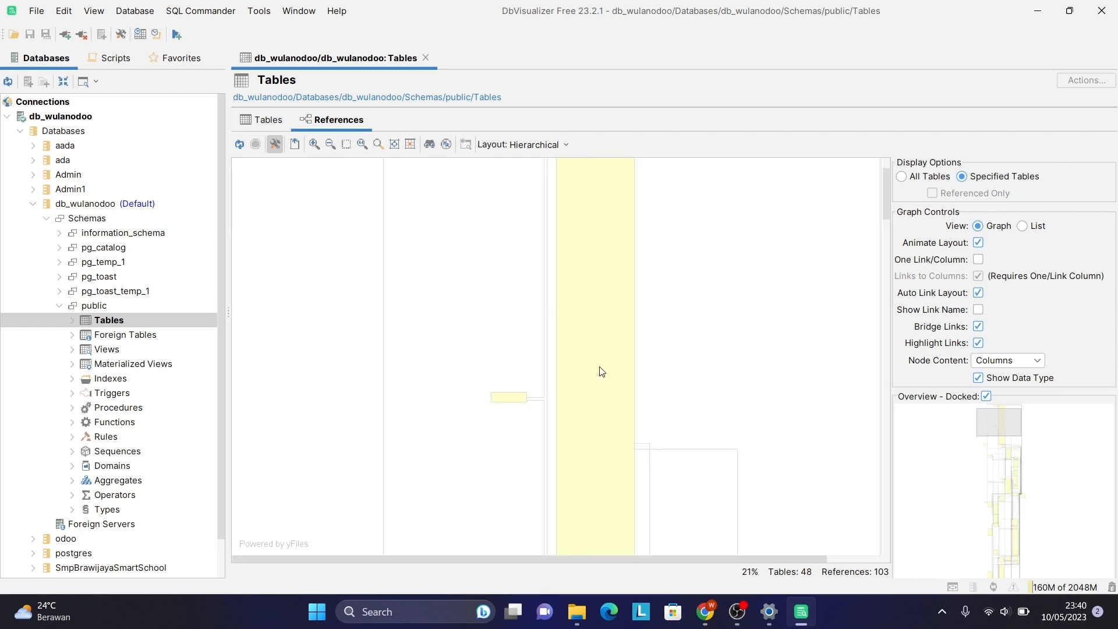
scroll(600, 370, up, 6)
scroll(600, 369, up, 4)
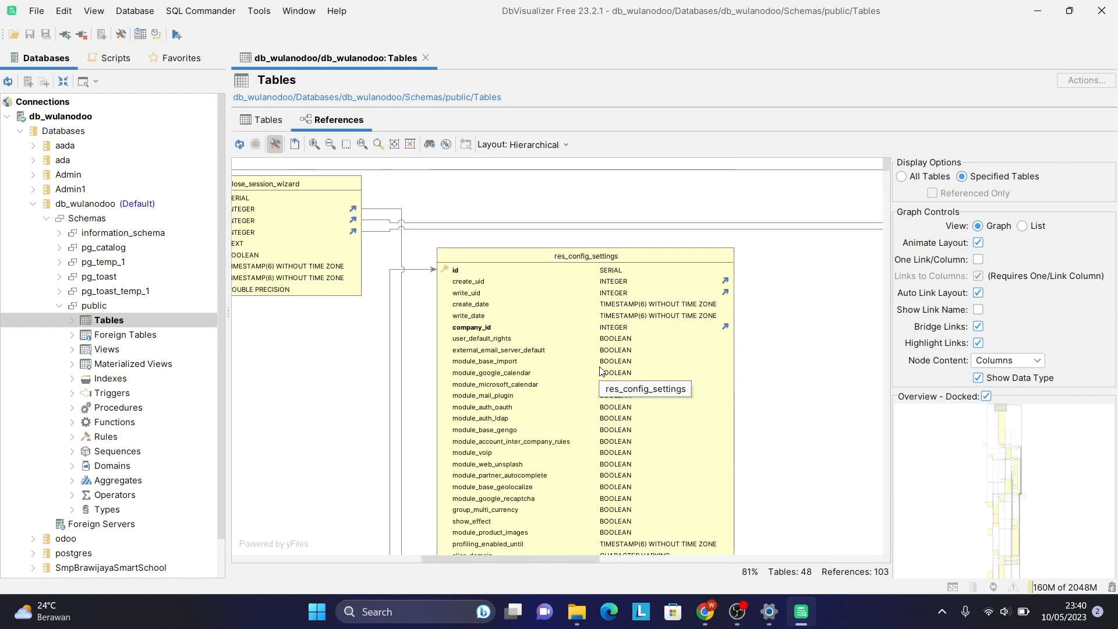
scroll(601, 370, left, 4)
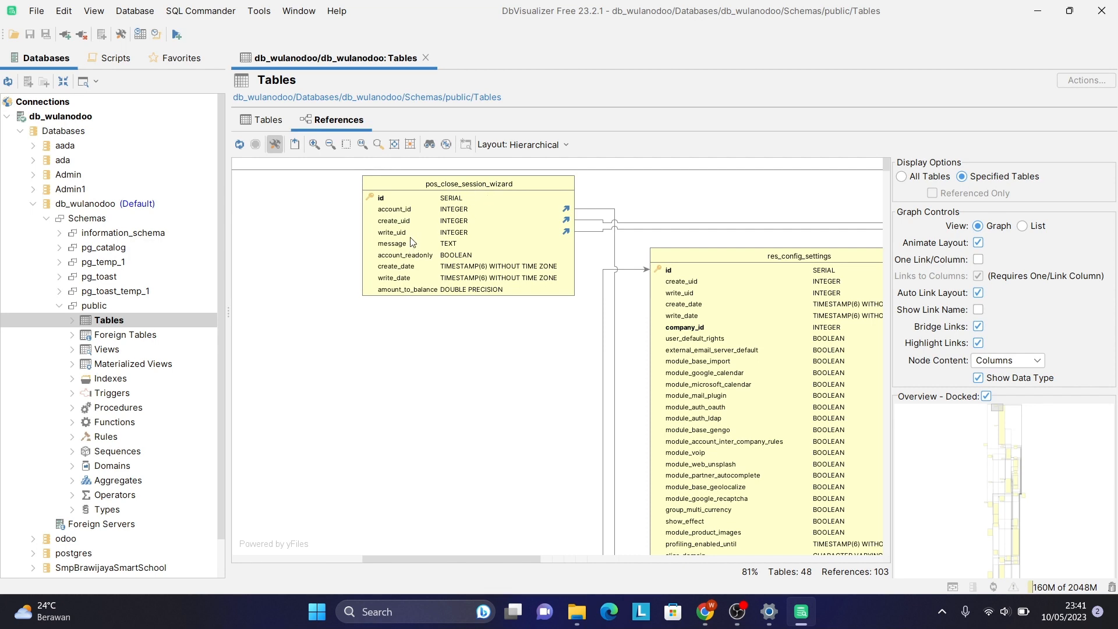
scroll(684, 432, up, 4)
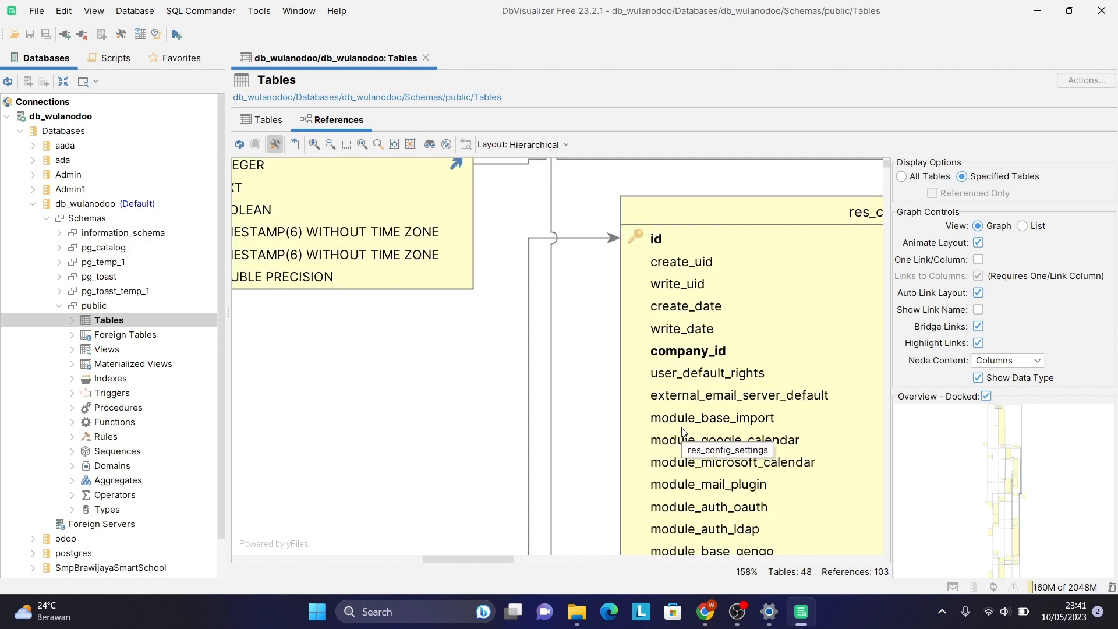
scroll(684, 432, down, 4)
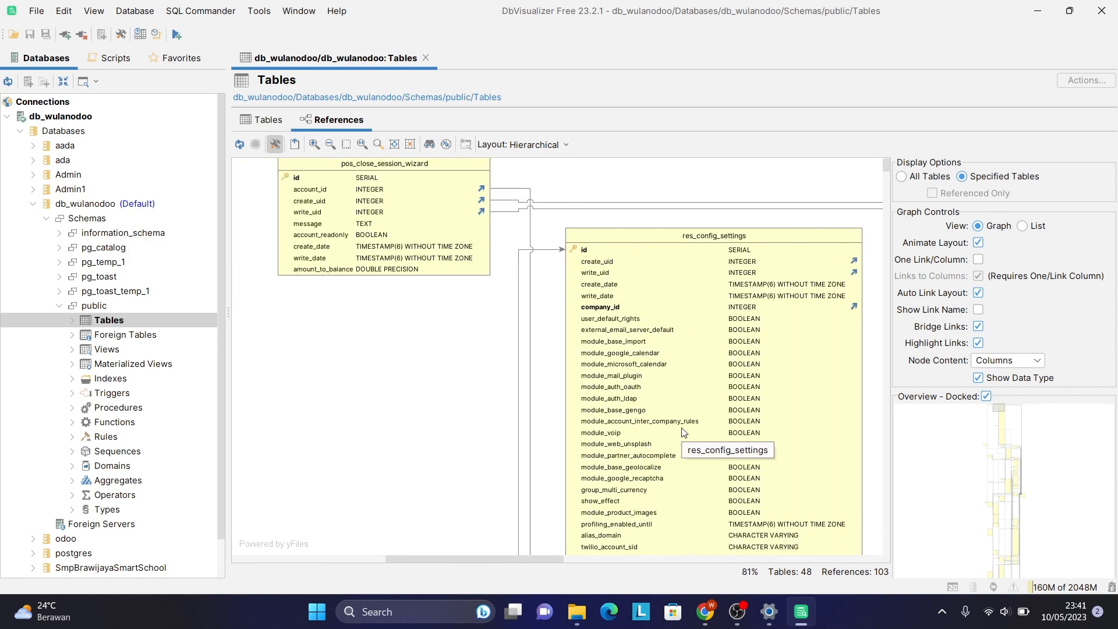
scroll(684, 432, right, 3)
scroll(684, 432, down, 10)
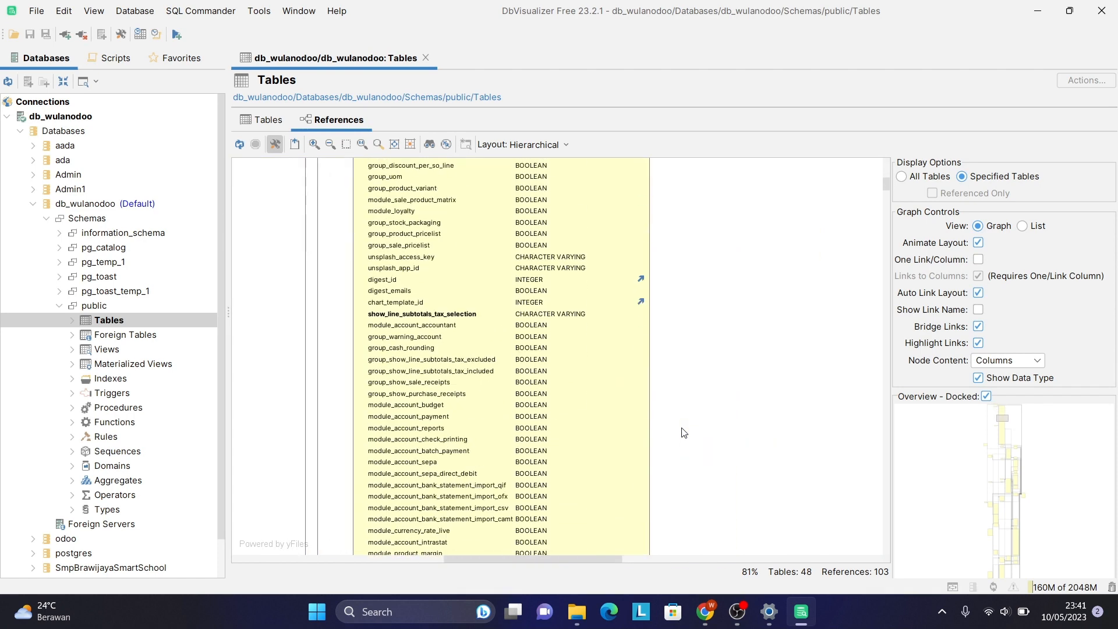
scroll(684, 432, left, 3)
scroll(684, 432, up, 3)
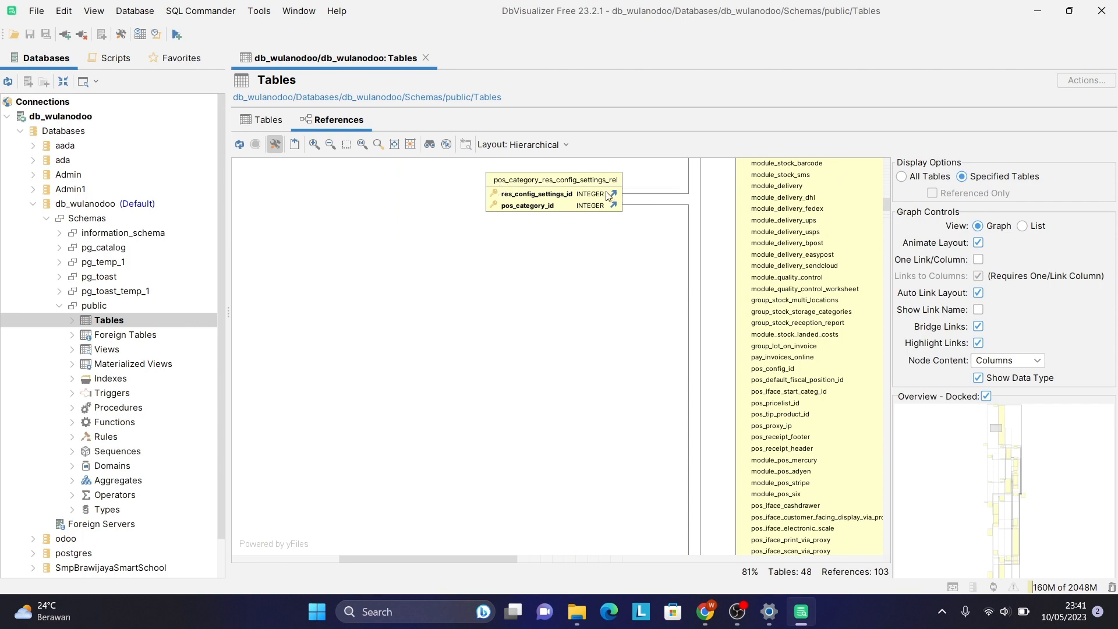
scroll(608, 196, up, 6)
scroll(608, 198, up, 5)
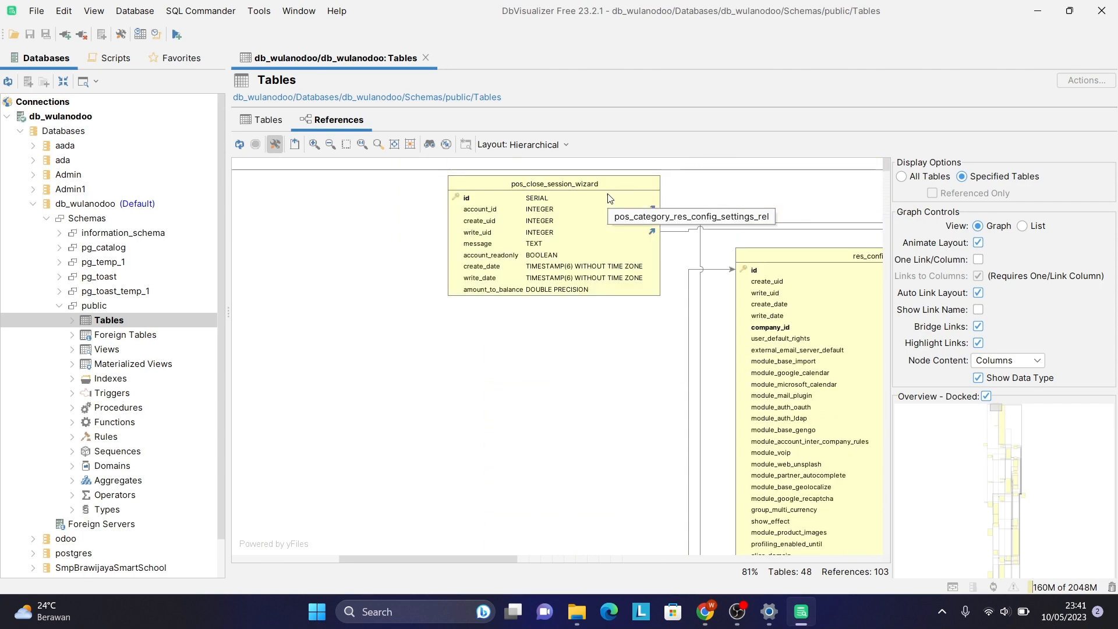
scroll(608, 198, right, 2)
scroll(609, 198, down, 10)
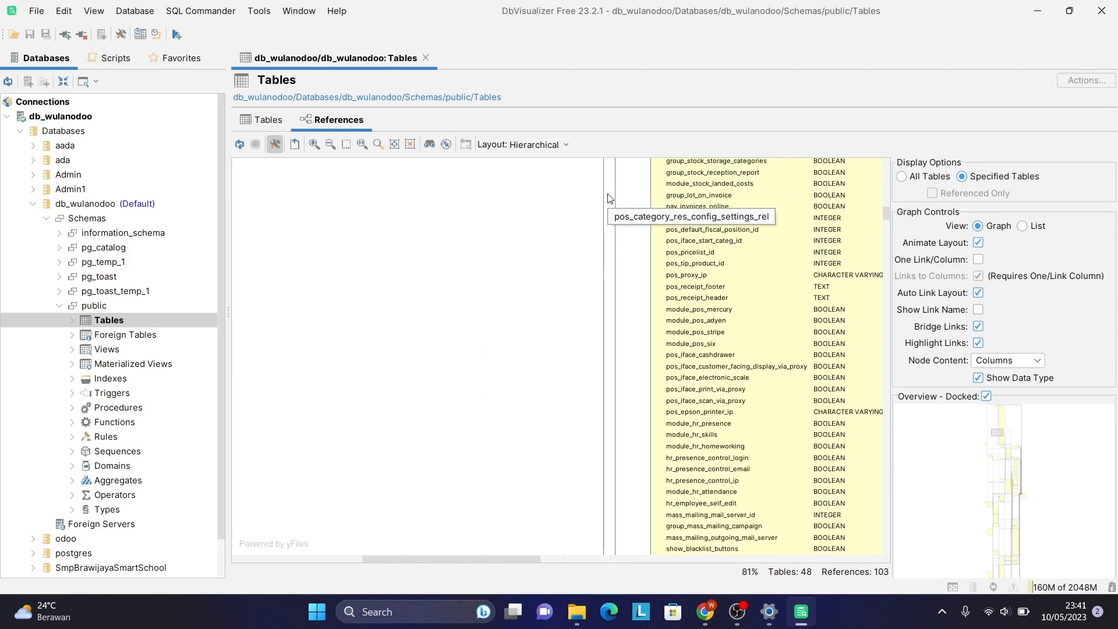
scroll(609, 198, up, 4)
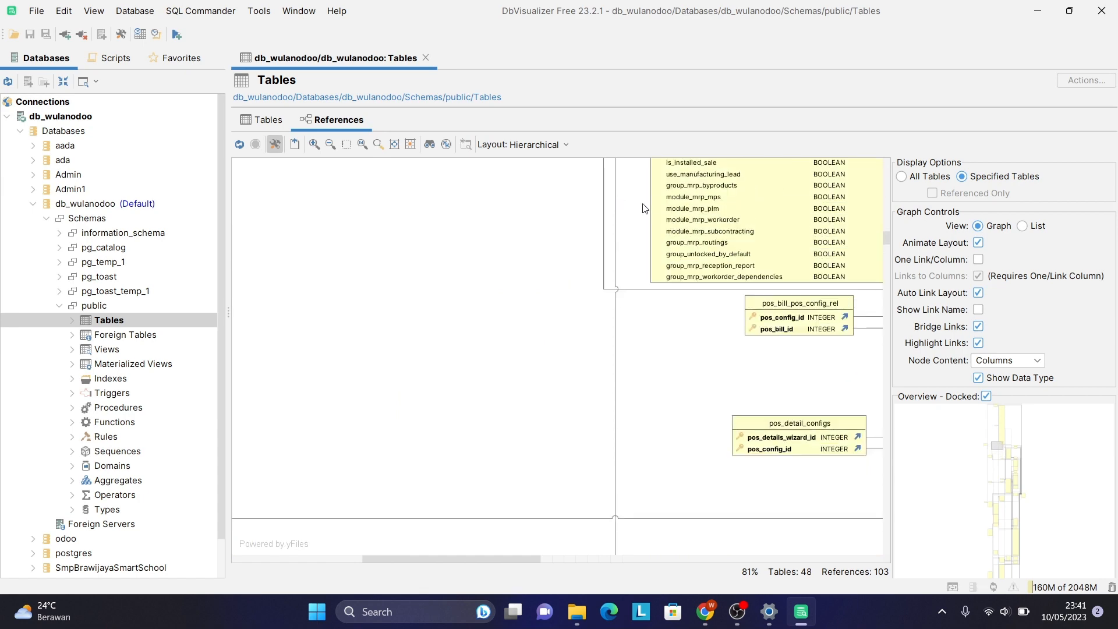
scroll(797, 476, right, 5)
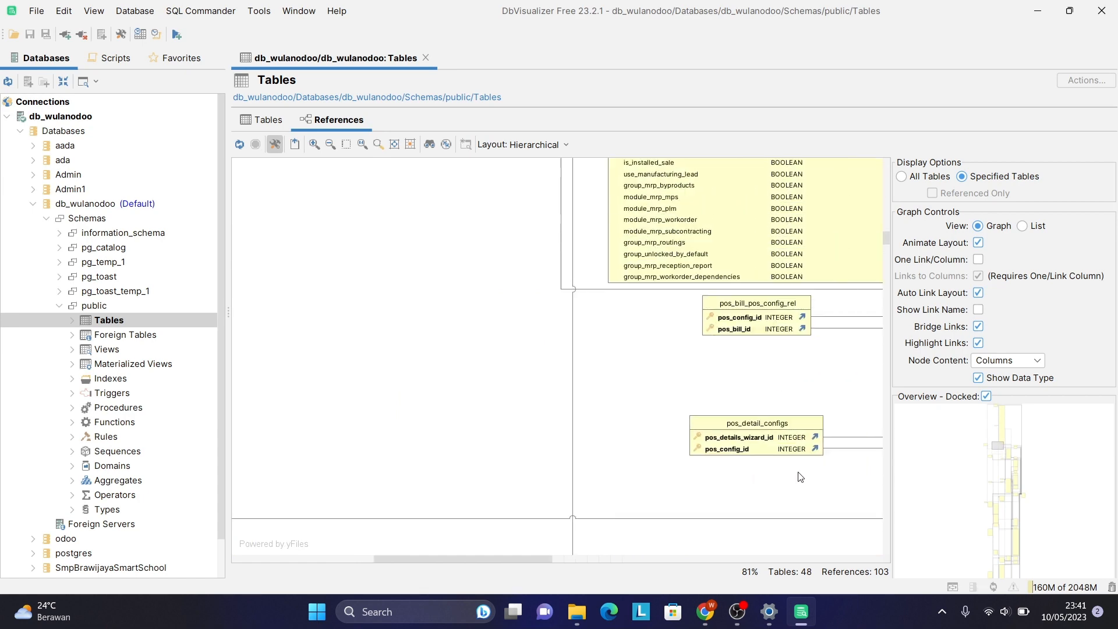
scroll(800, 477, down, 2)
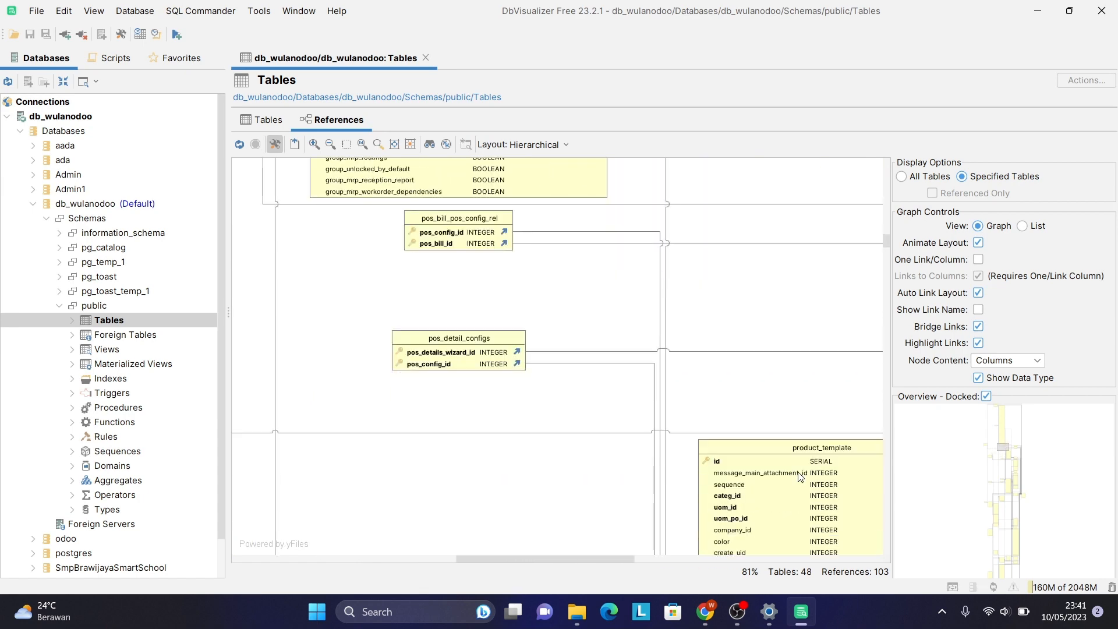
scroll(800, 477, down, 15)
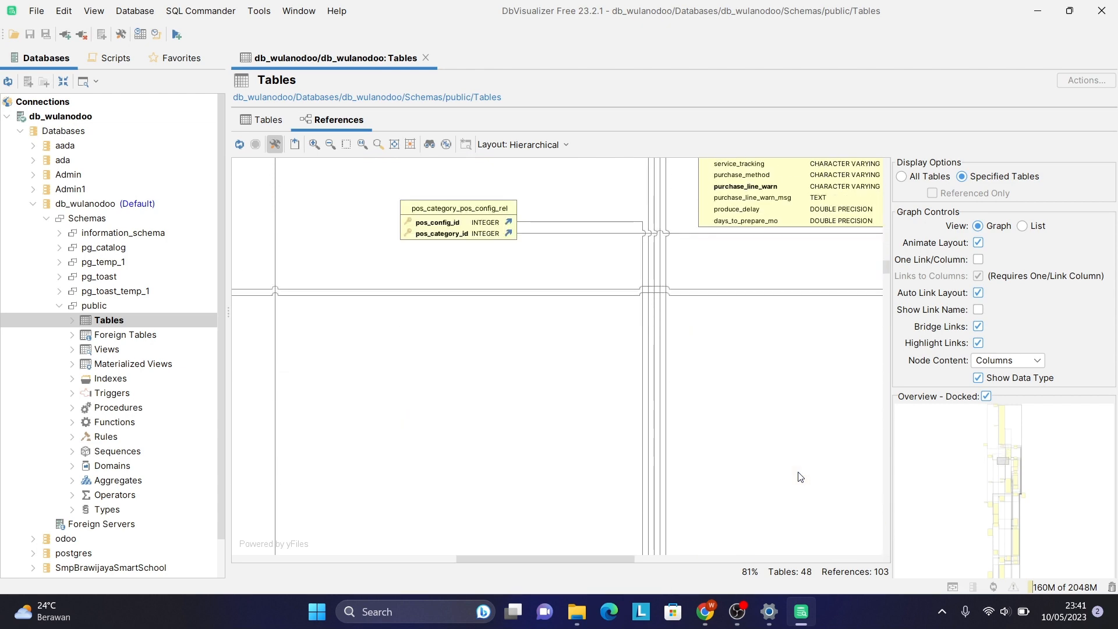
scroll(599, 242, left, 8)
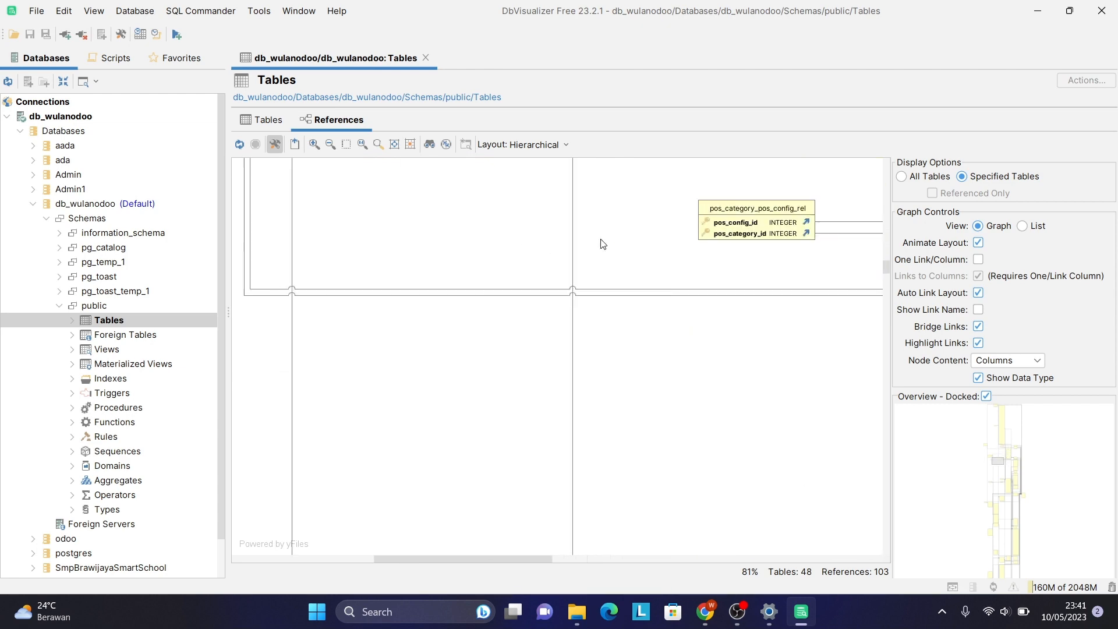
scroll(602, 244, down, 5)
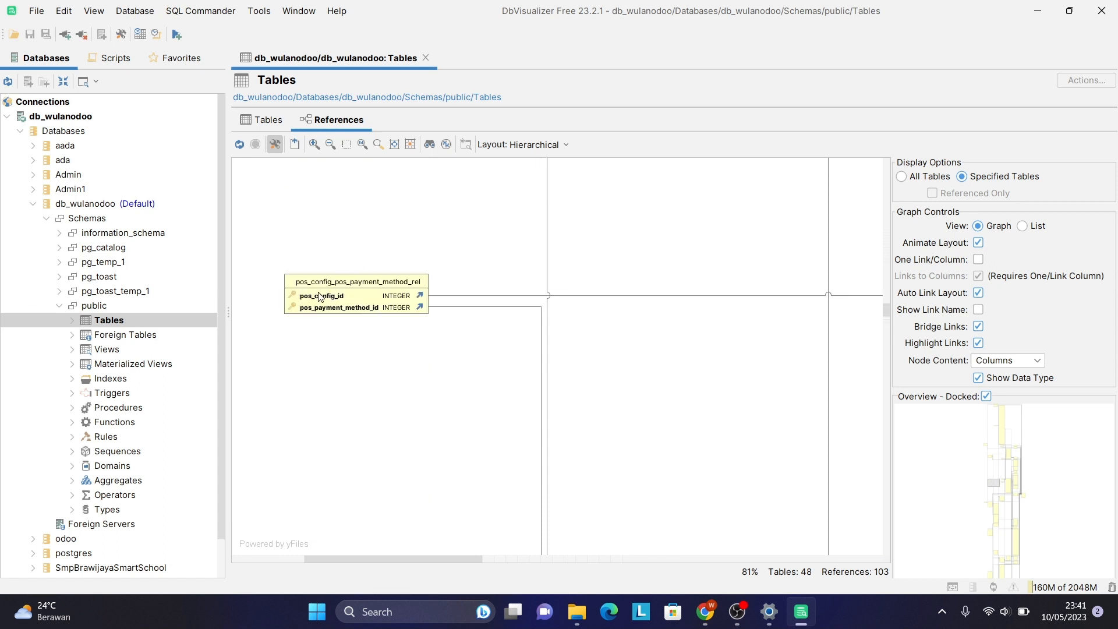
scroll(695, 364, down, 3)
scroll(695, 364, right, 3)
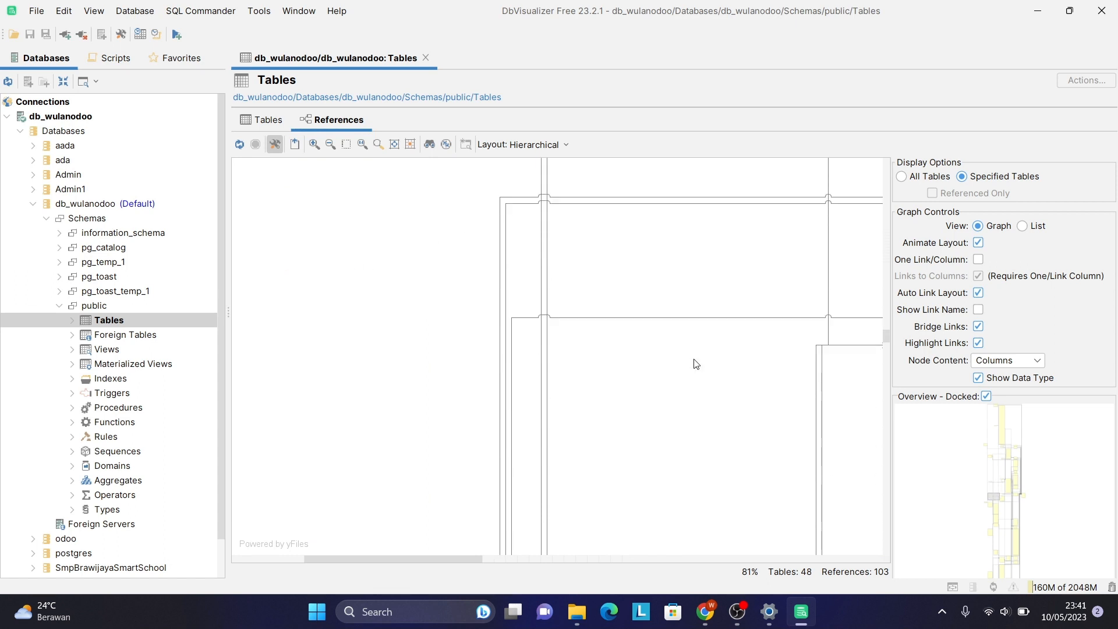
scroll(694, 364, right, 3)
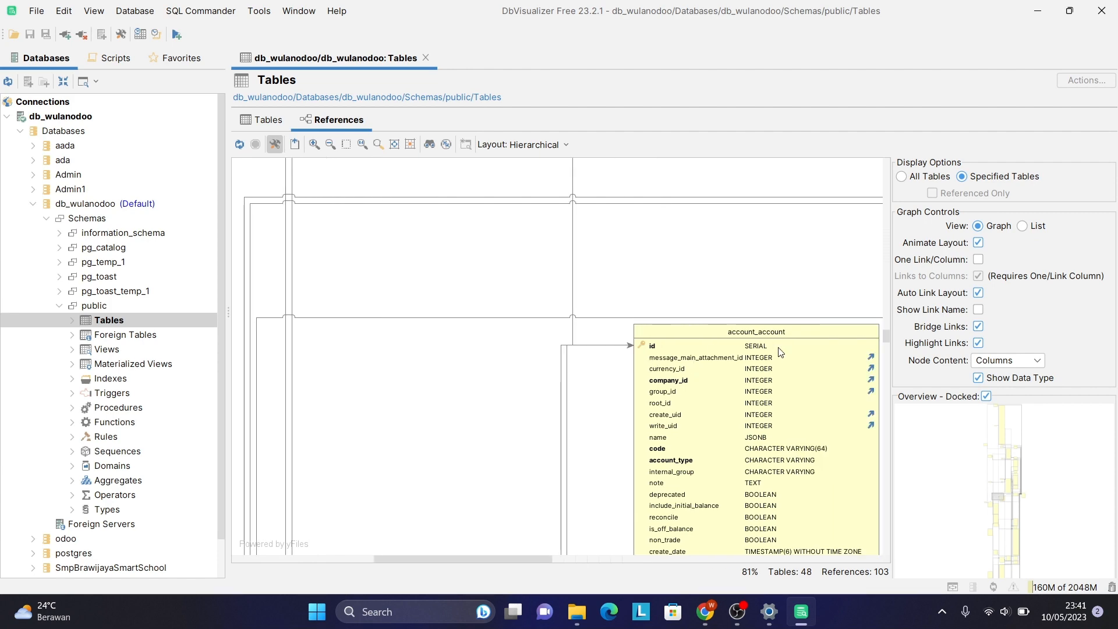
scroll(667, 489, down, 10)
scroll(667, 489, left, 3)
scroll(669, 490, up, 1)
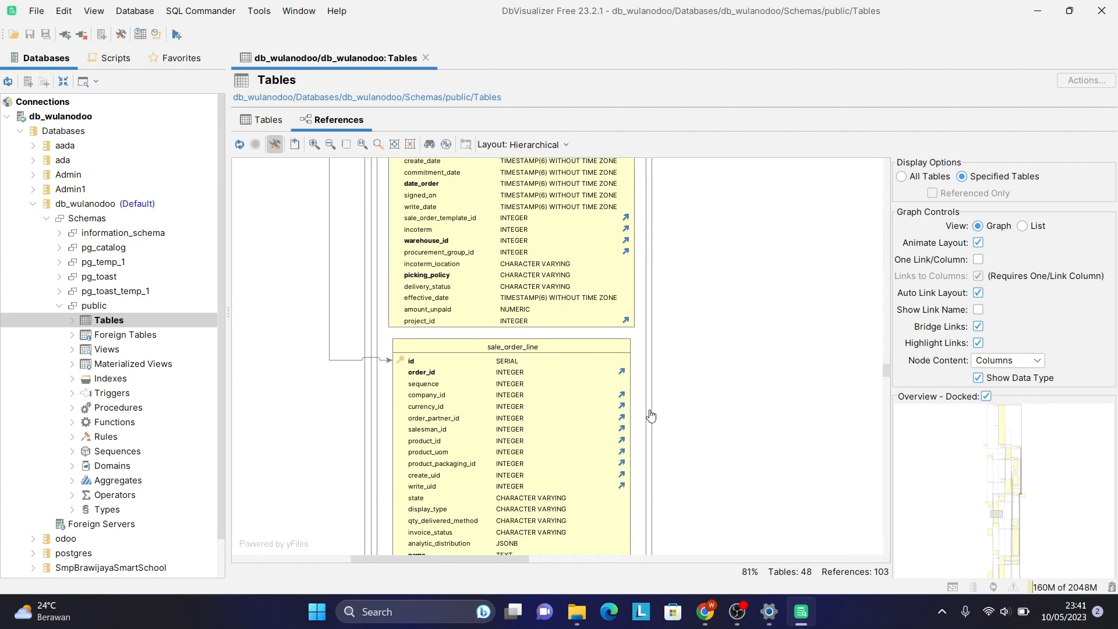
scroll(650, 415, up, 10)
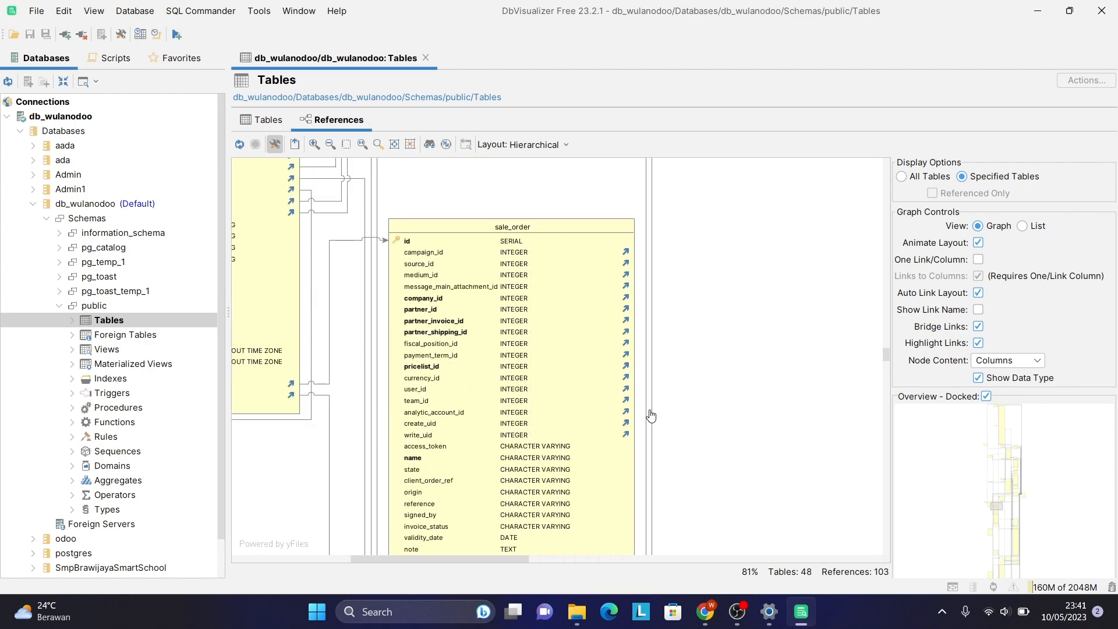
scroll(651, 415, left, 5)
scroll(651, 415, up, 6)
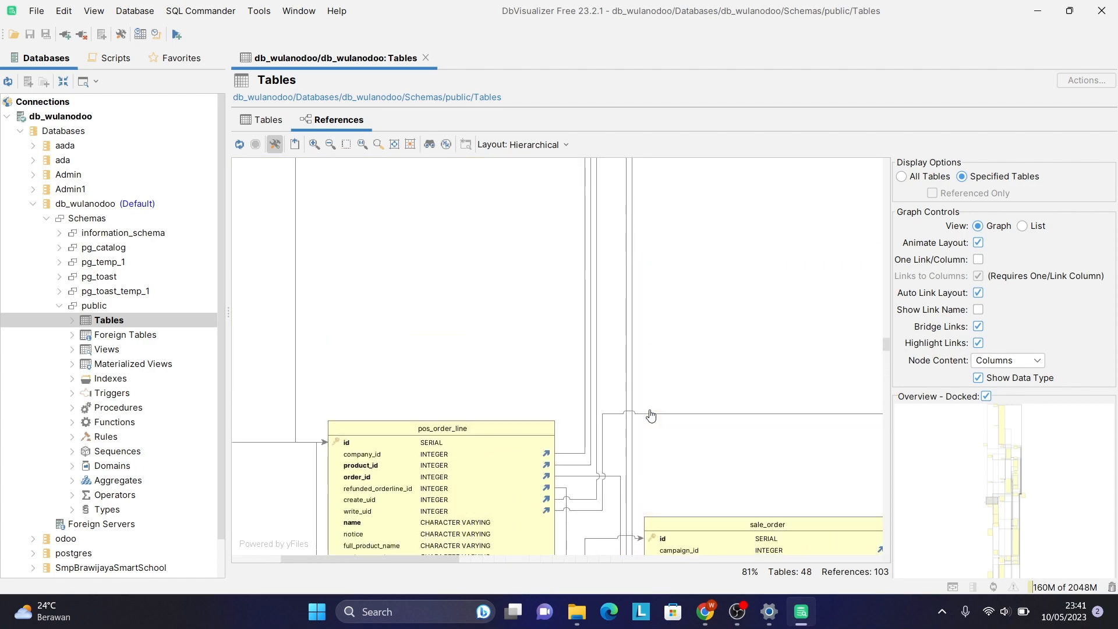
scroll(651, 416, down, 15)
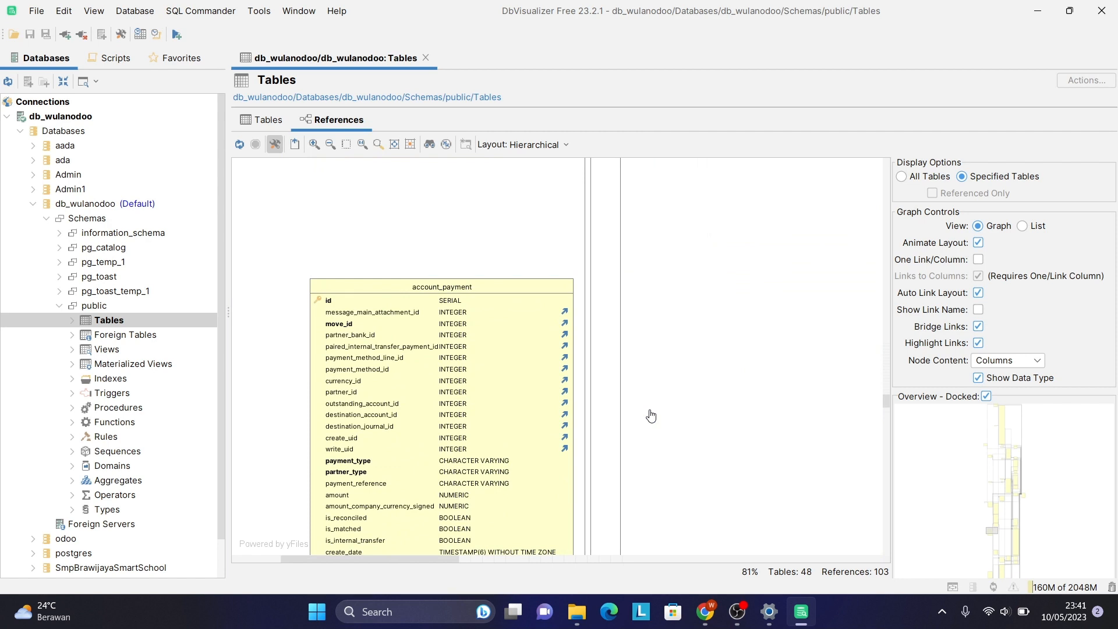
scroll(651, 415, right, 10)
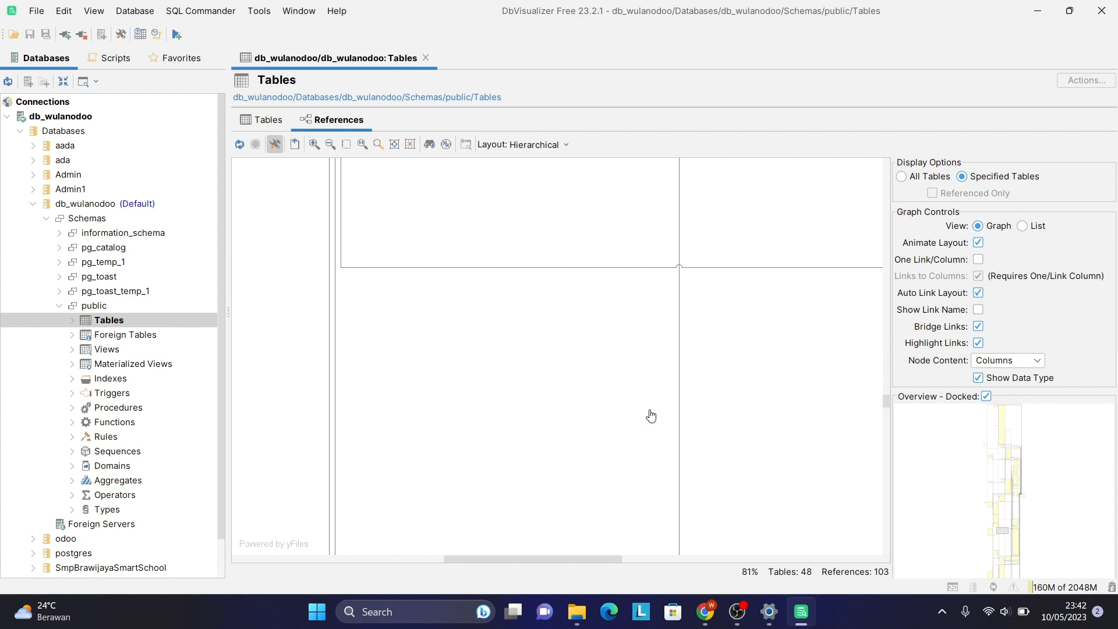
scroll(651, 415, left, 10)
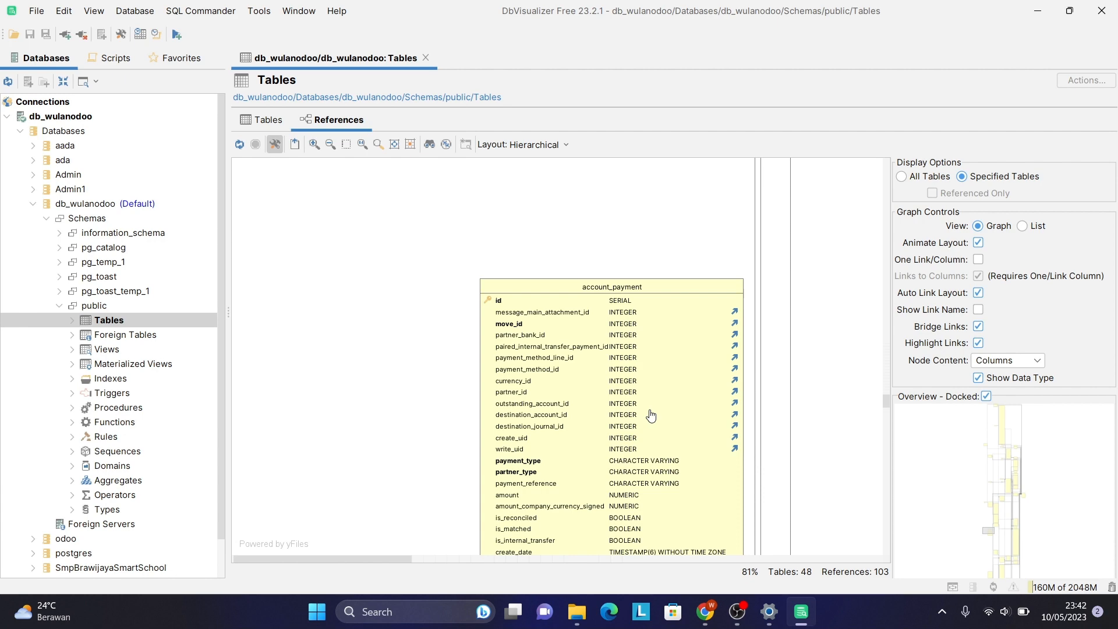
scroll(651, 415, down, 5)
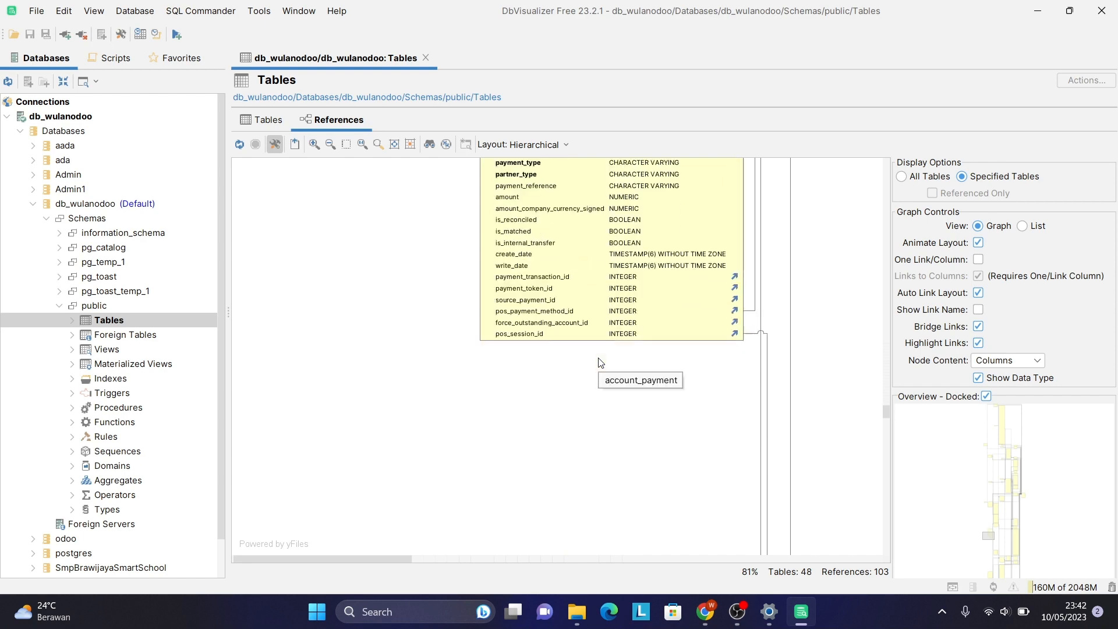
scroll(601, 362, down, 2)
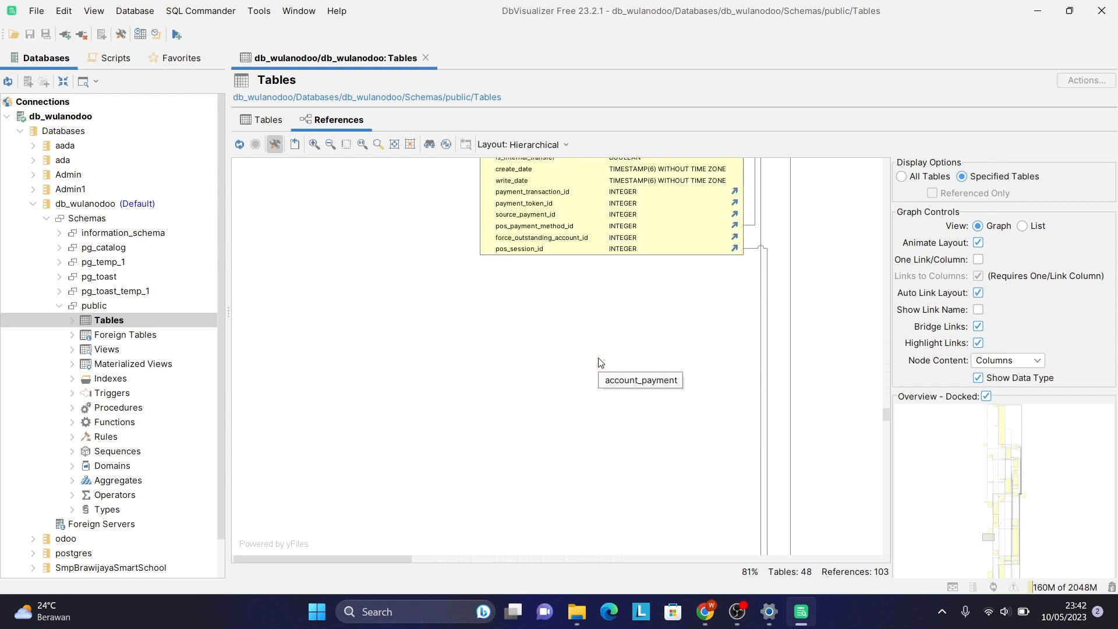
scroll(518, 394, up, 3)
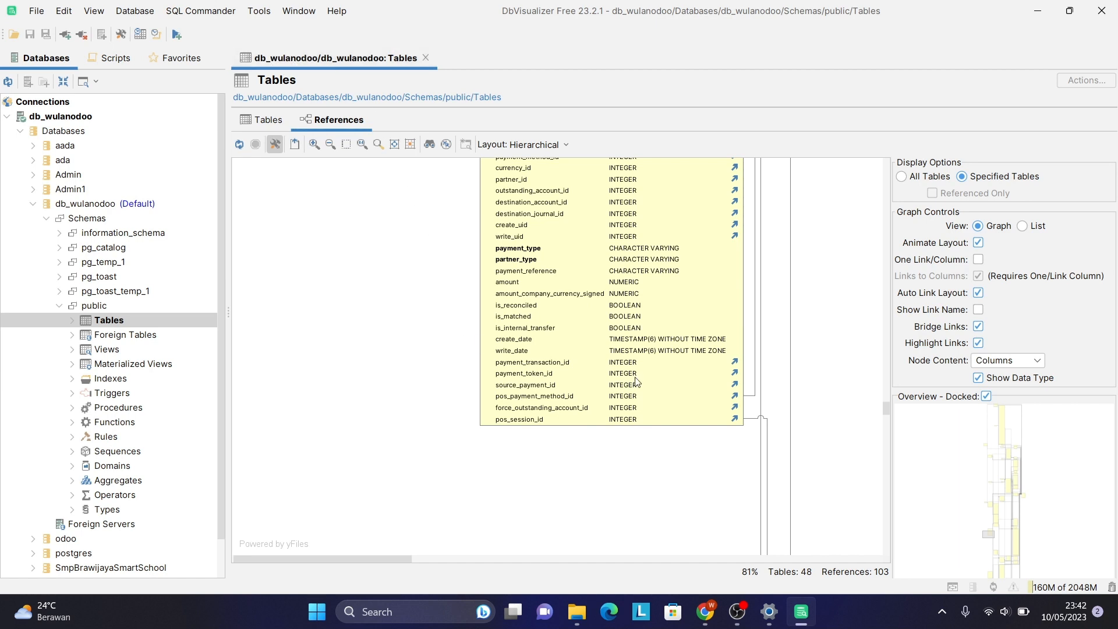
ctrl+scroll(636, 382, down, 3)
scroll(637, 382, up, 5)
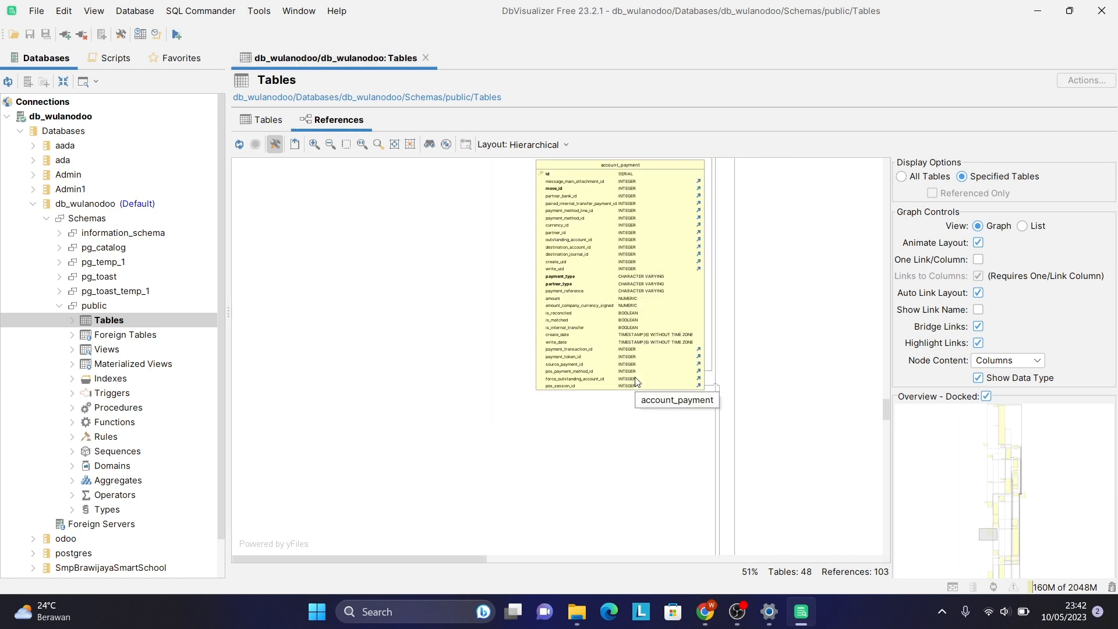
scroll(636, 382, right, 2)
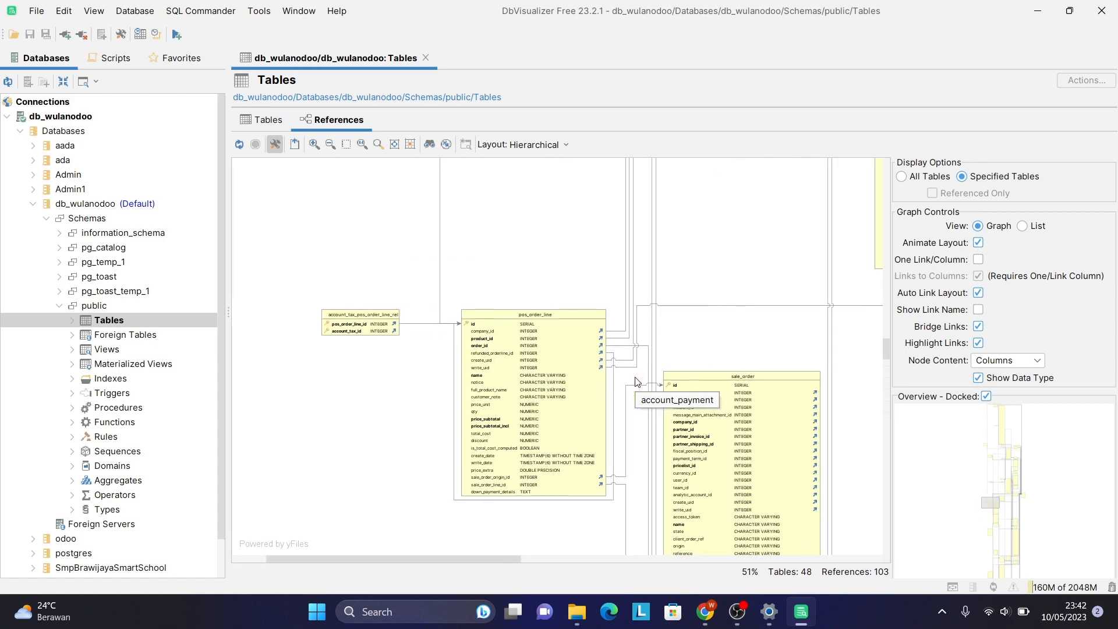
scroll(636, 382, down, 3)
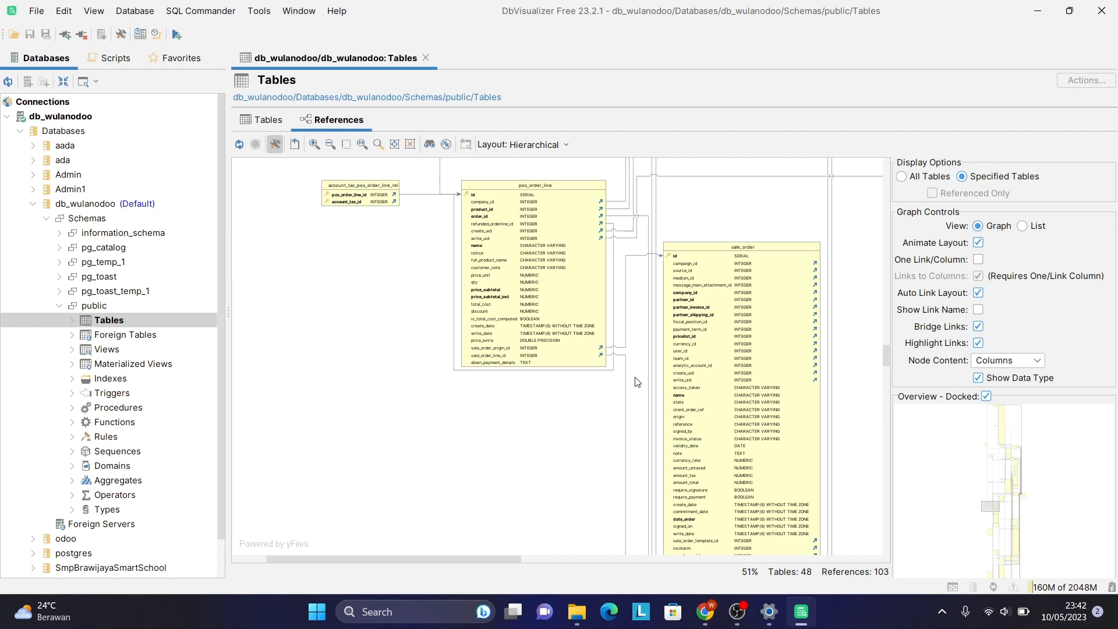
scroll(636, 381, up, 3)
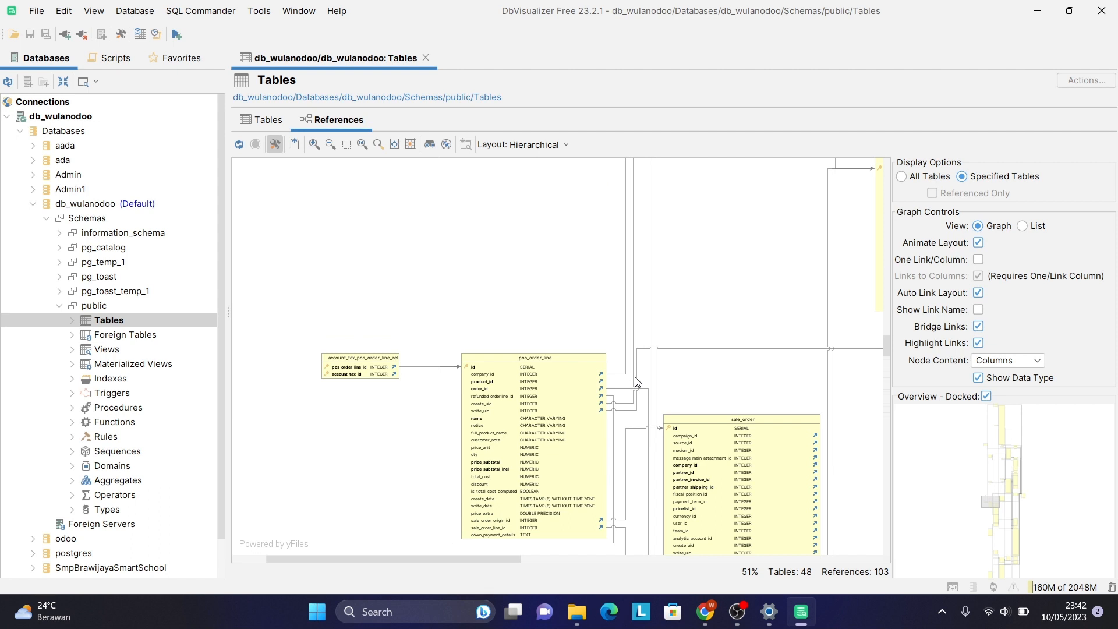
scroll(637, 381, up, 5)
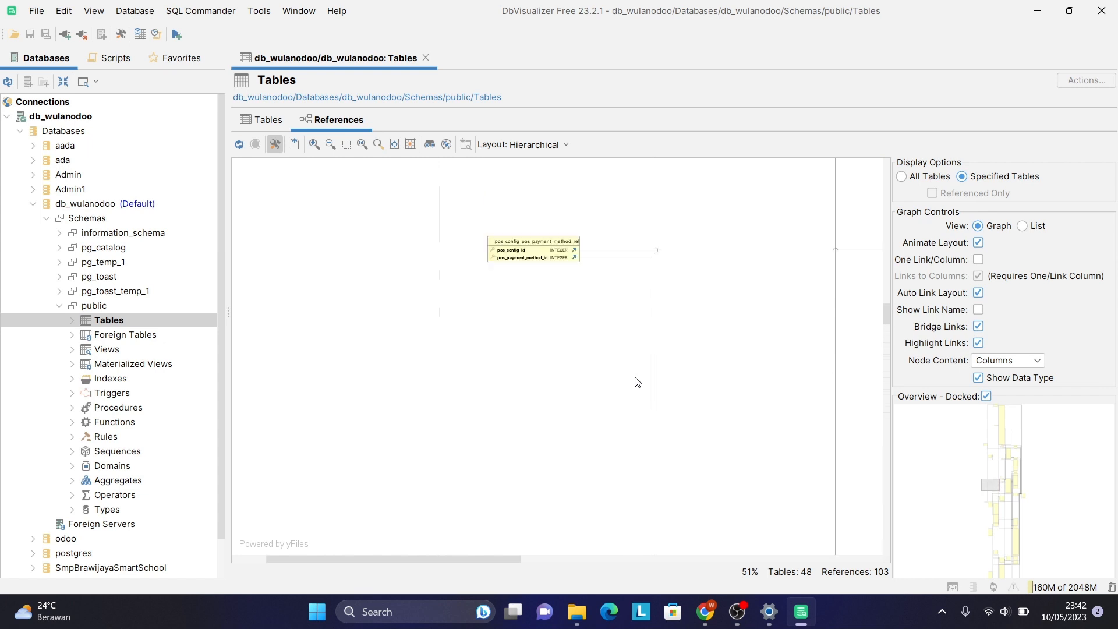
scroll(637, 381, up, 5)
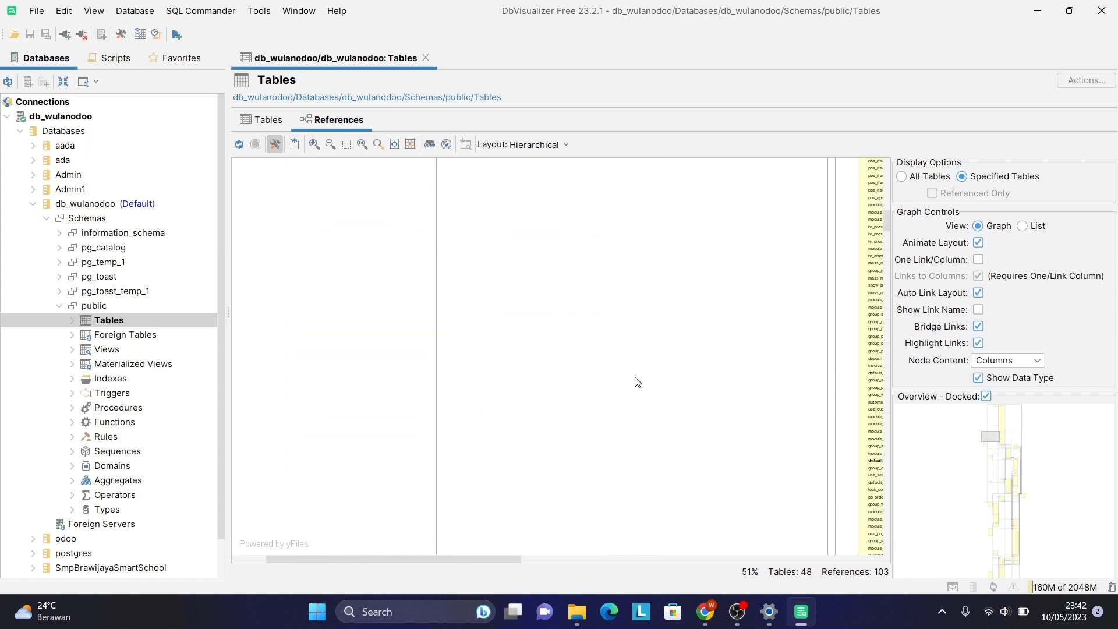
scroll(636, 381, down, 5)
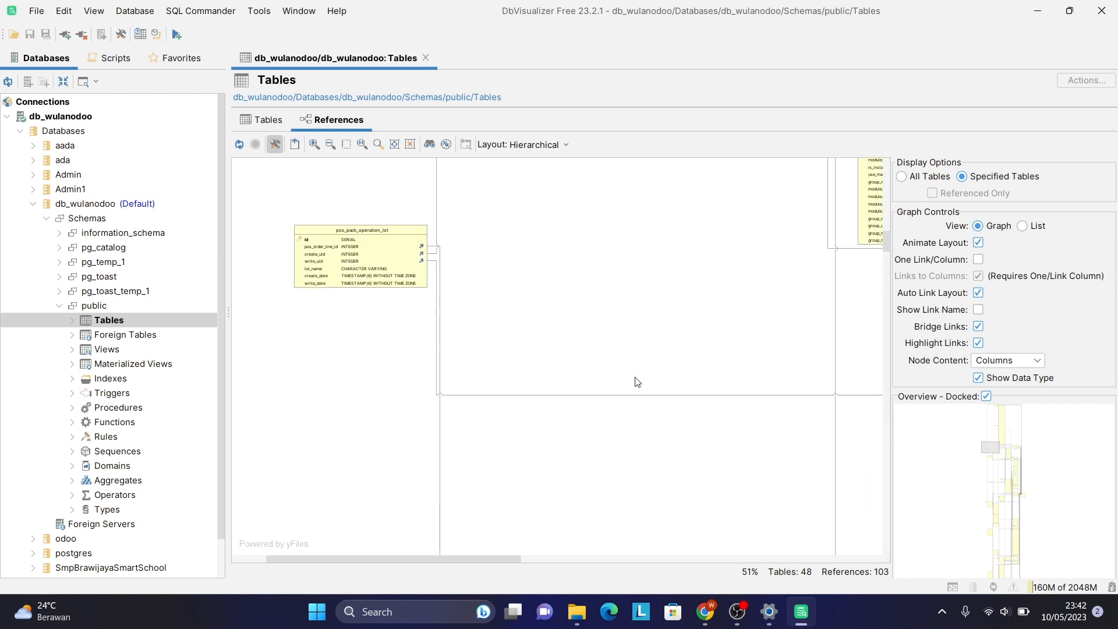